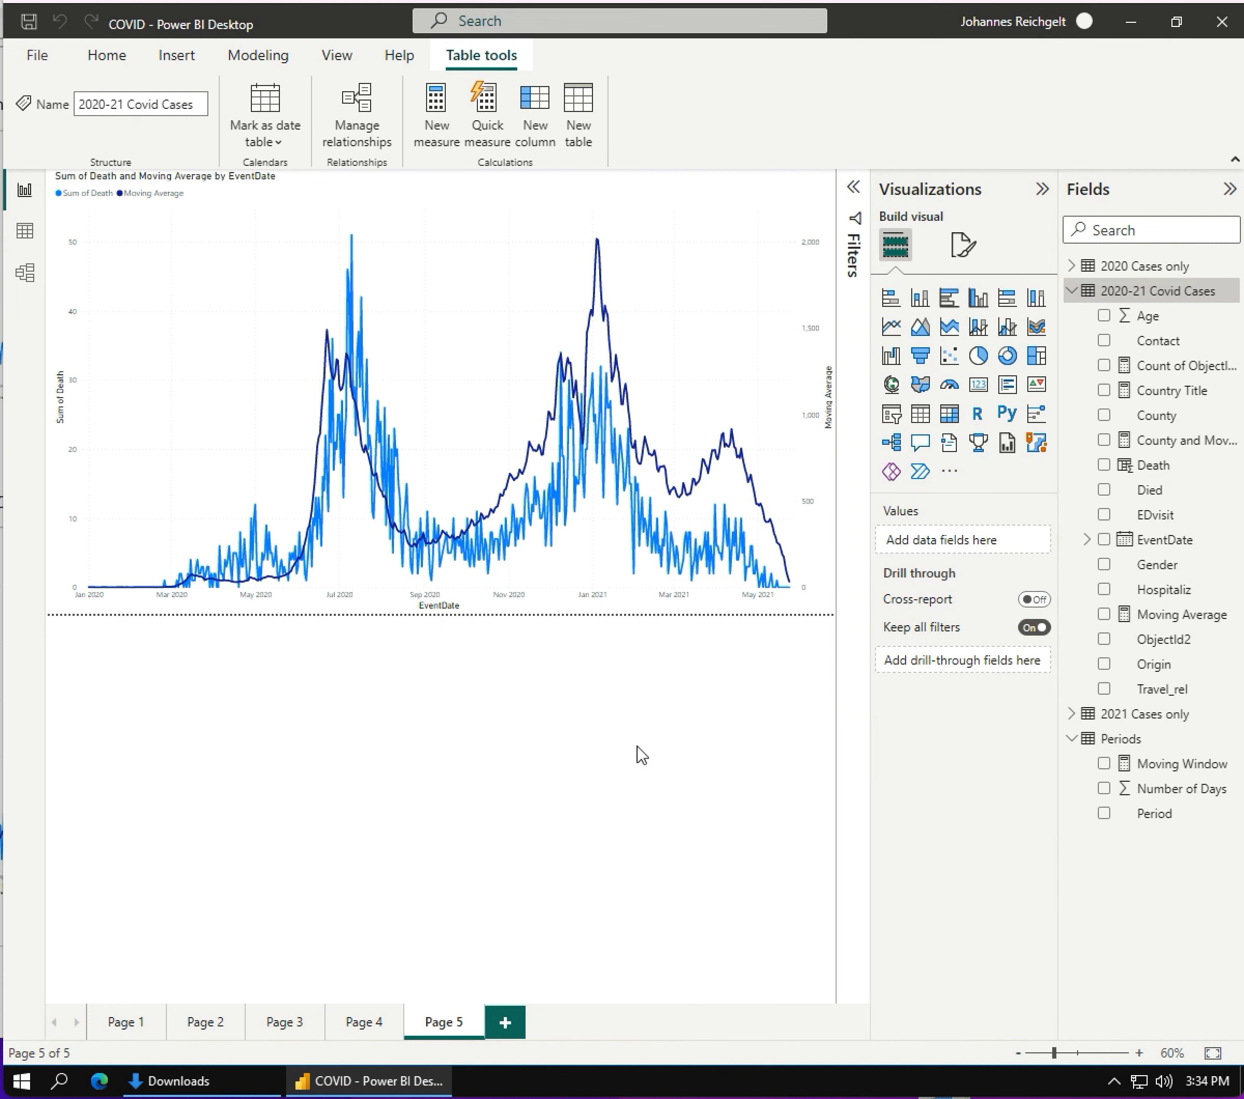
- Create a new measure named Death Moving Average in the 2020-21 Covid Cases table
click(641, 759)
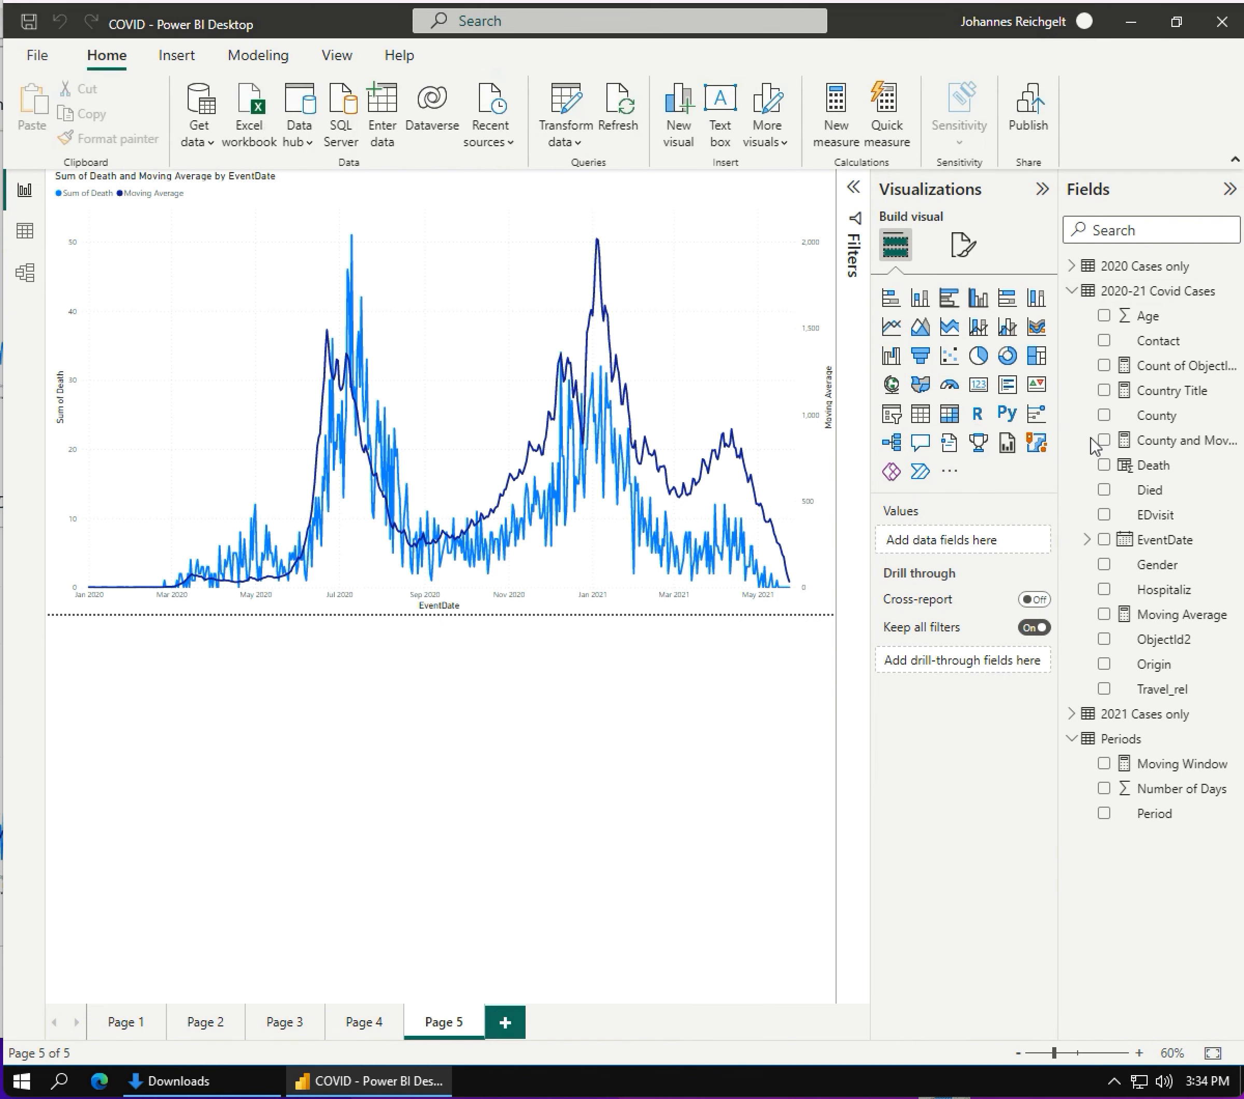
click(1230, 295)
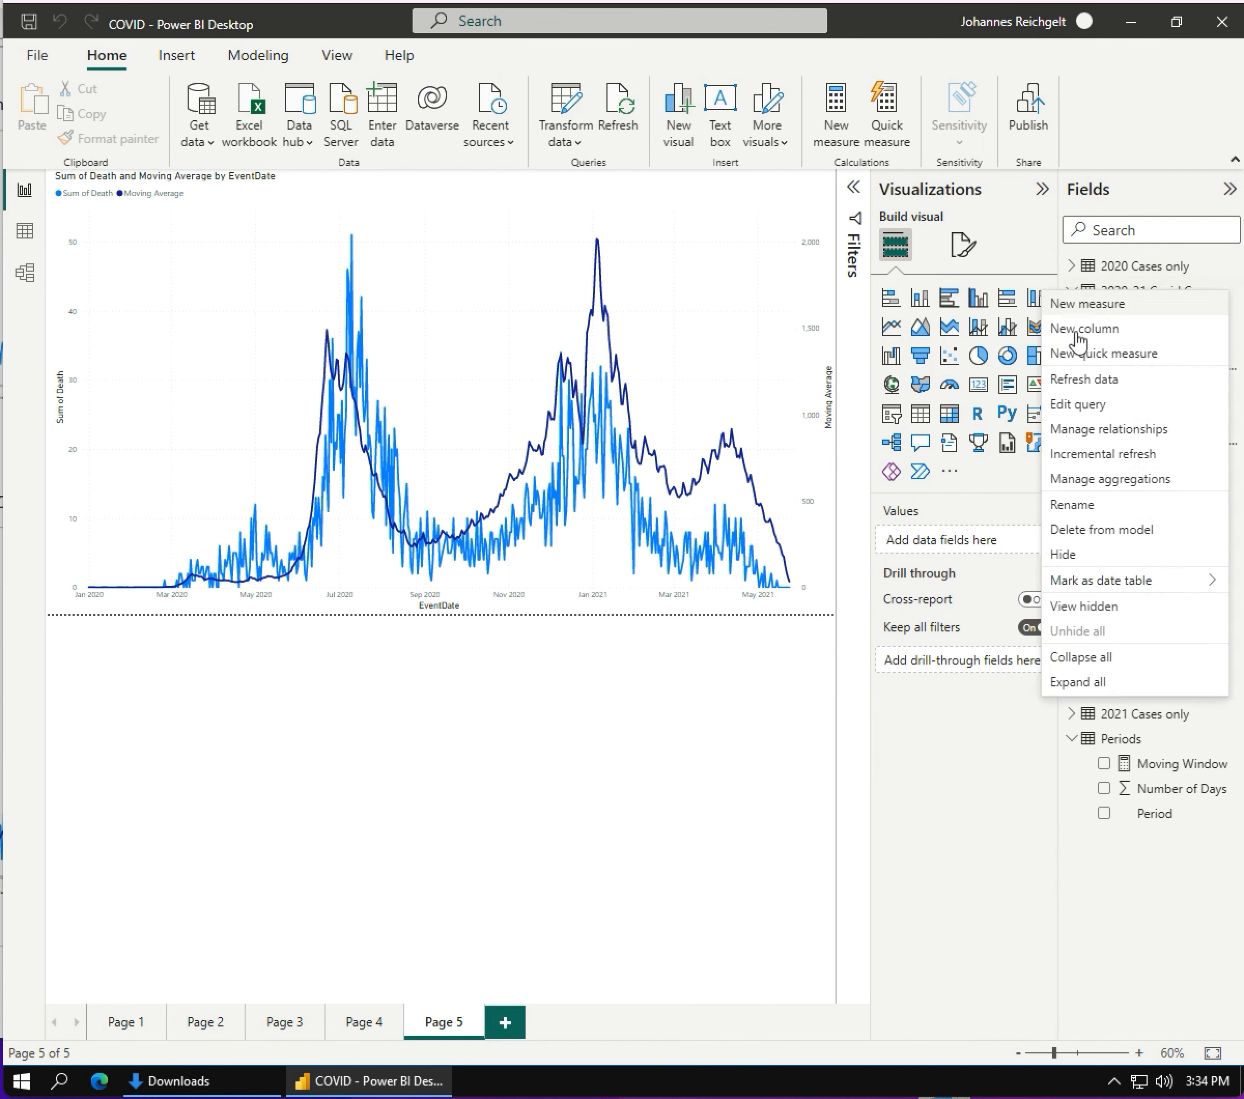
click(1078, 307)
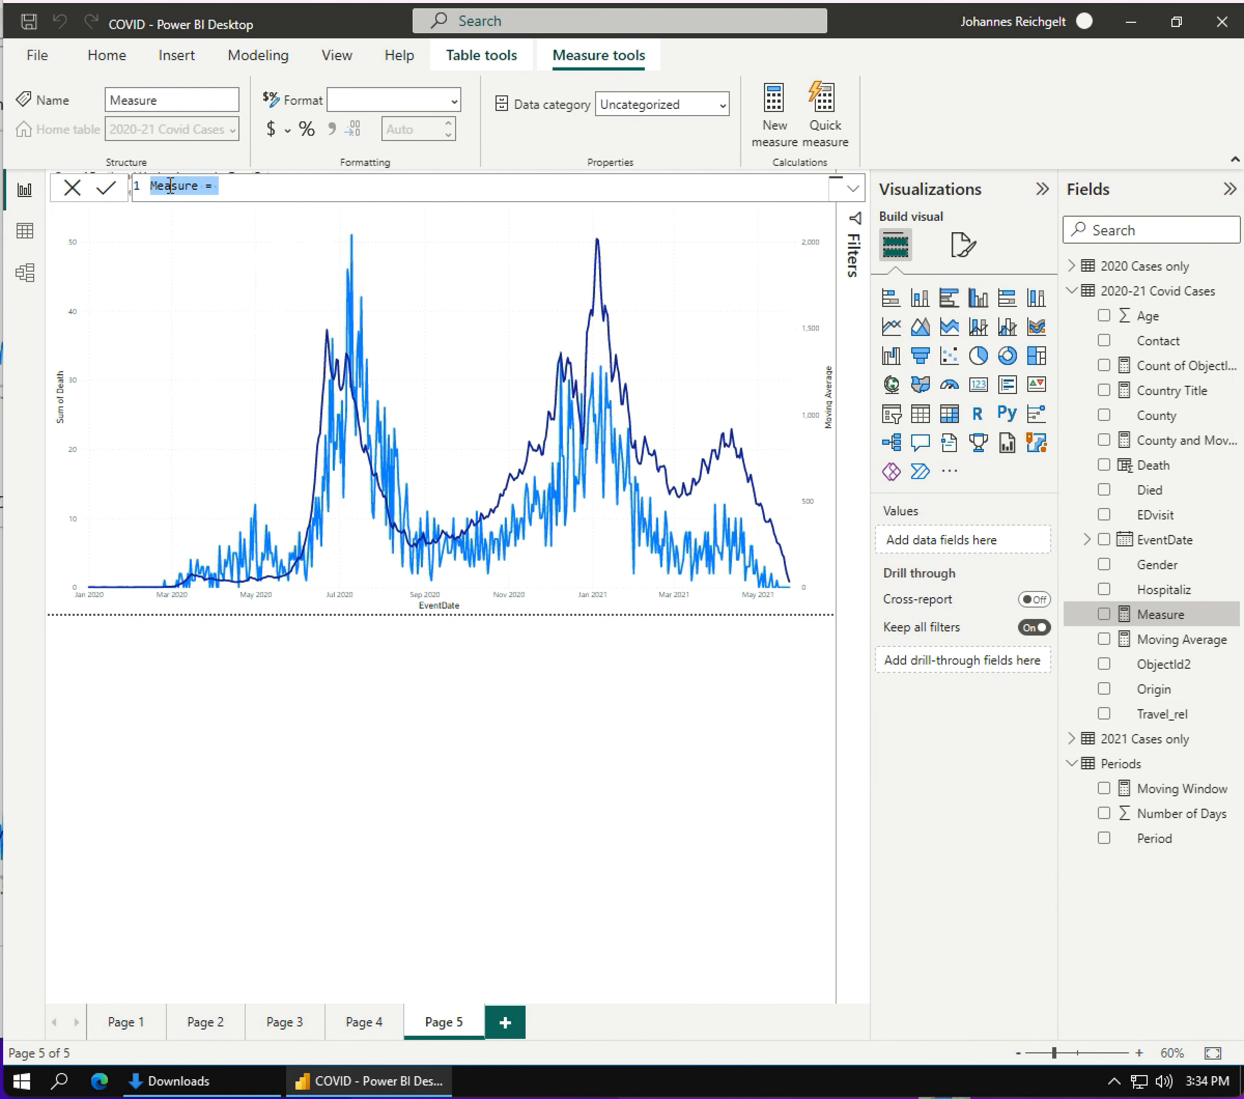
double_click(171, 185)
key(BackSpace)
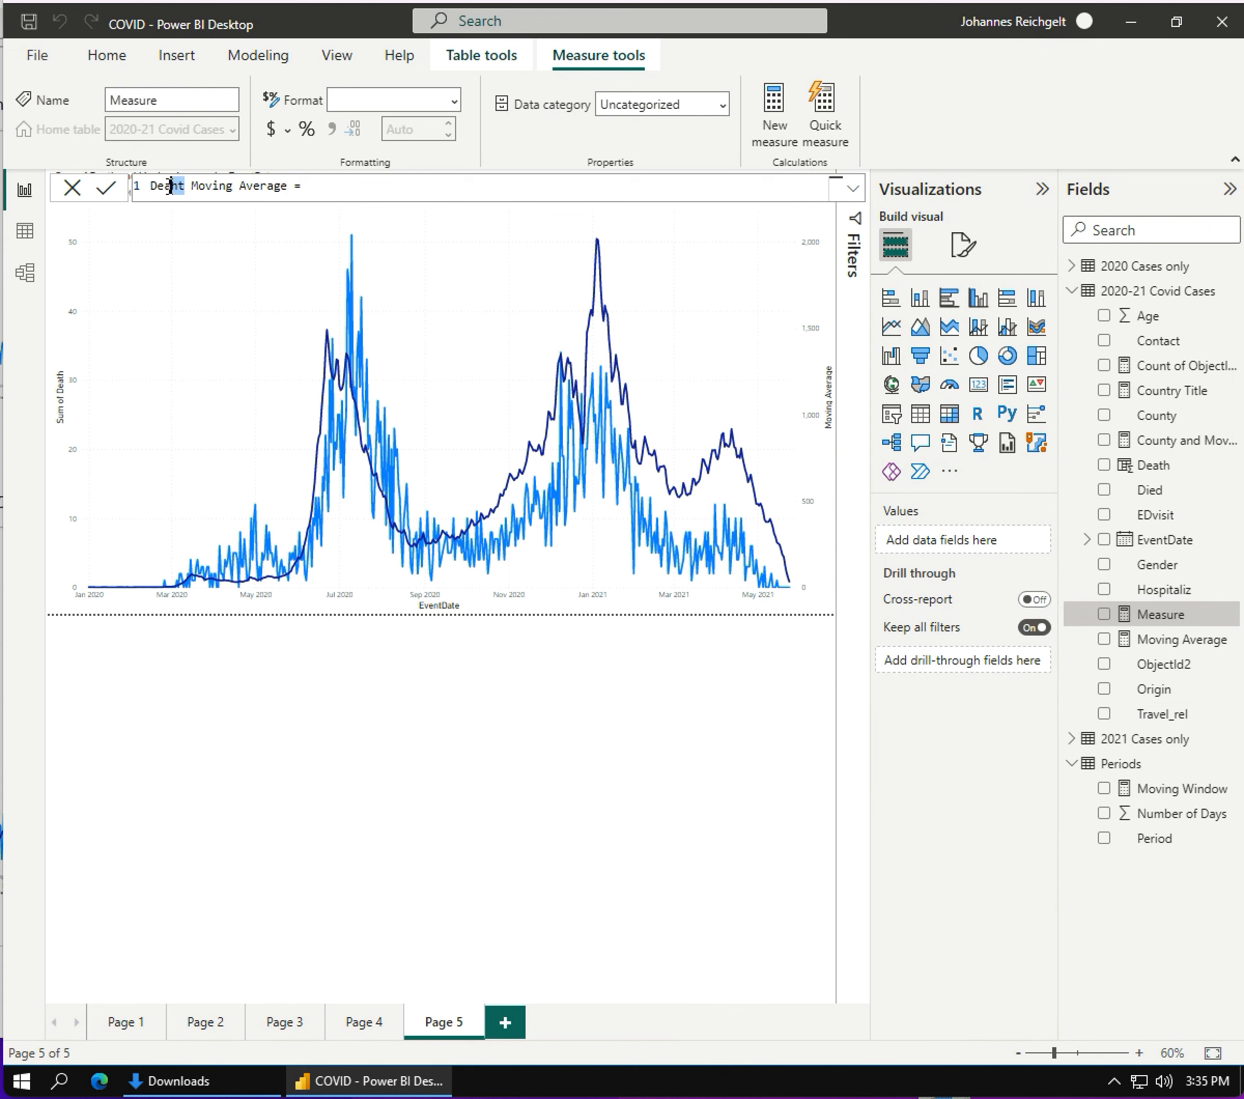
text(th)
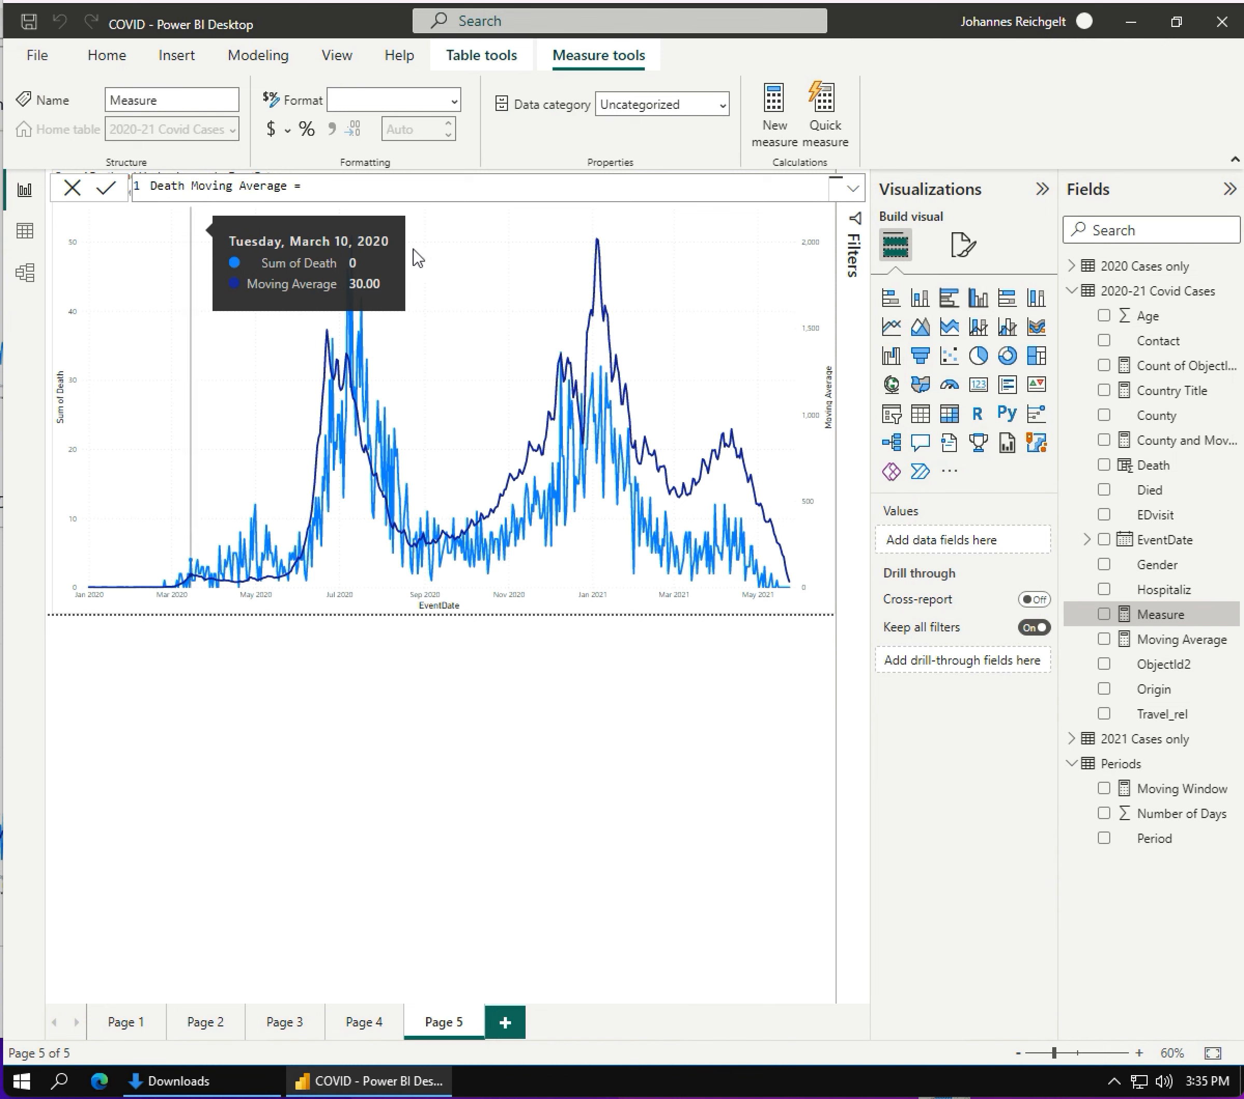
- Begin the Death Moving Average formula with a CALCULATE function containing a nested SUM
click(341, 186)
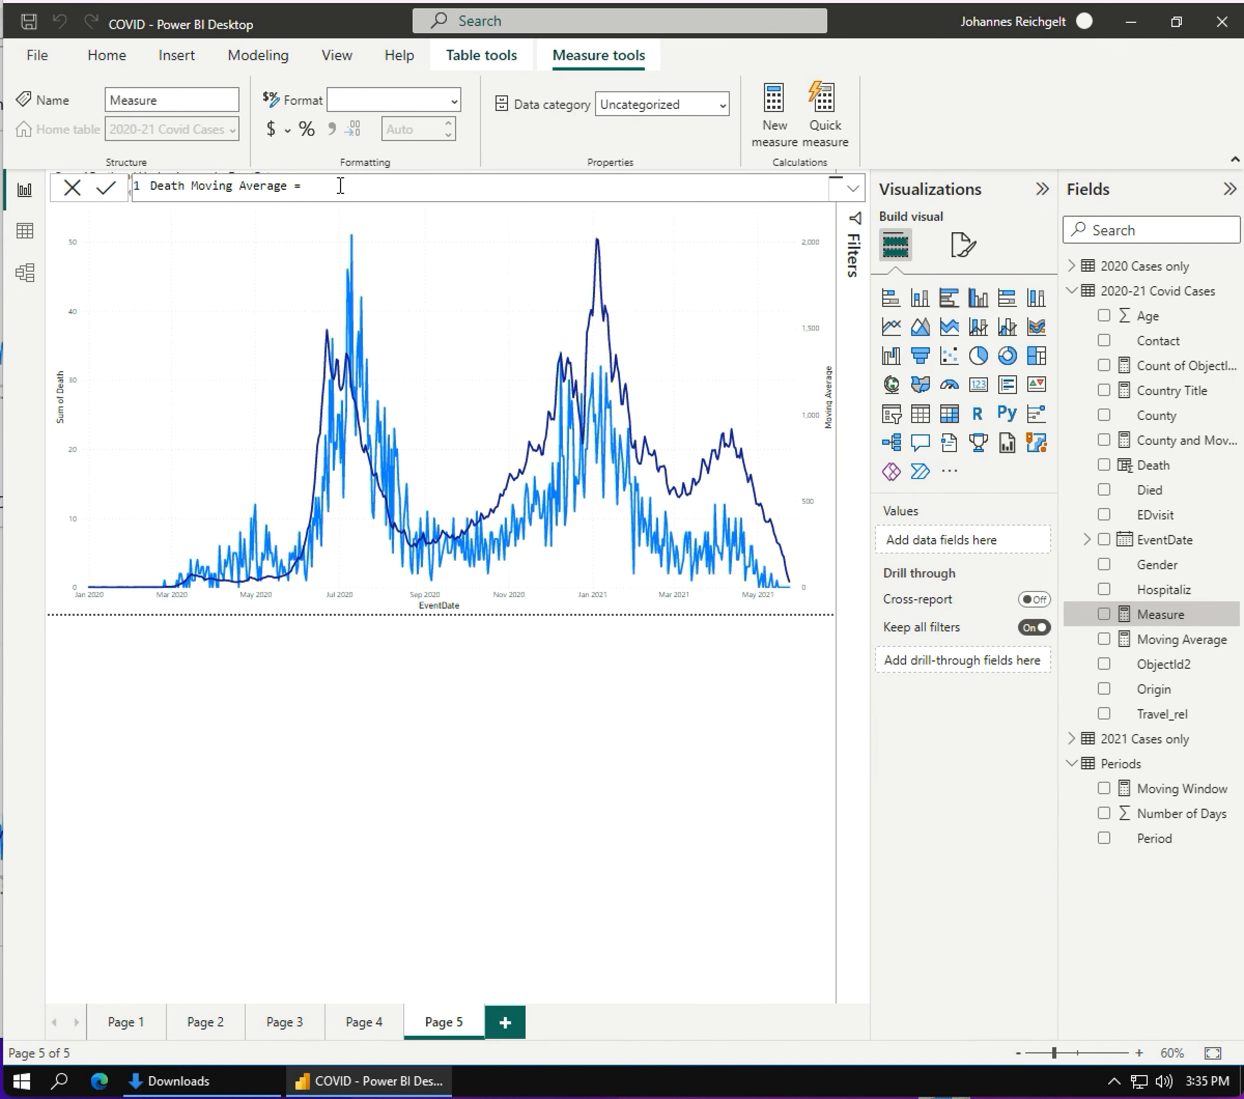
text(CAL)
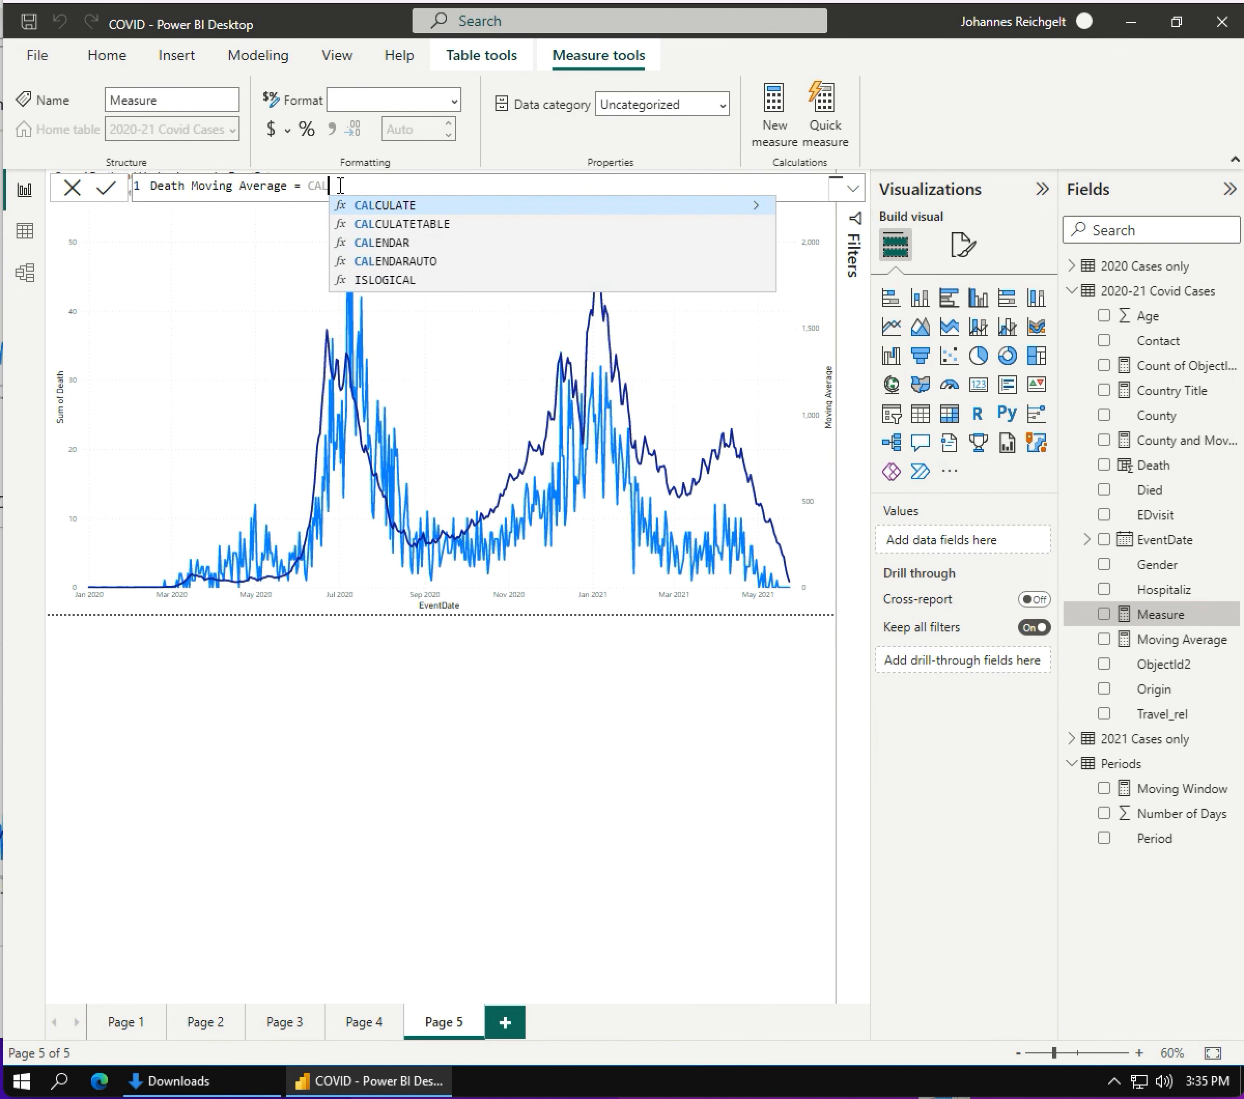
click(415, 207)
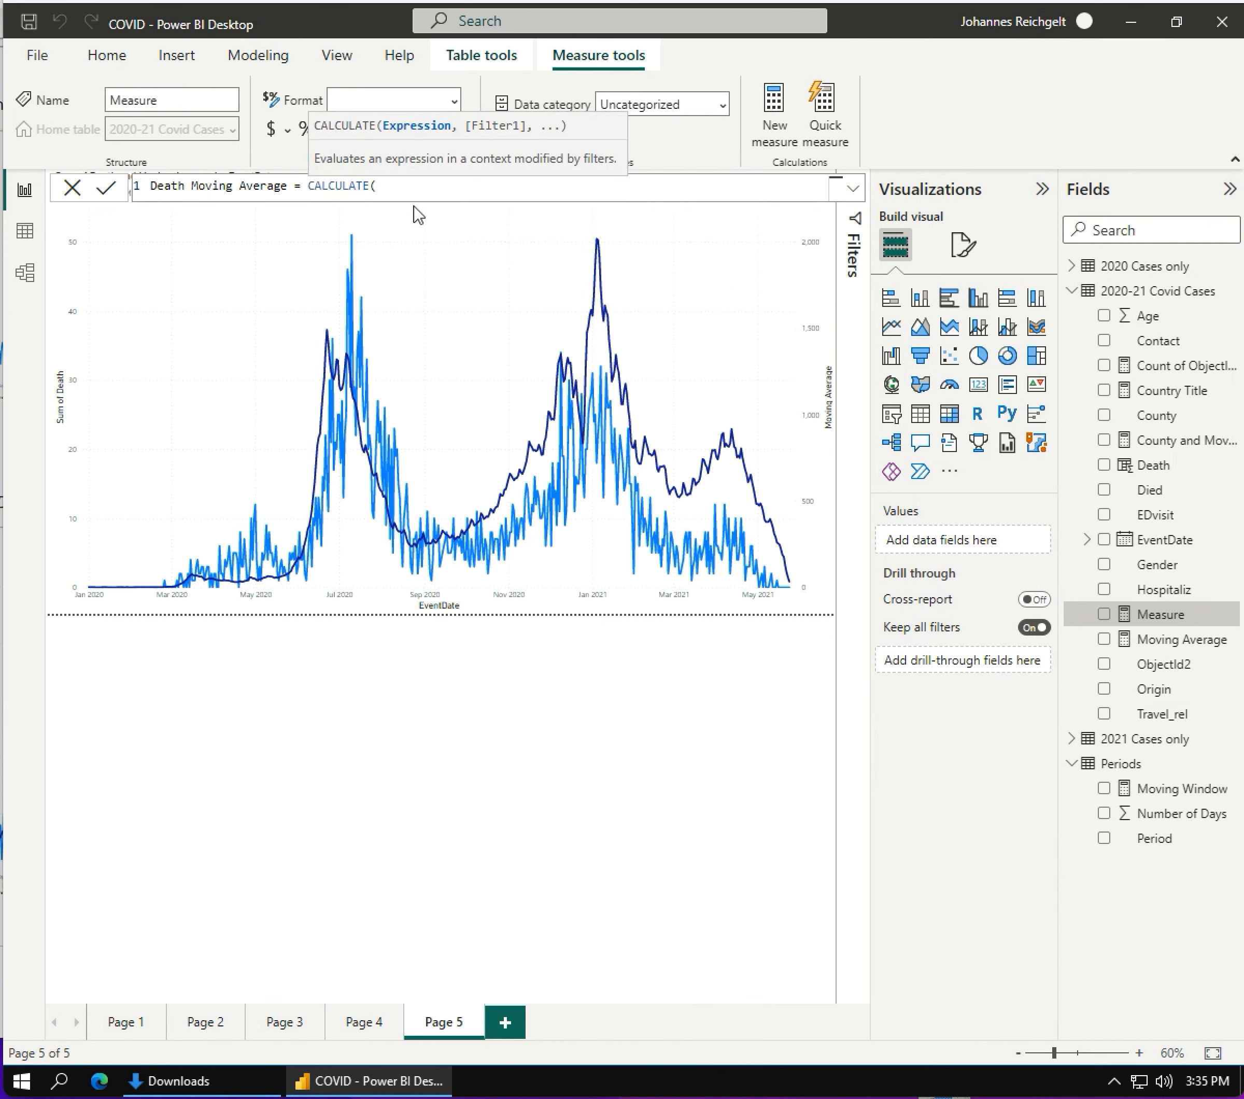
text(SU()
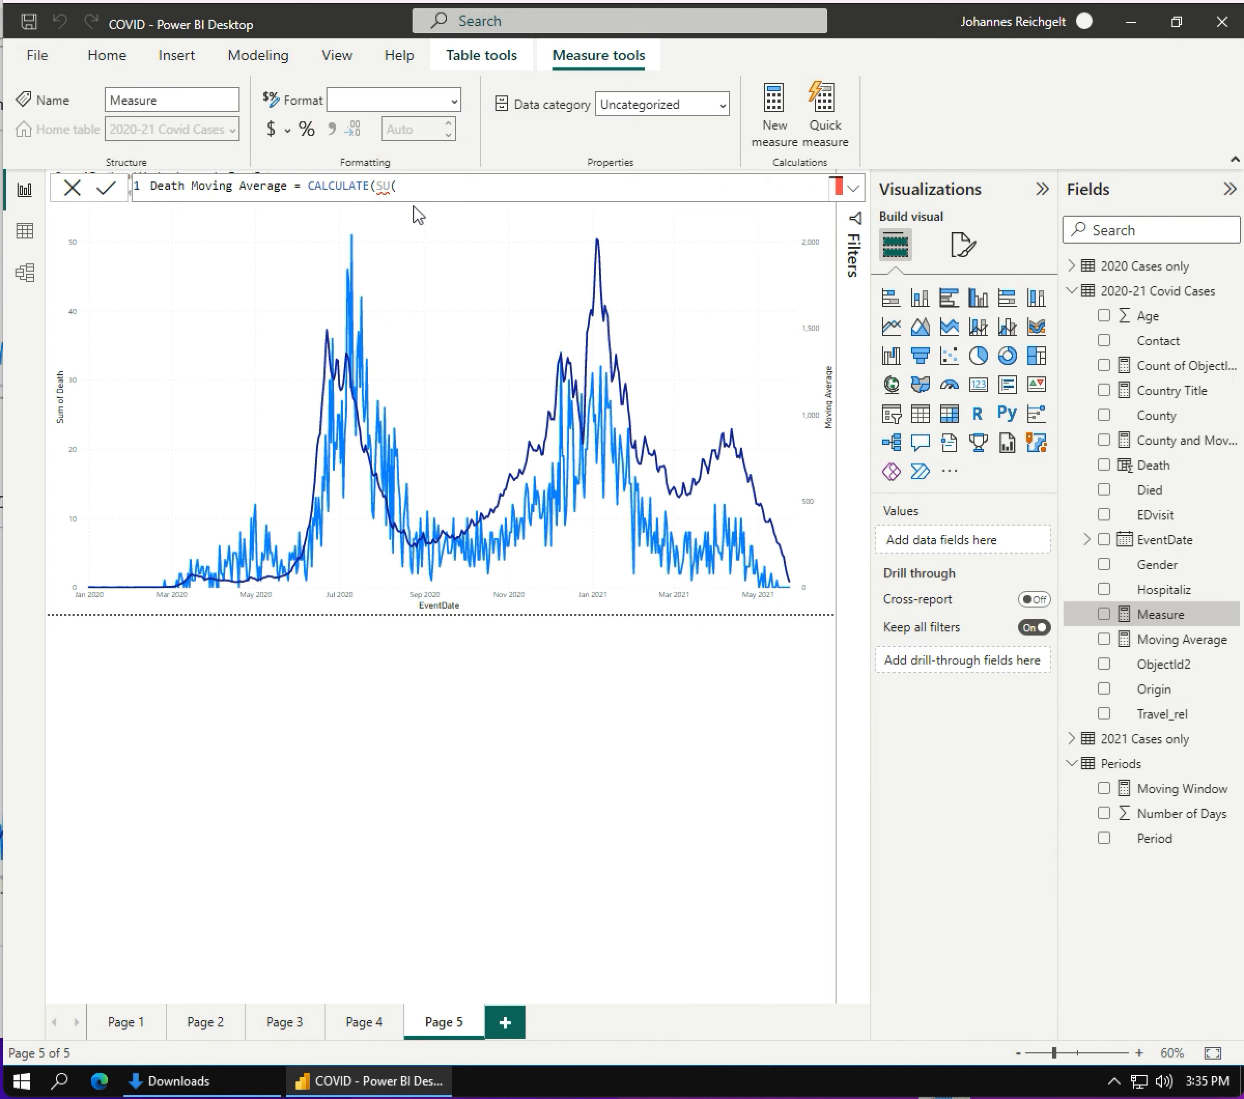
key(BackSpace)
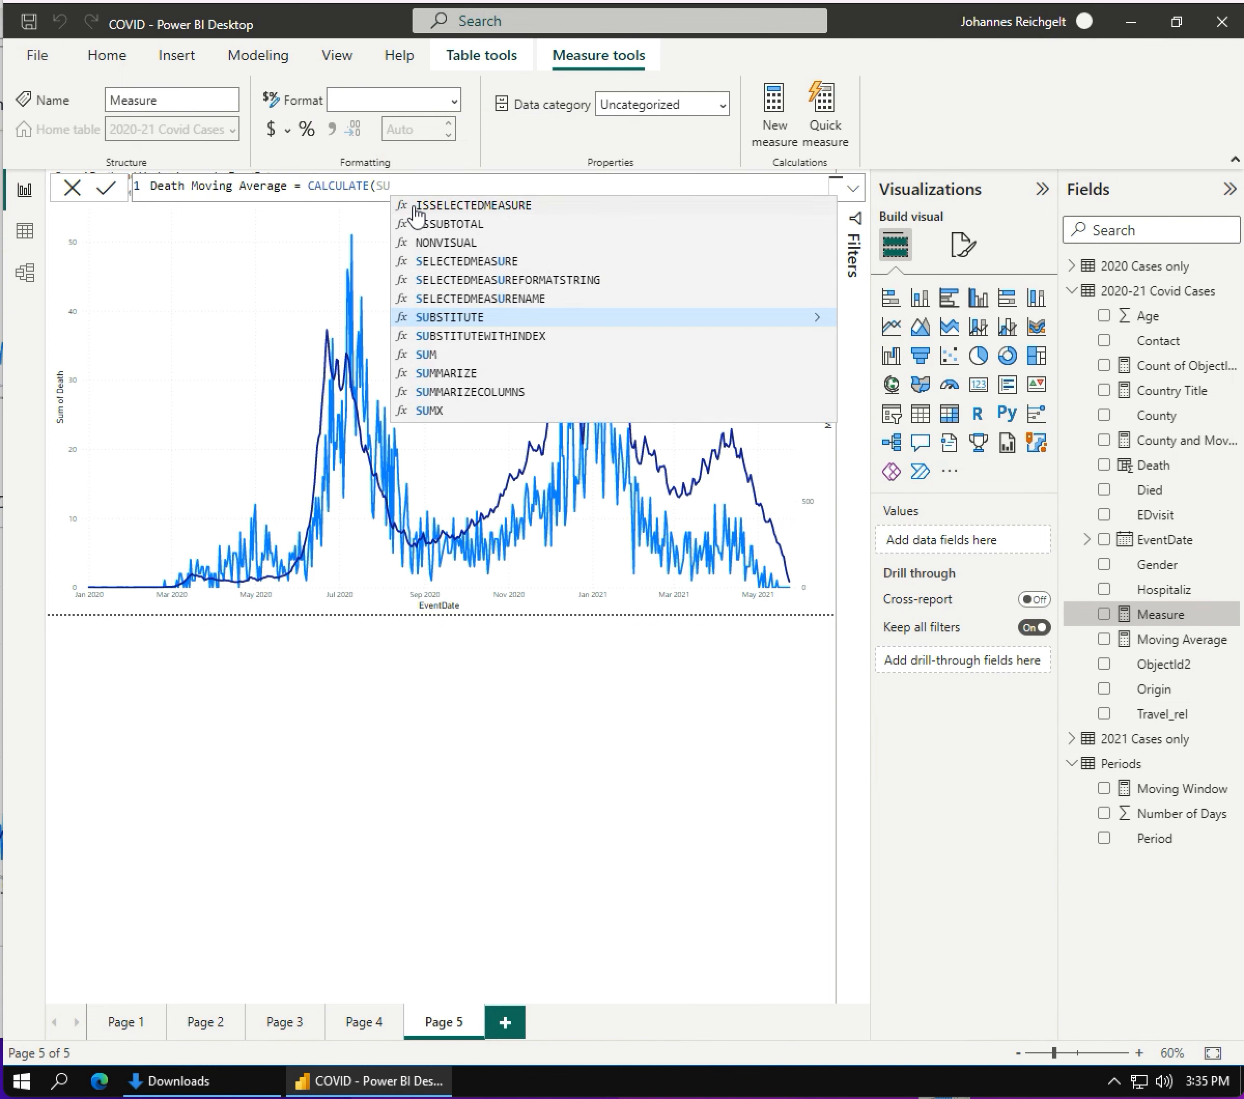
text(M)
key(BackSpace)
text(M)
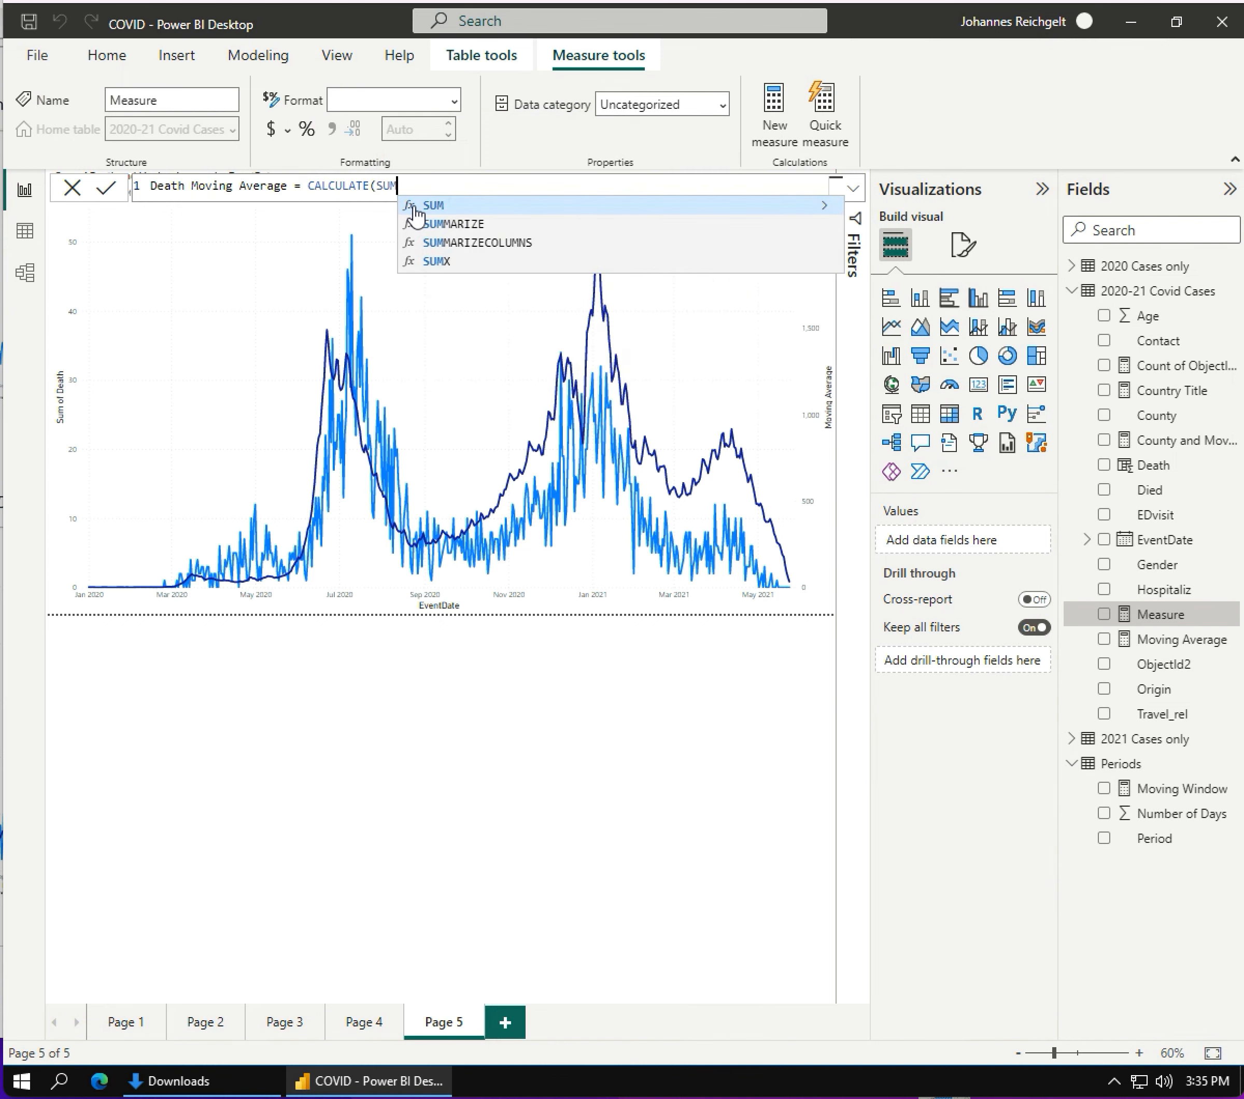
- Use '2020-21 Covid Cases'[Death] as the SUM column and close that function as CALCULATE's expression
text(('20)
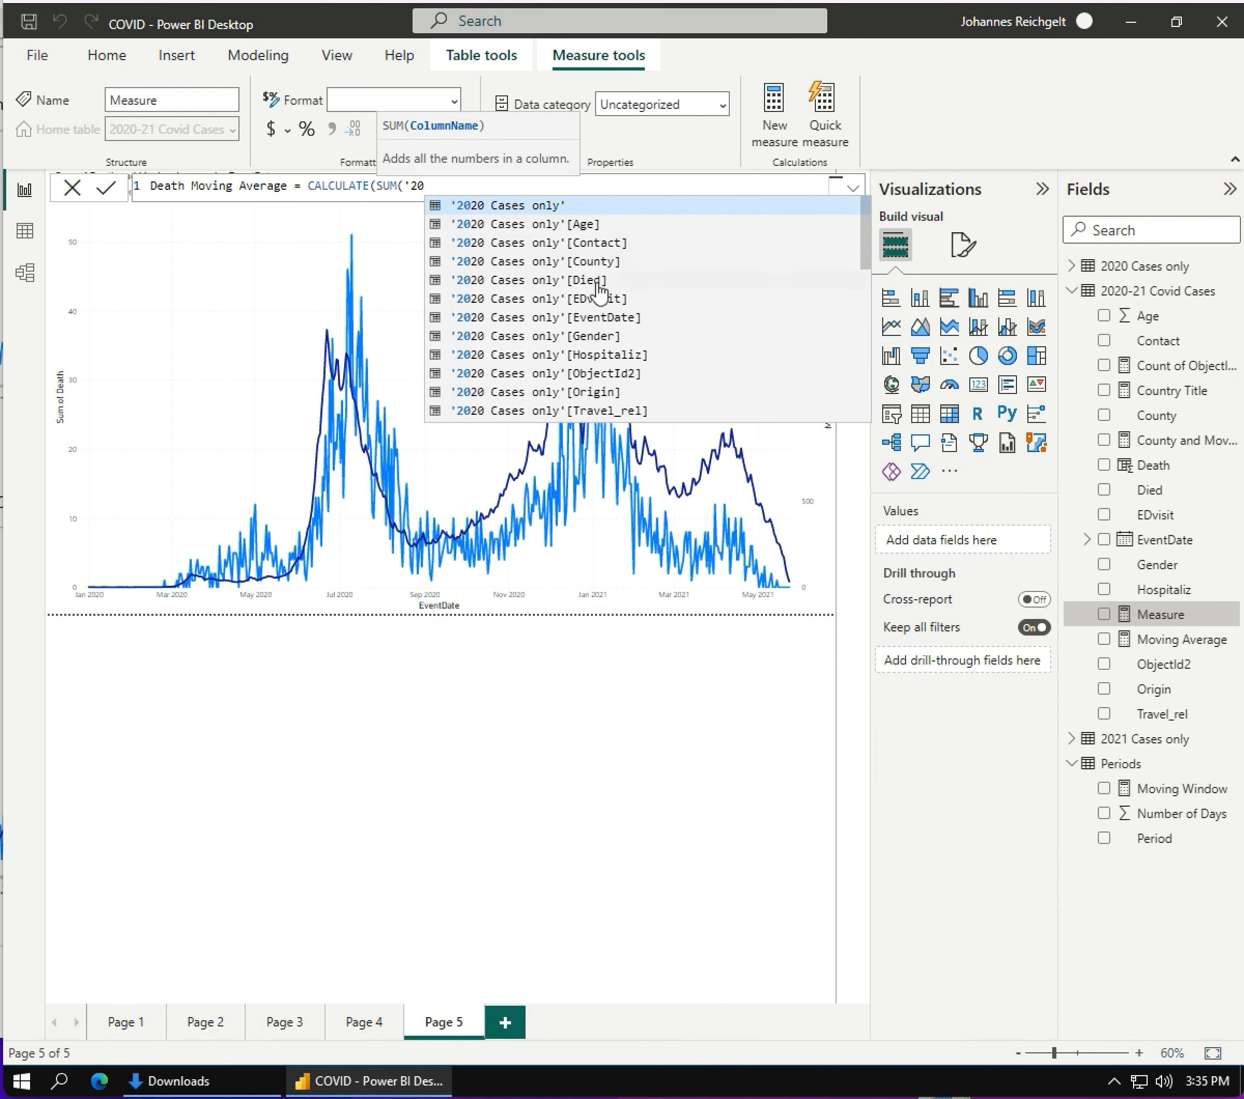
scroll(604, 294, down, 5)
scroll(602, 297, down, 4)
scroll(616, 305, up, 1)
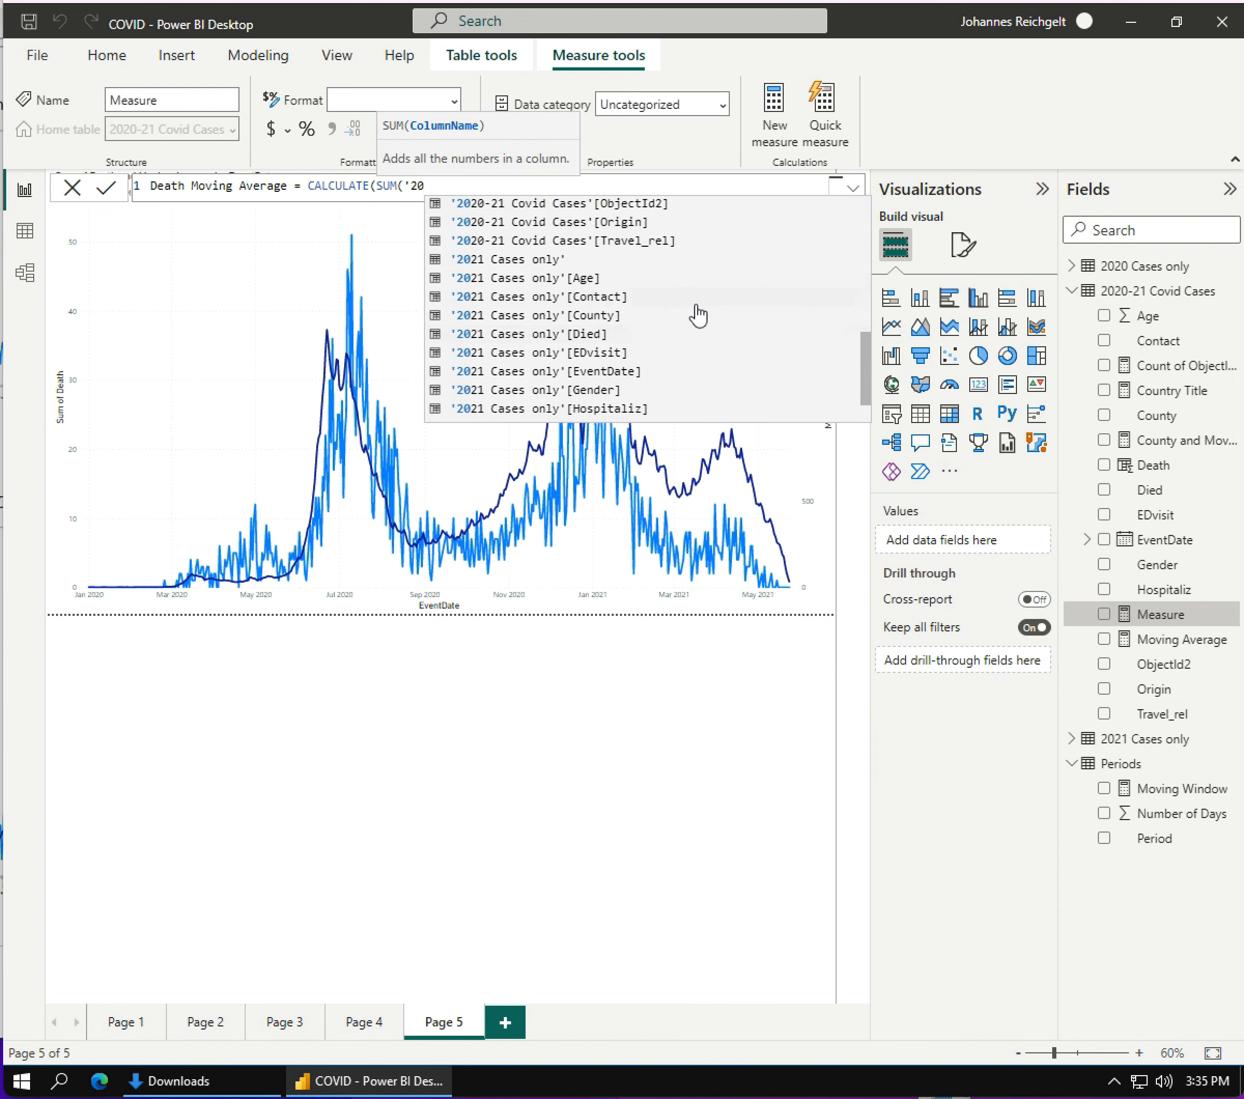
drag(867, 375, 863, 307)
click(561, 301)
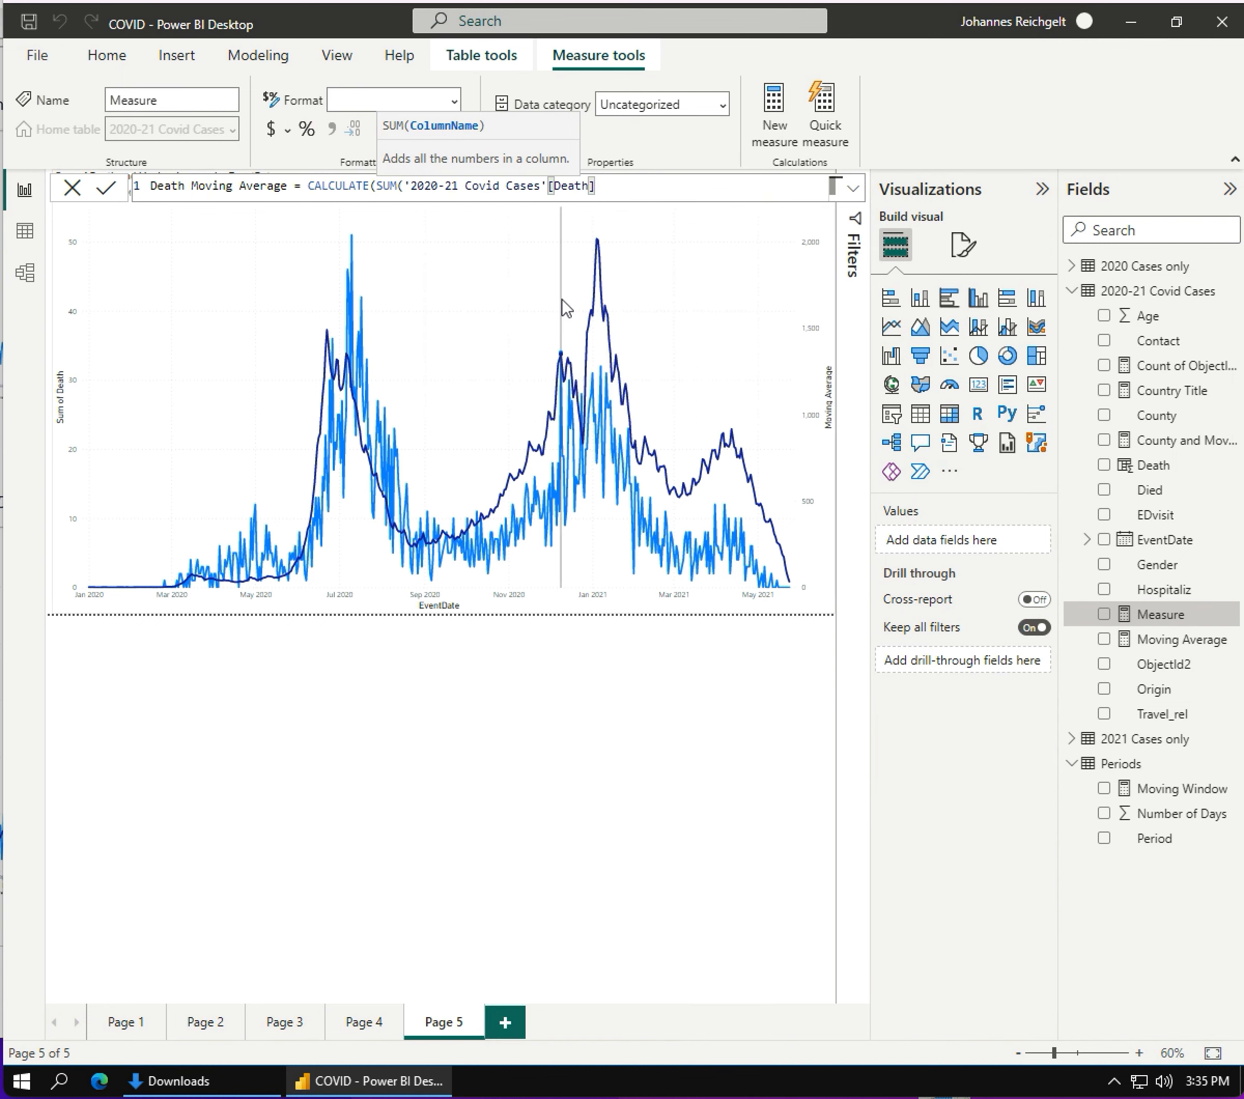
text(),)
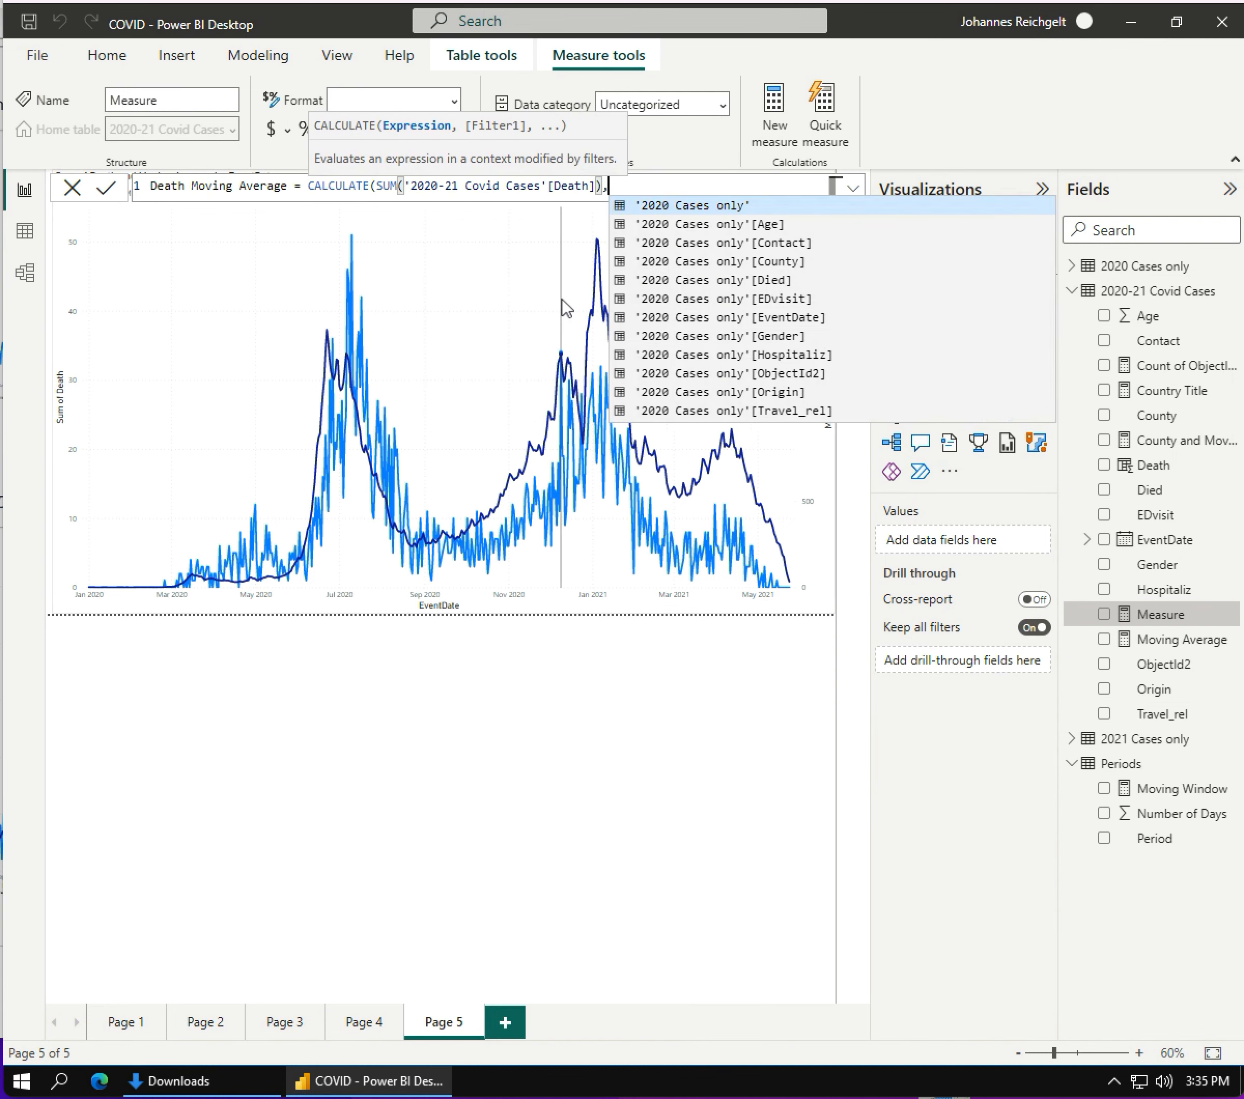
- Add DATESINPERIOD as the CALCULATE filter, with '2020-21 Covid Cases'[EventDate] as its dates argument
text( DATESIN)
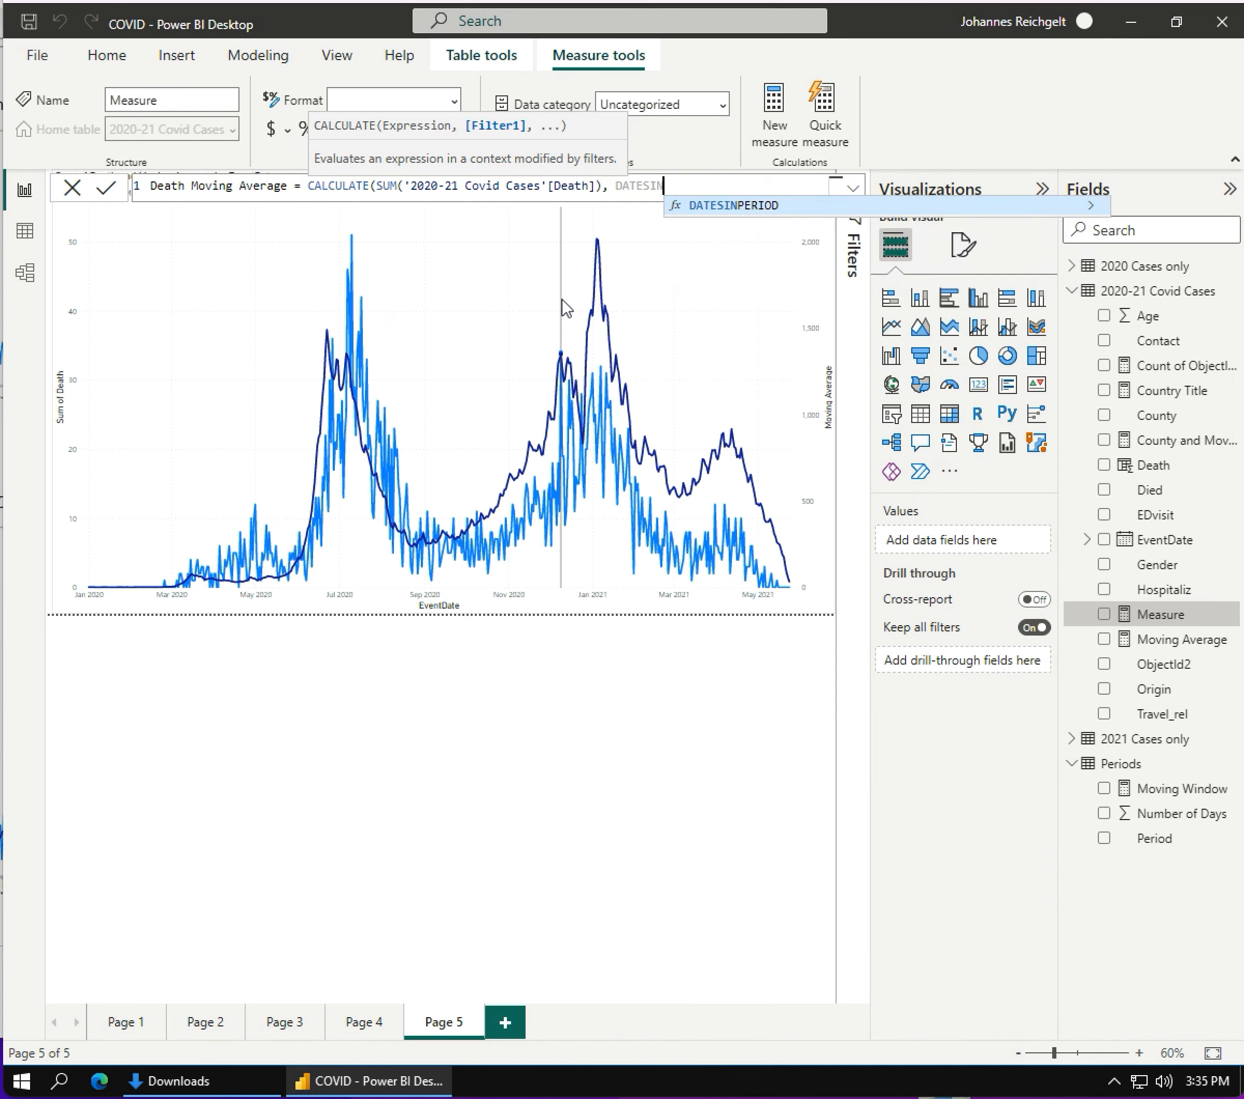
text(PERIOD()
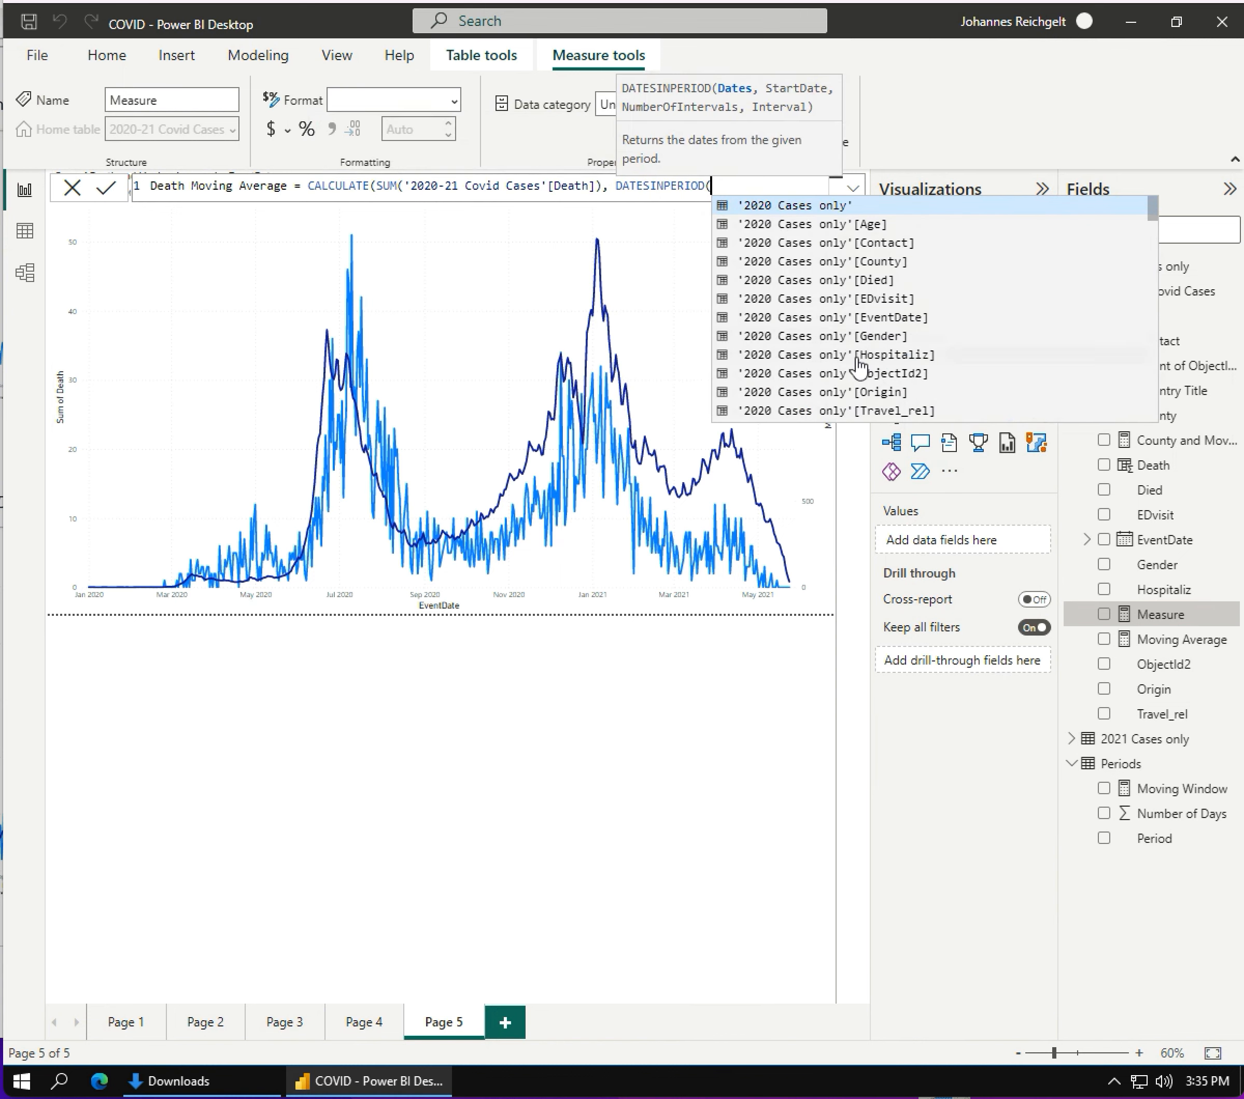
scroll(936, 311, down, 8)
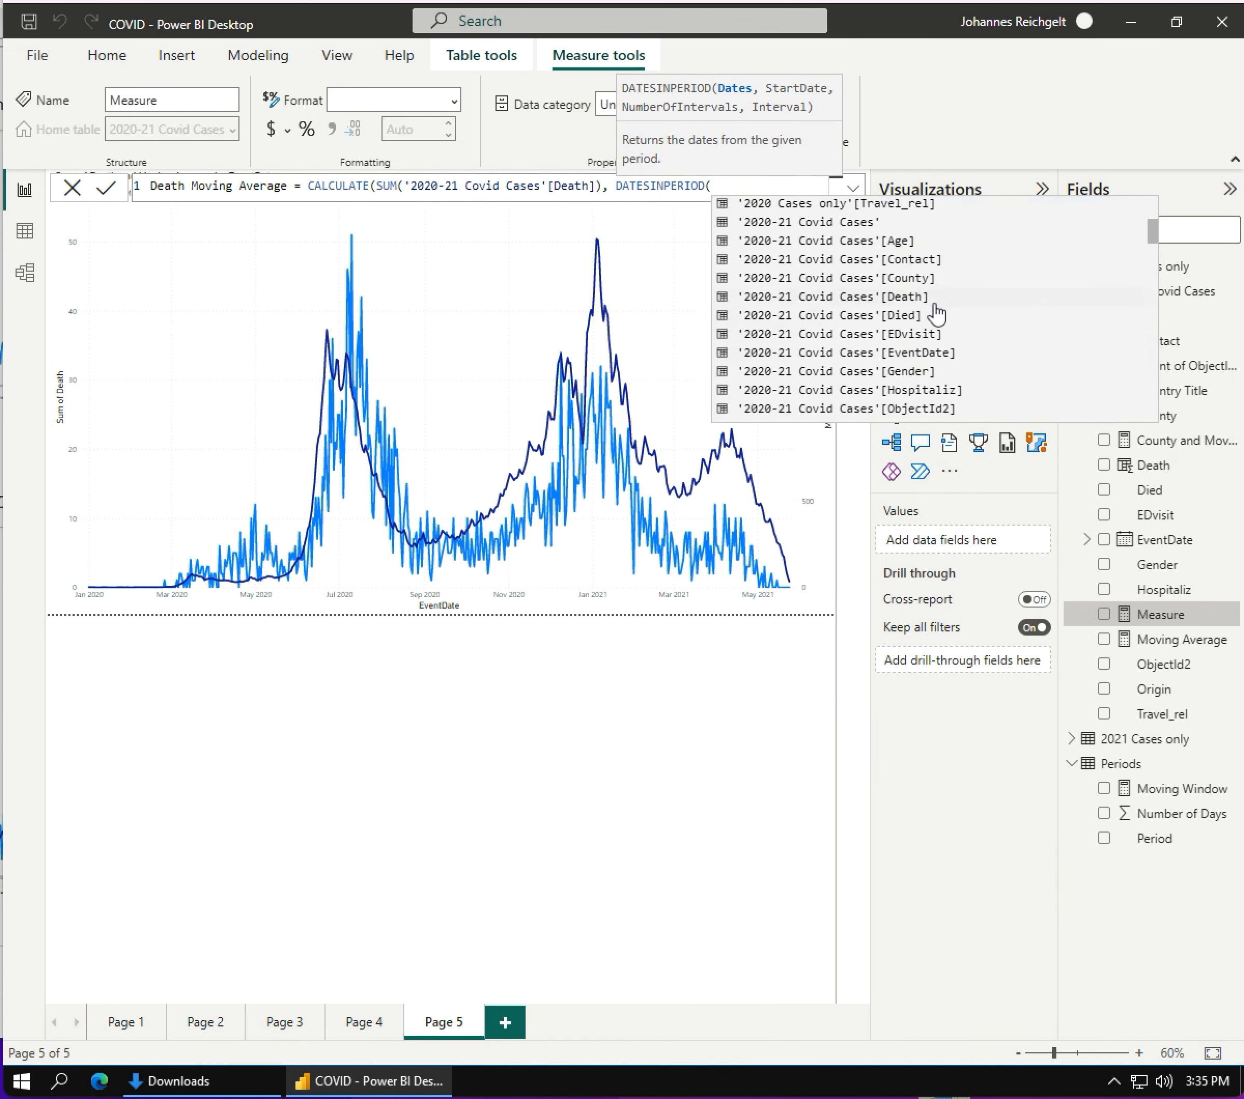
scroll(944, 307, up, 3)
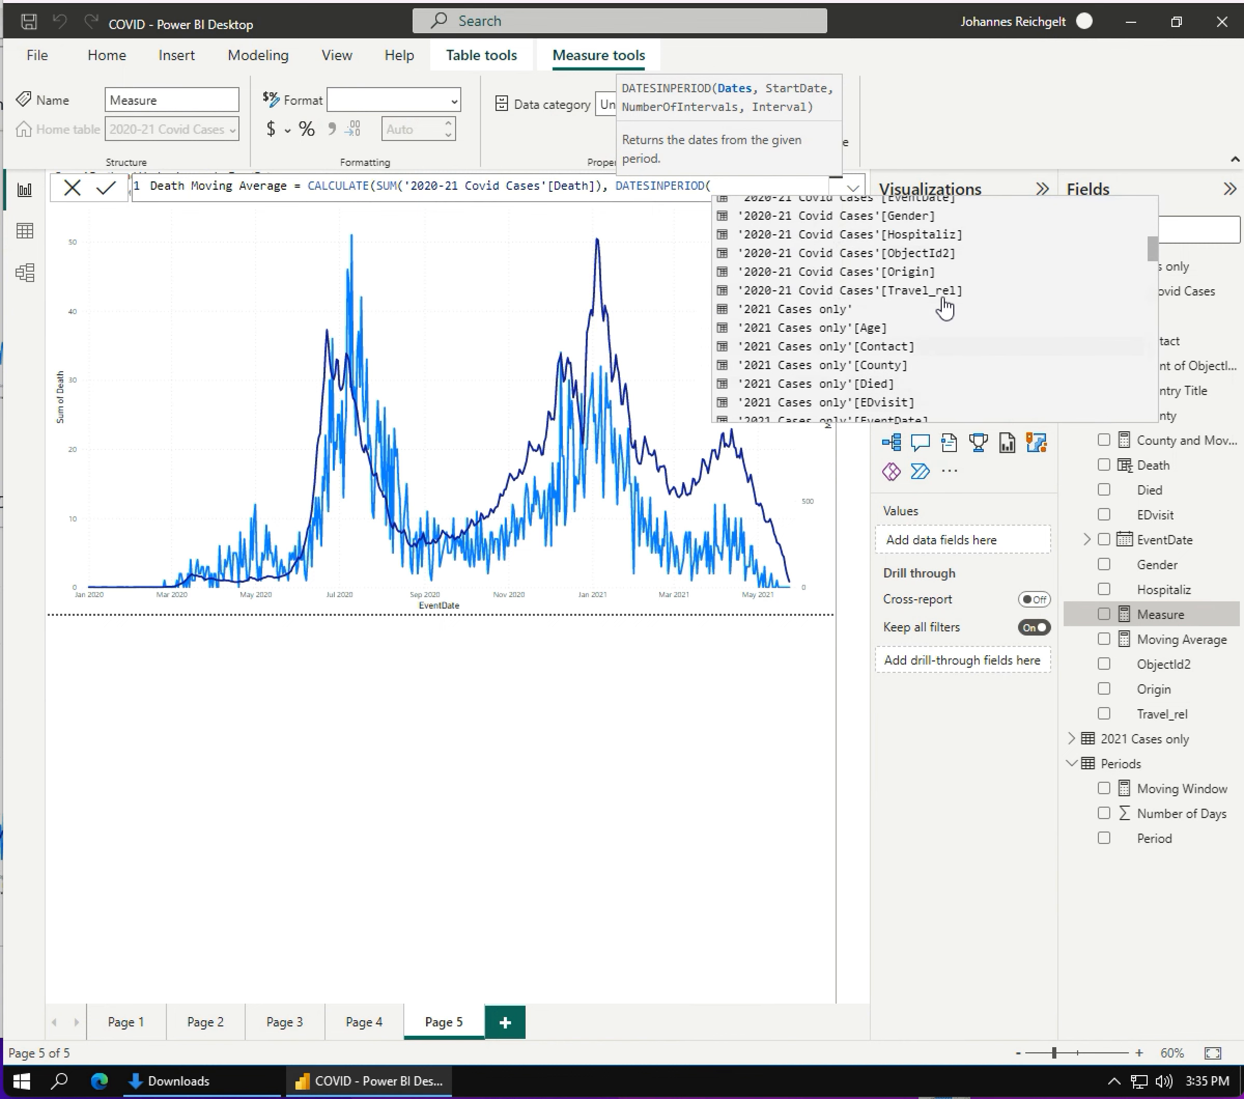
click(853, 250)
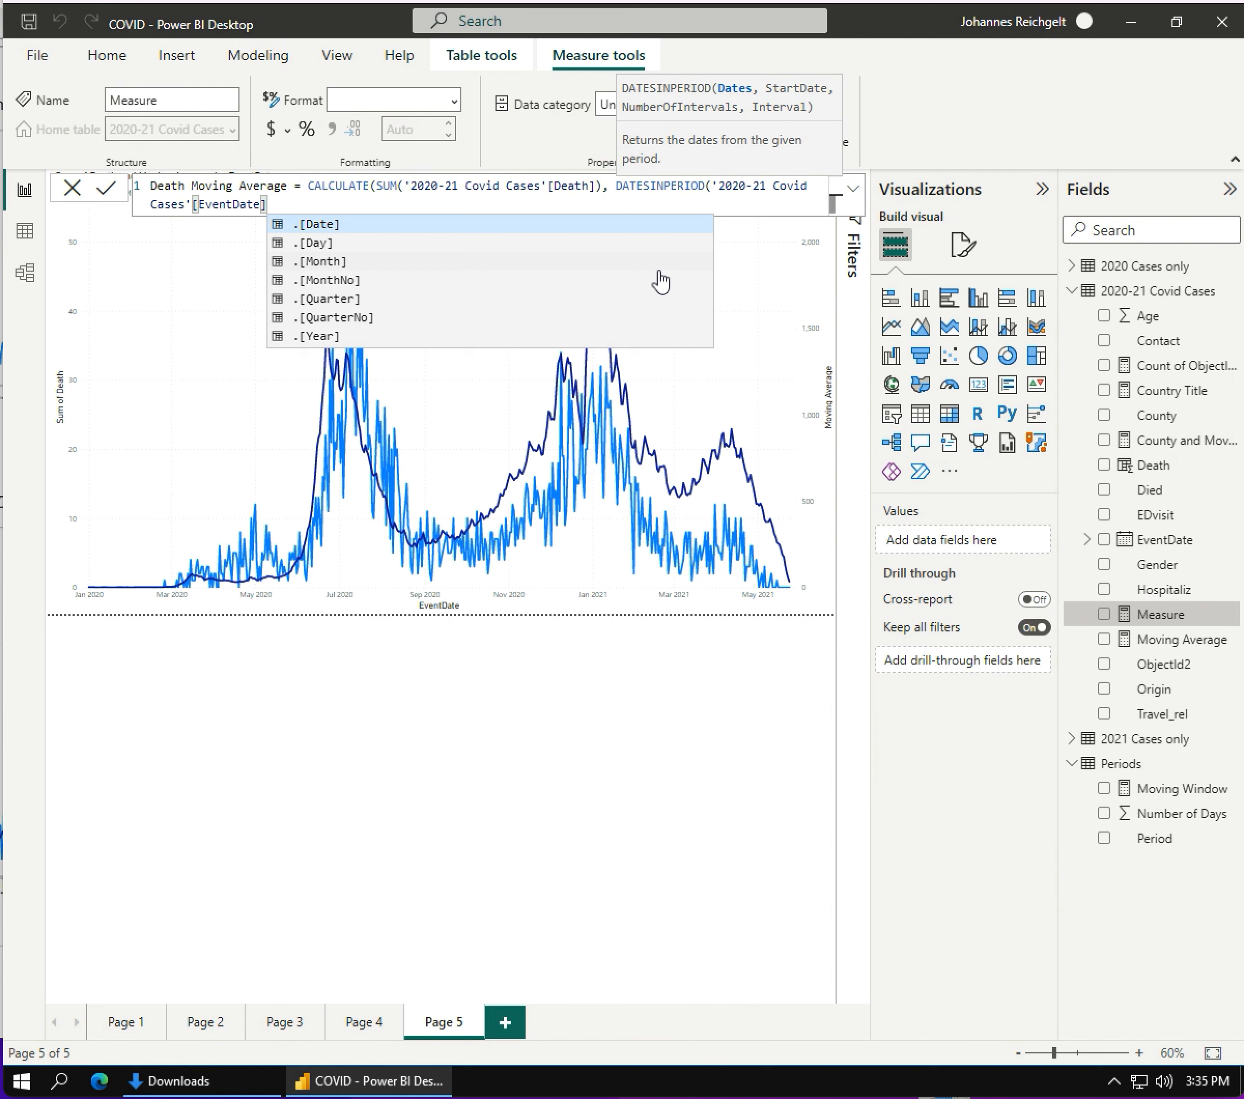
text(,)
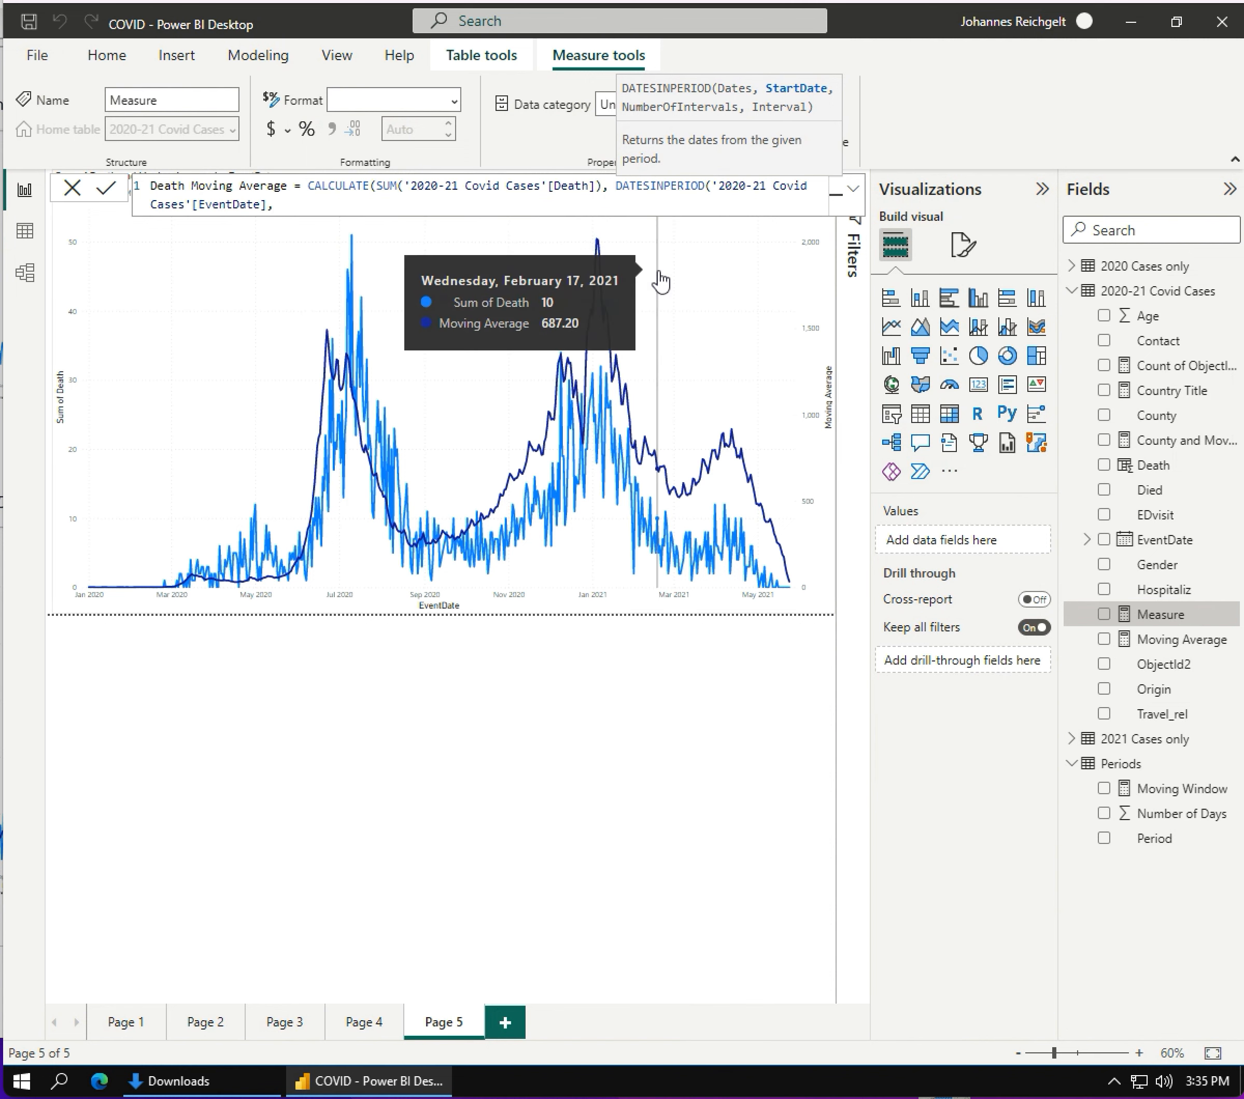
- Set the DATESINPERIOD start date to FIRSTDATE('2020-21 Covid Cases'[EventDate])
text( FIRSTA)
key(BackSpace)
key(Tab)
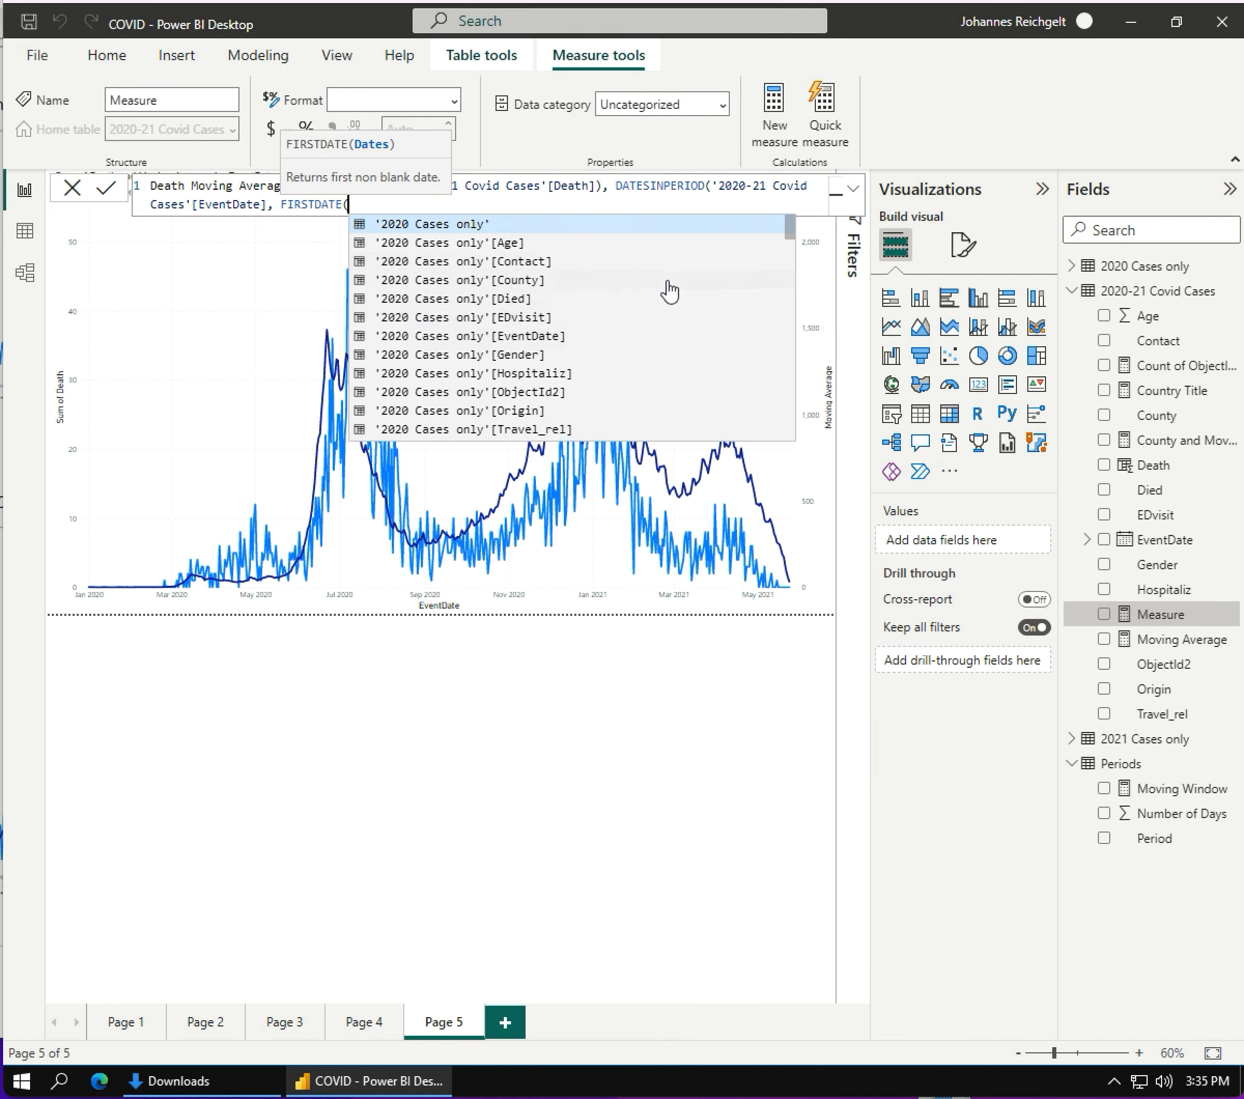
scroll(669, 297, down, 6)
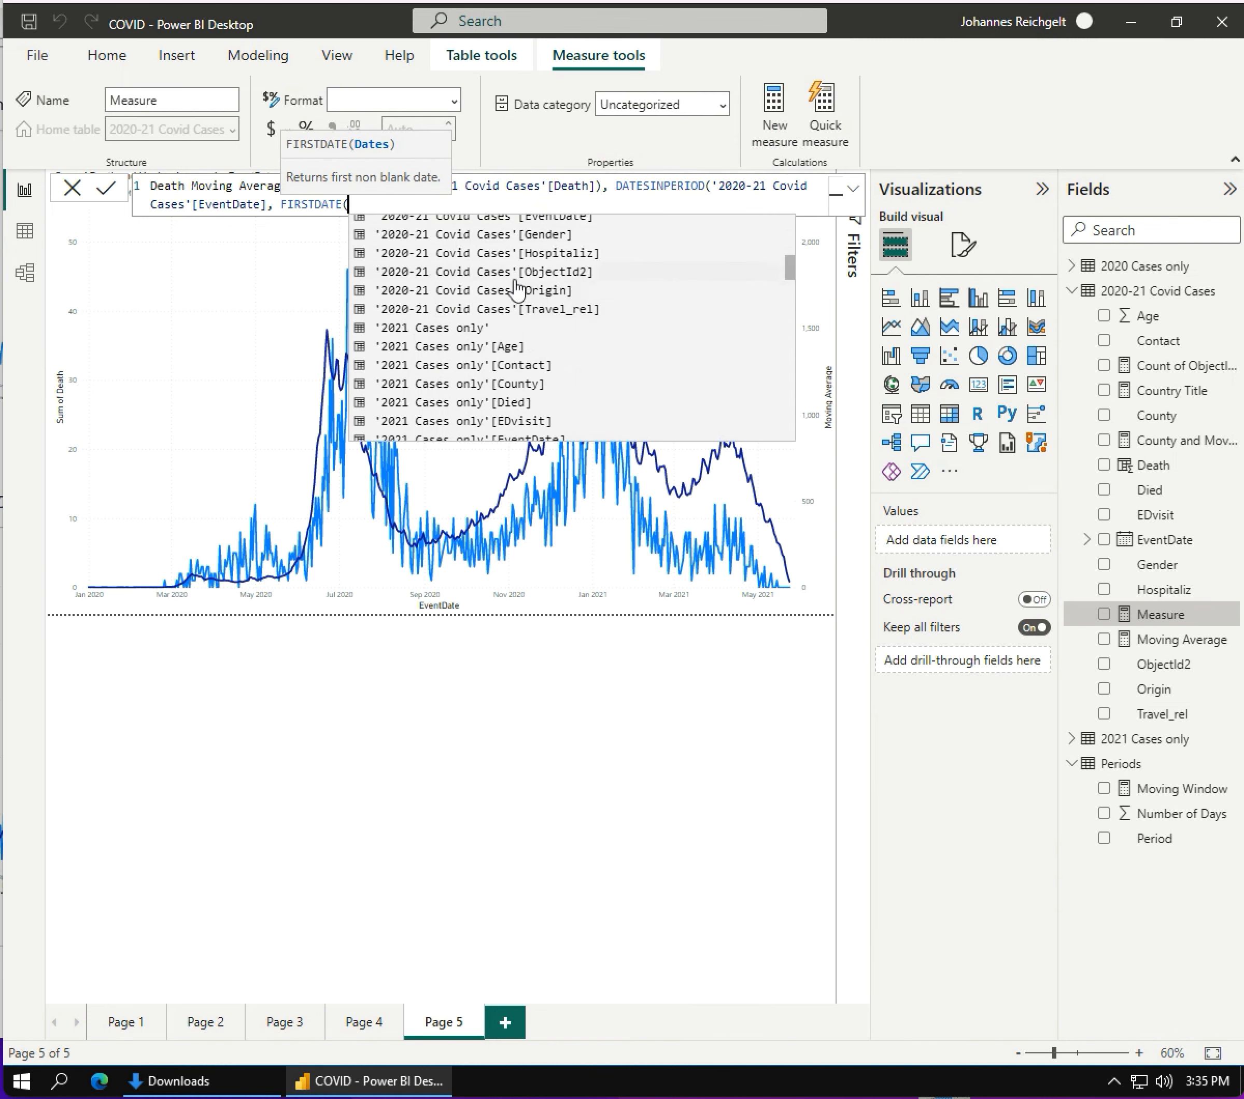
double_click(542, 221)
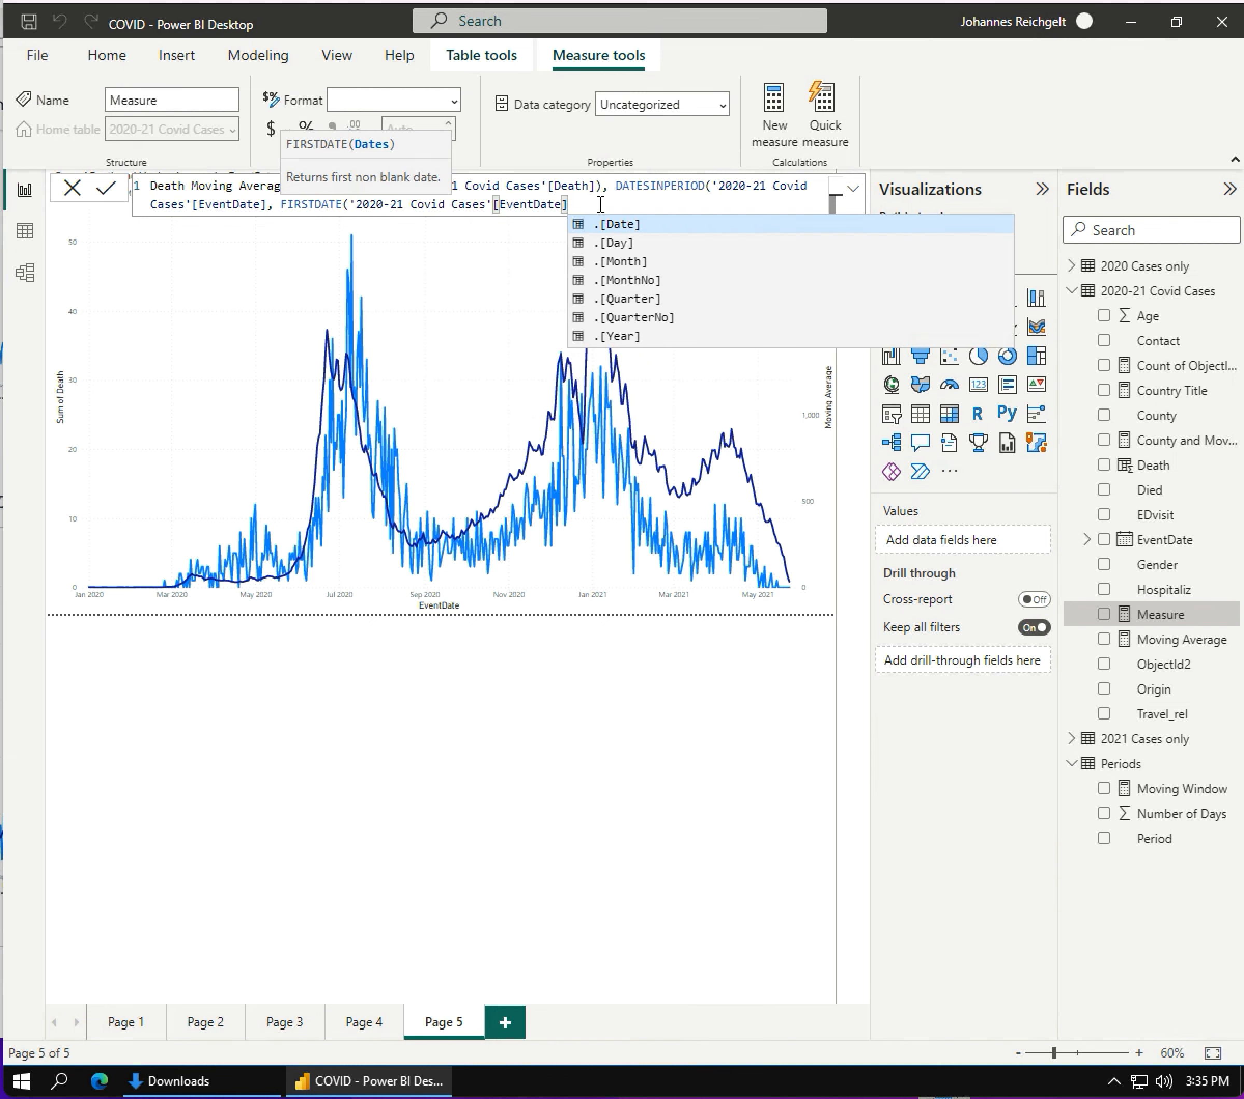
text(), )
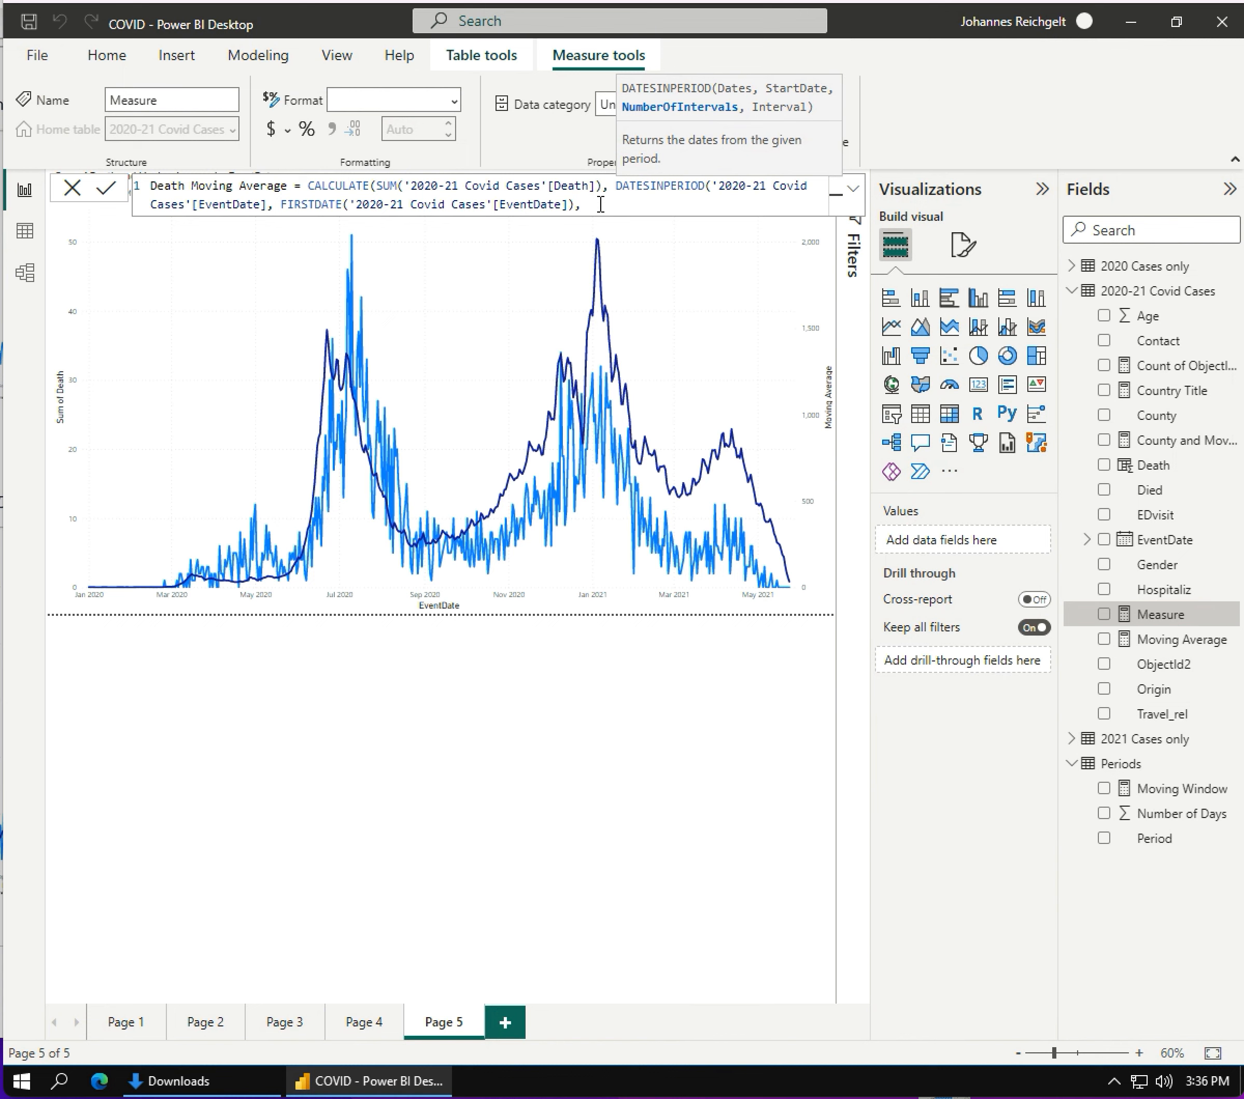
- Complete DATESINPERIOD with 'Periods'[Moving Window] as the number of intervals and DAY as the interval
text('Per)
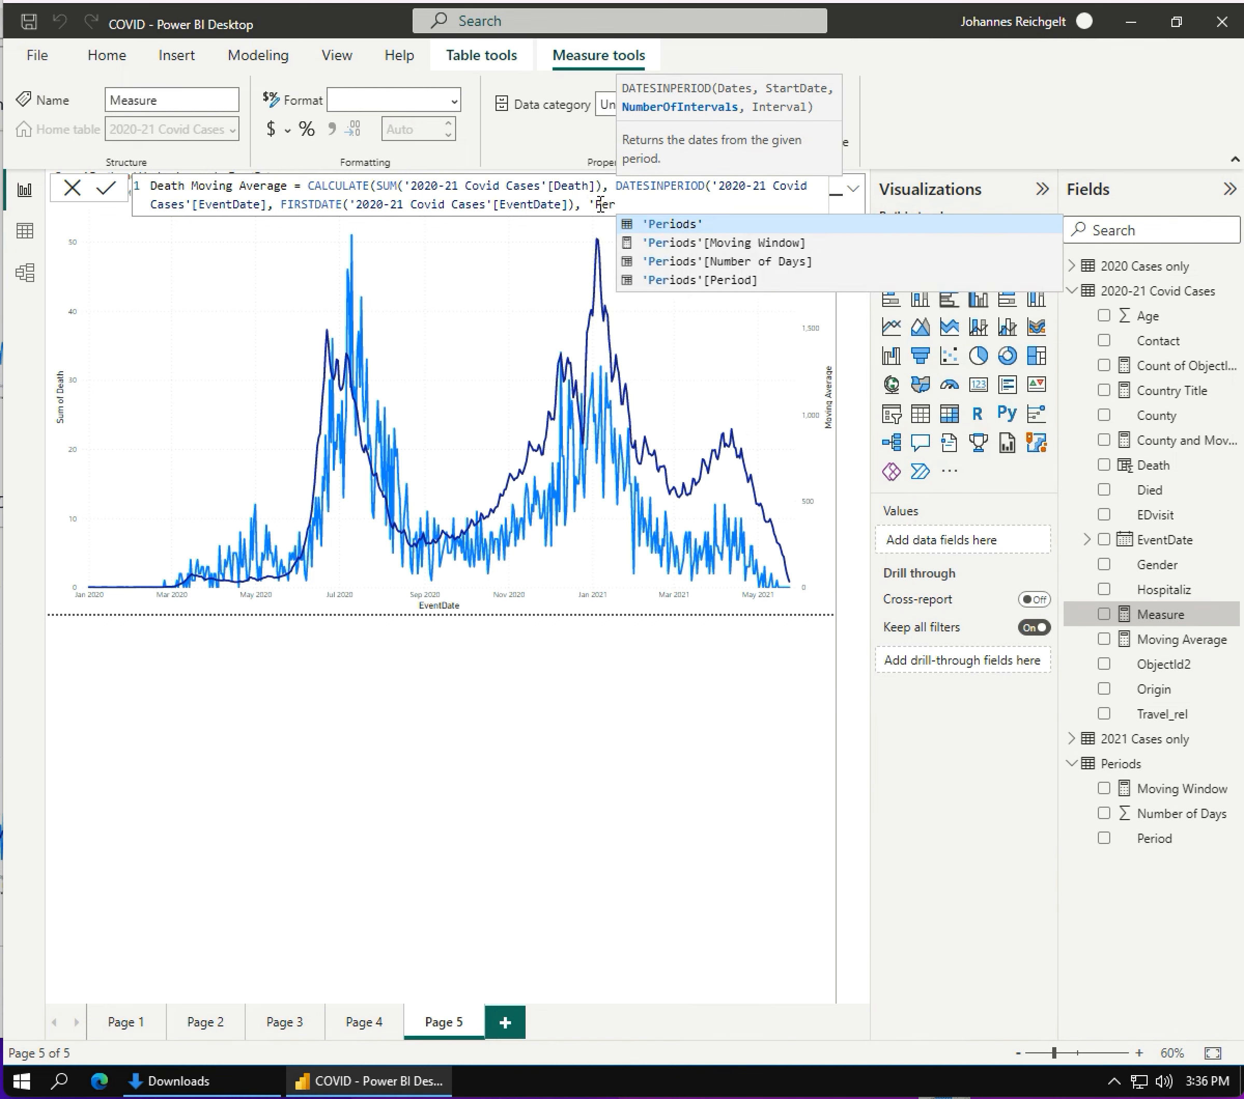
click(718, 242)
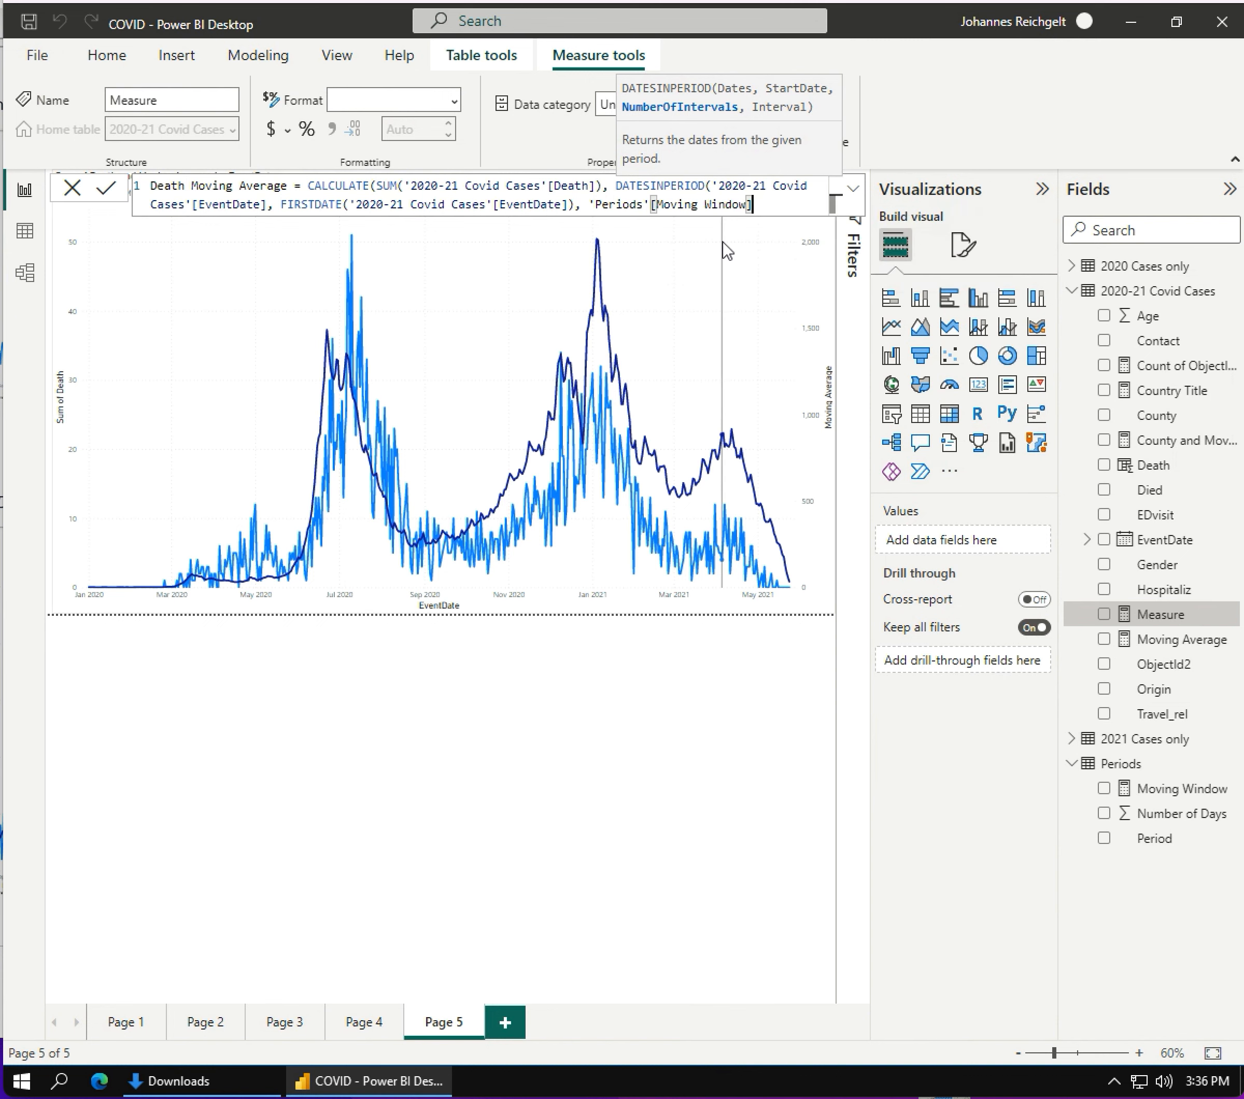
text(,)
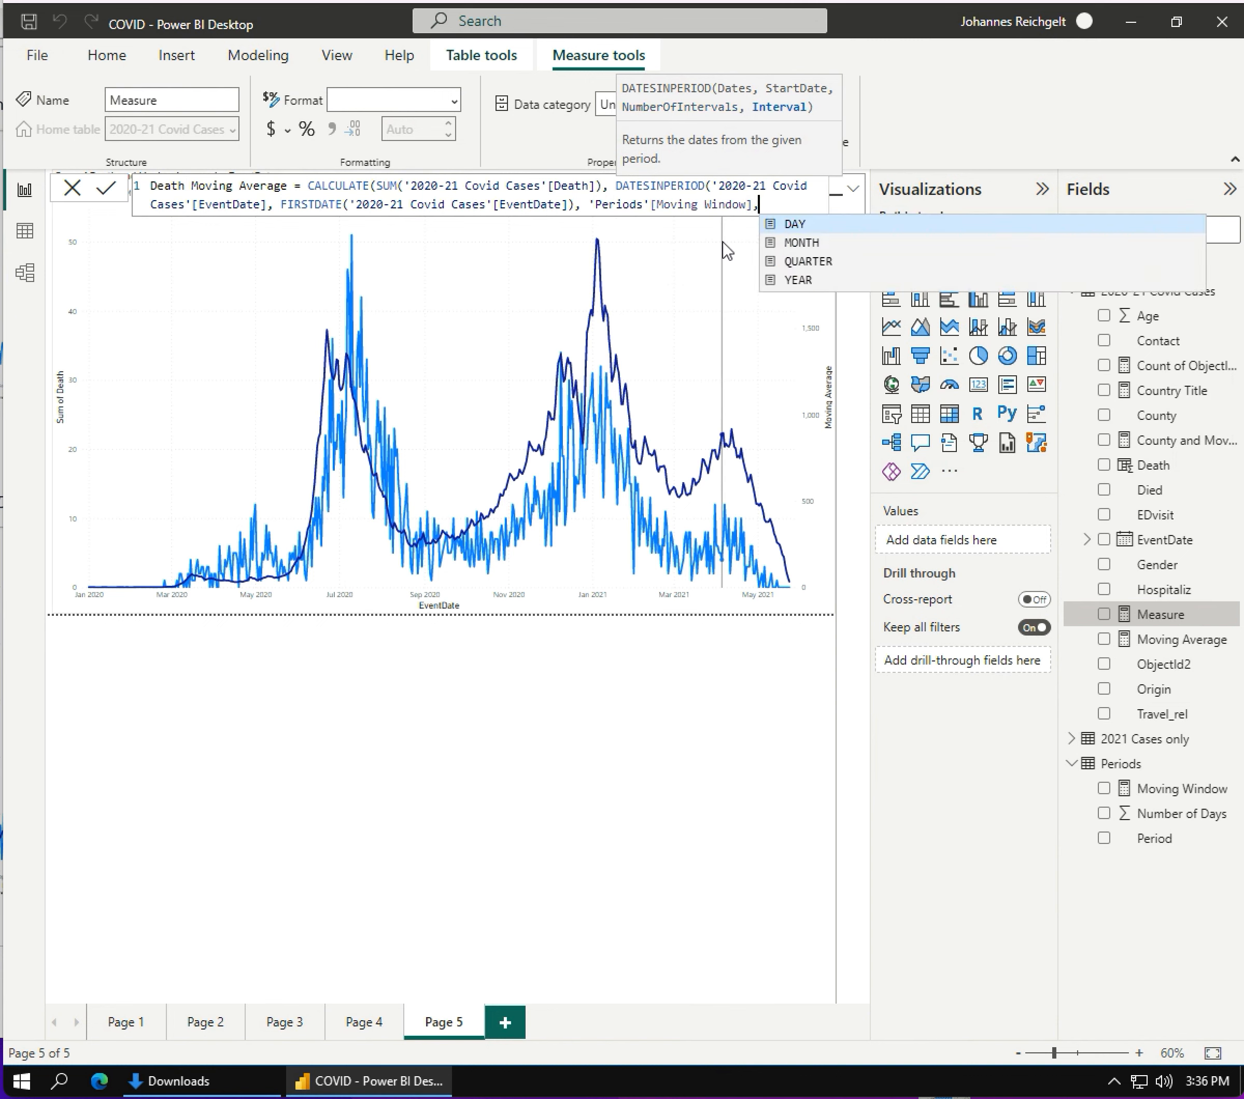
text( DA)
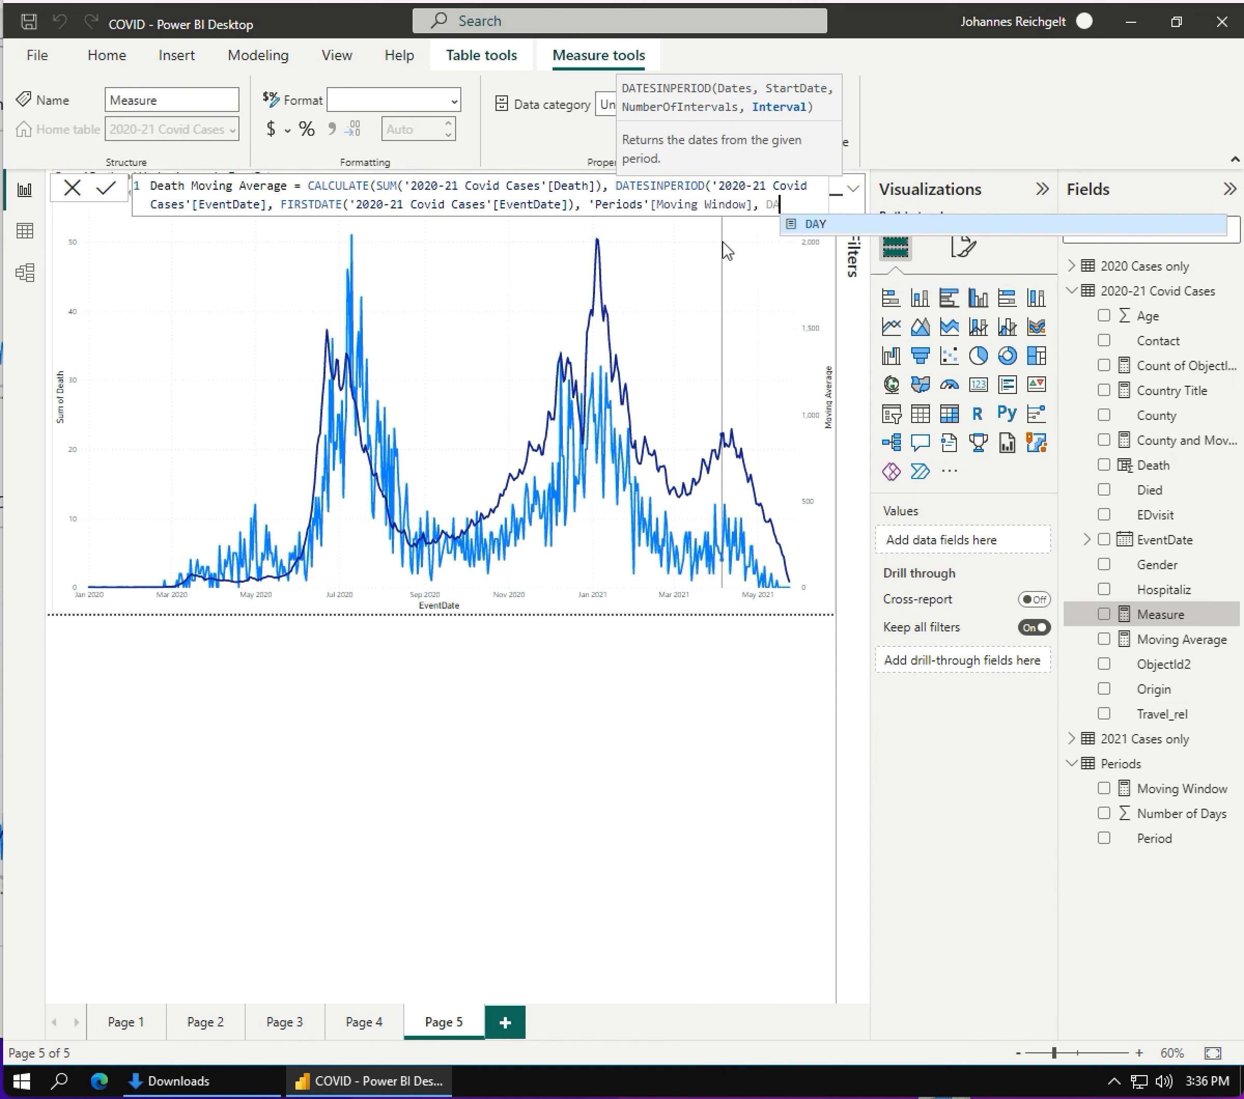
text(Y))
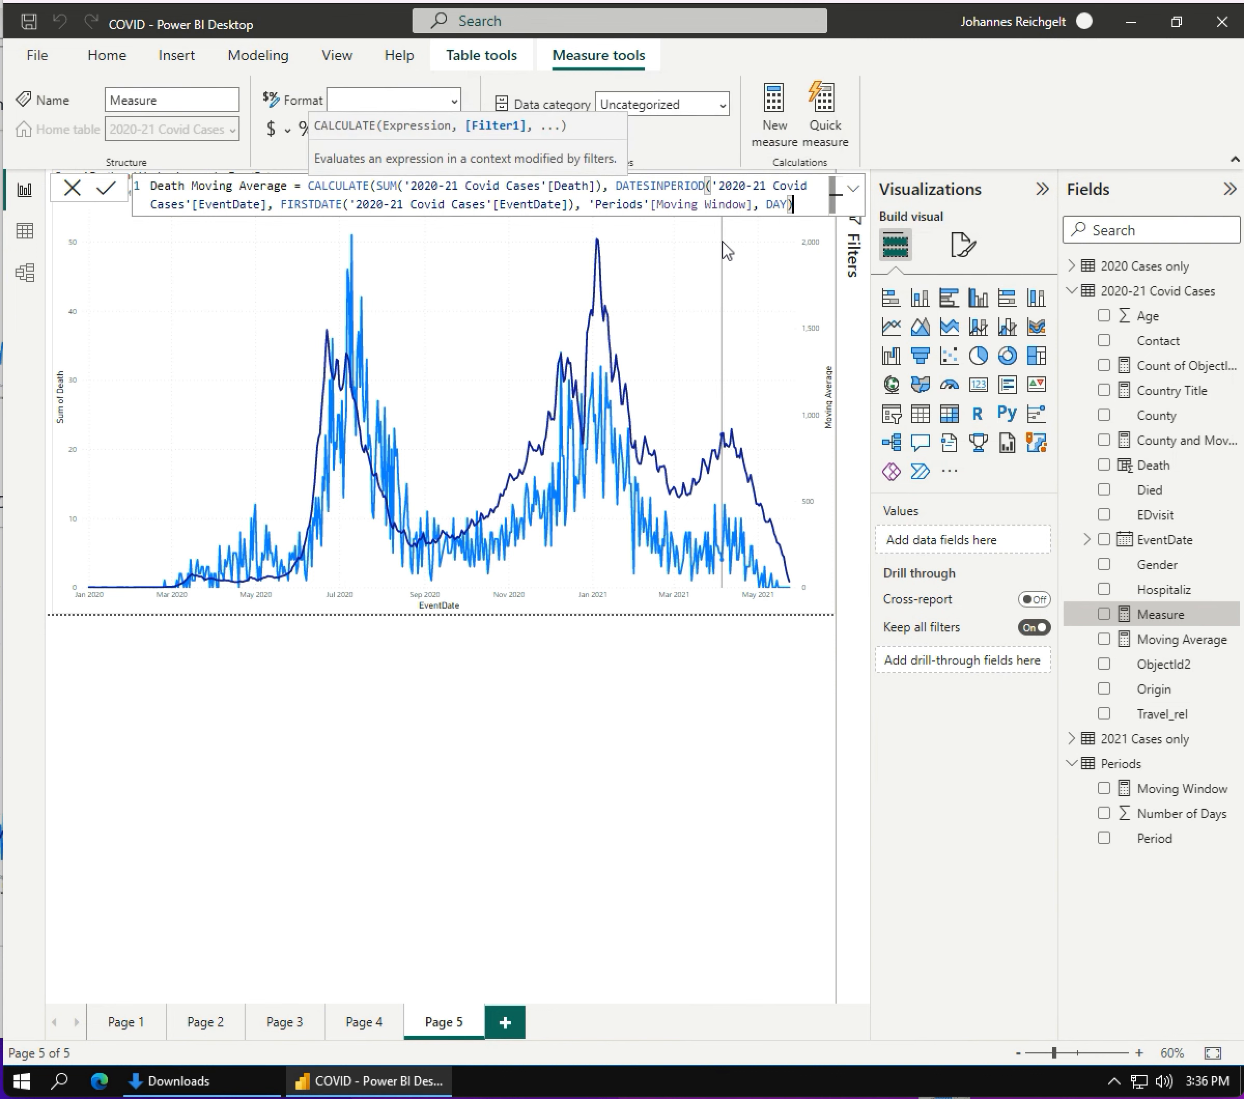
- Divide the CALCULATE result by 'Periods'[Moving Window], commit the measure and close the formula editor
text()/)
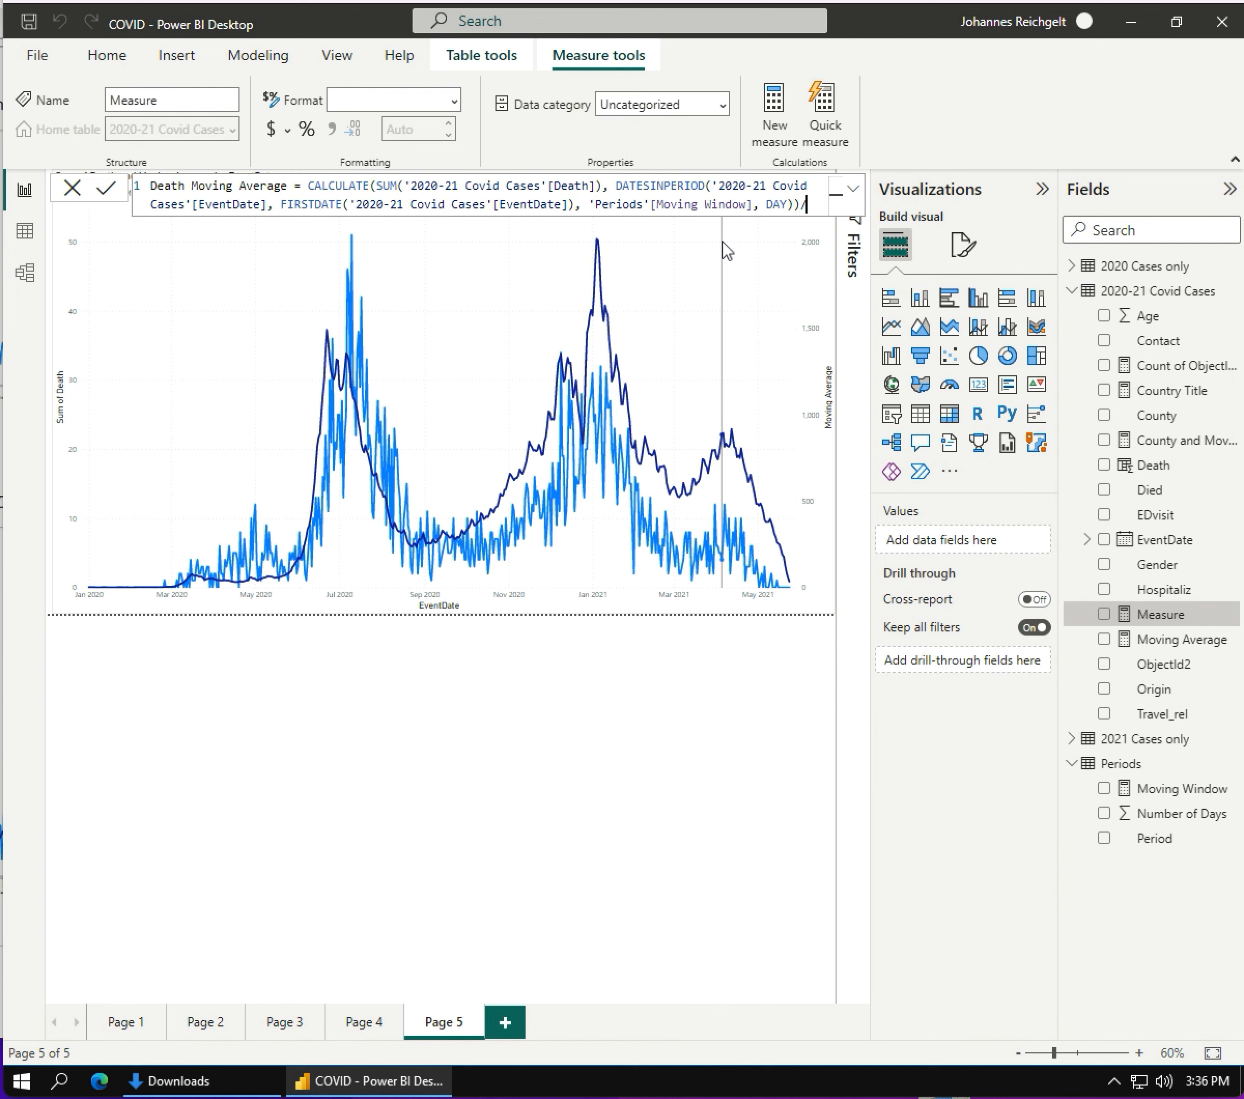
text('Peri)
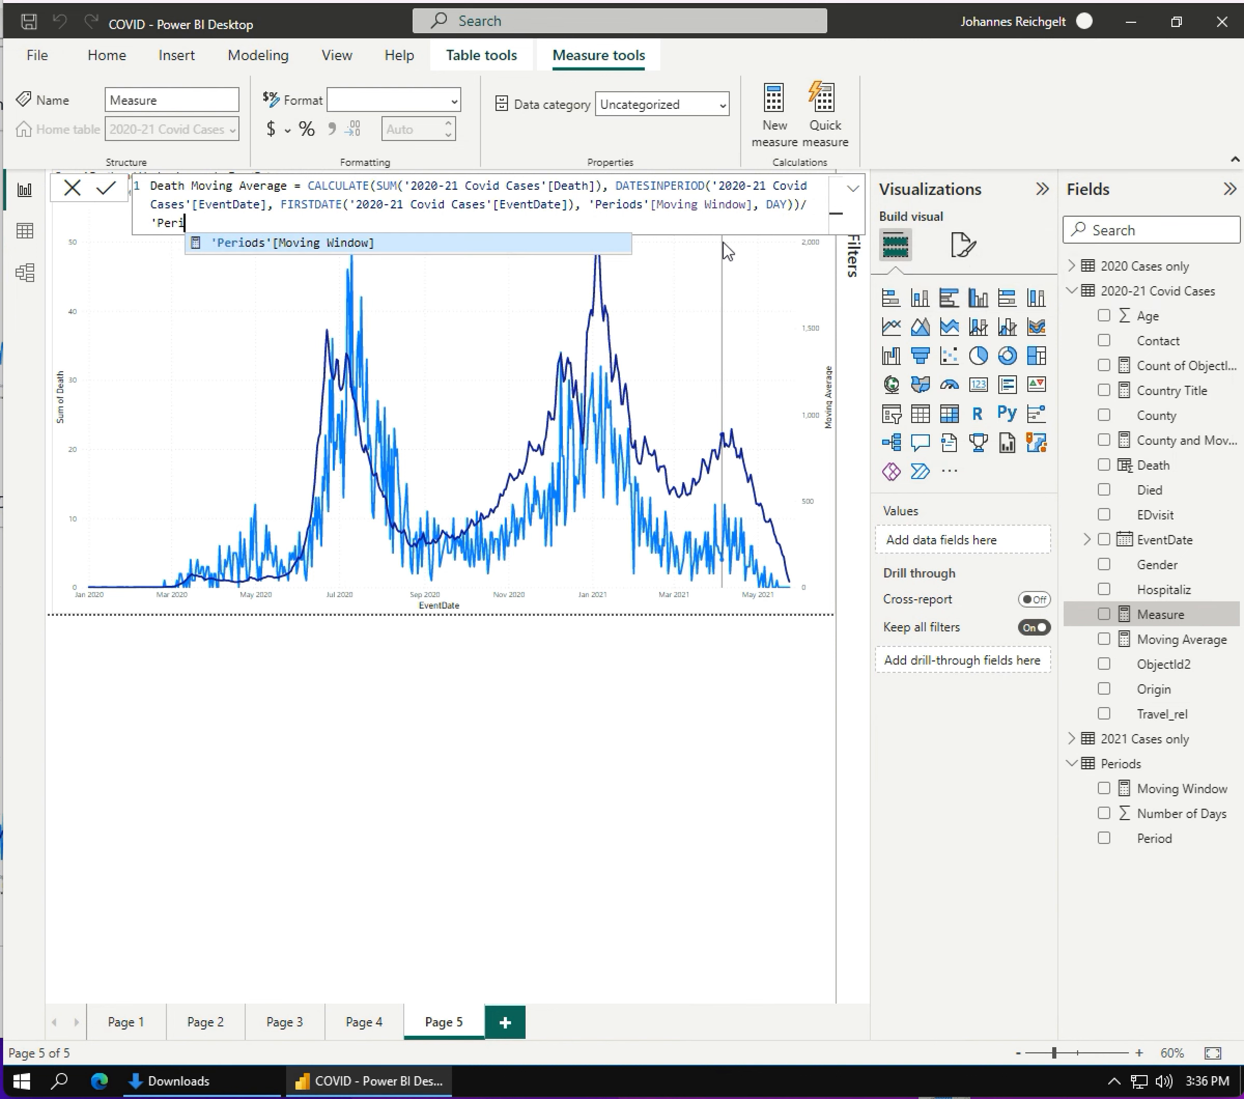
click(342, 244)
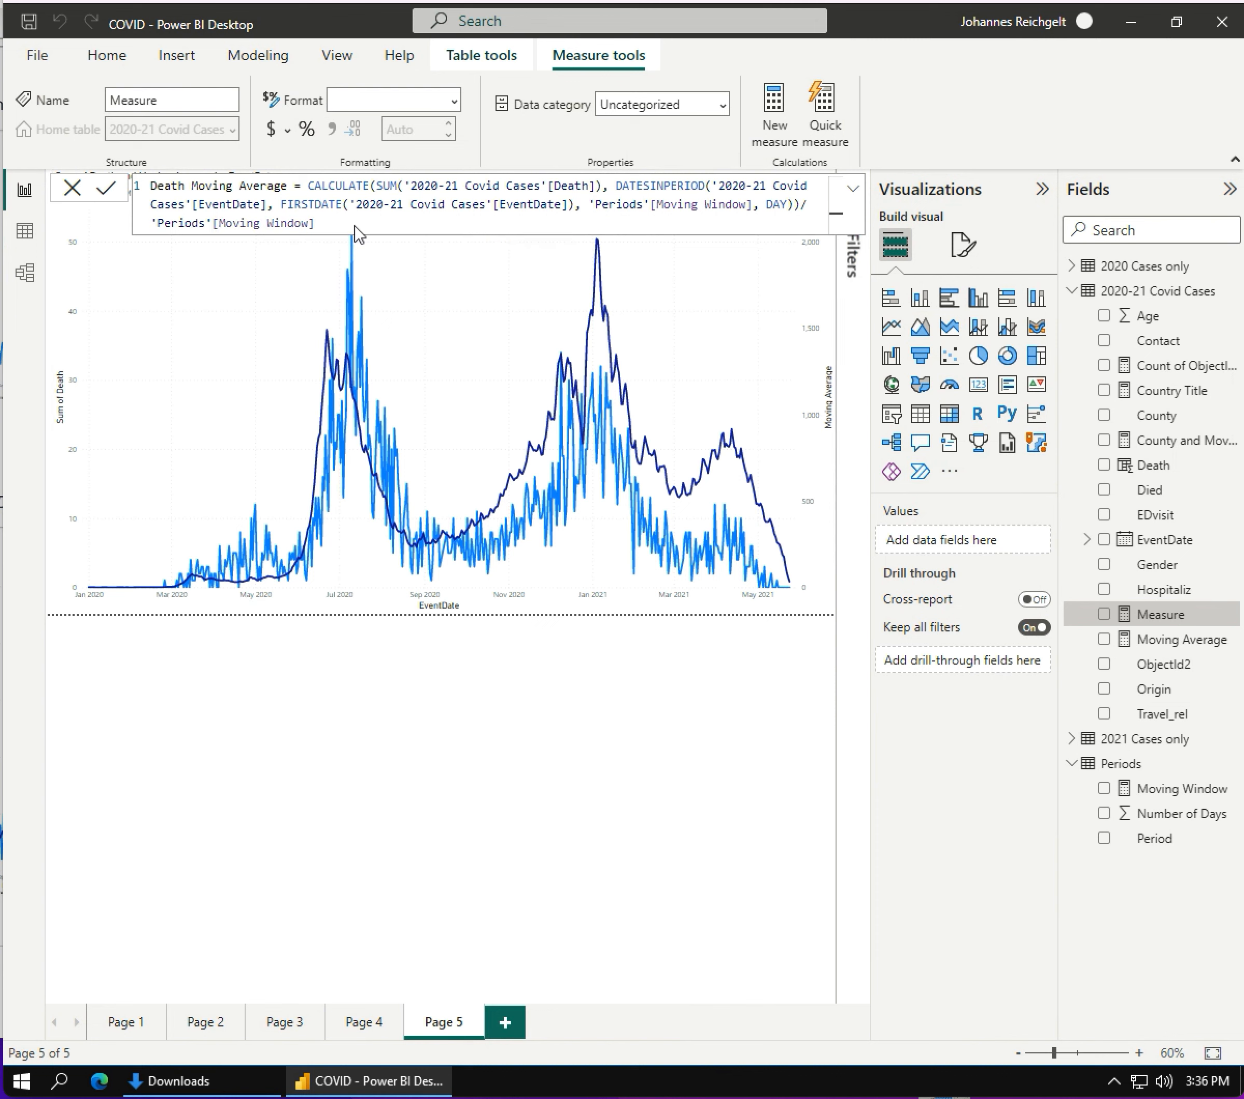
key(Return)
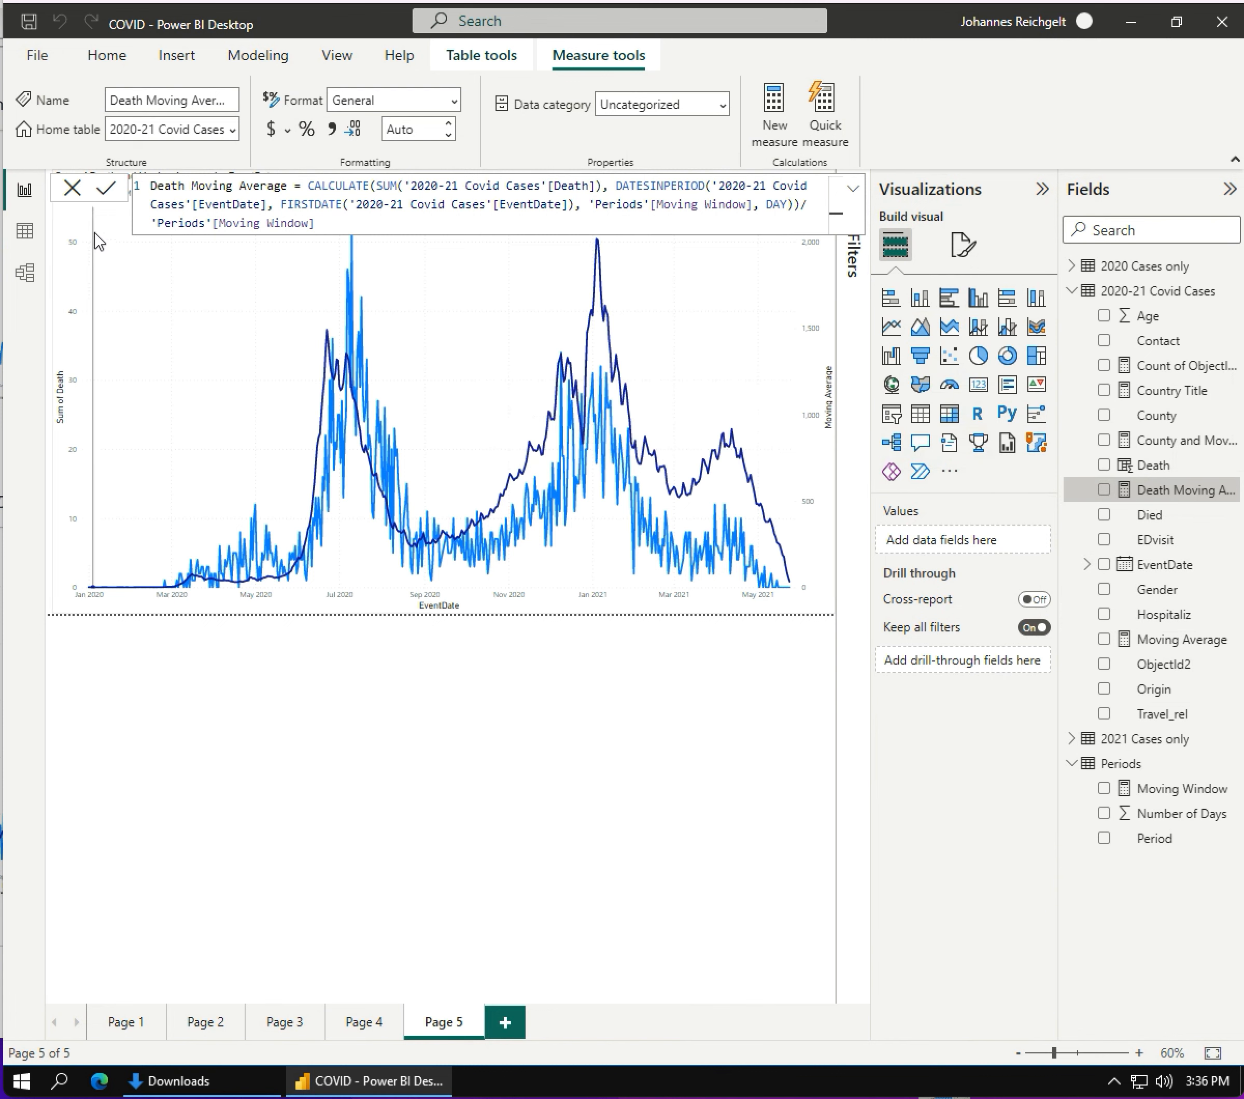
click(71, 191)
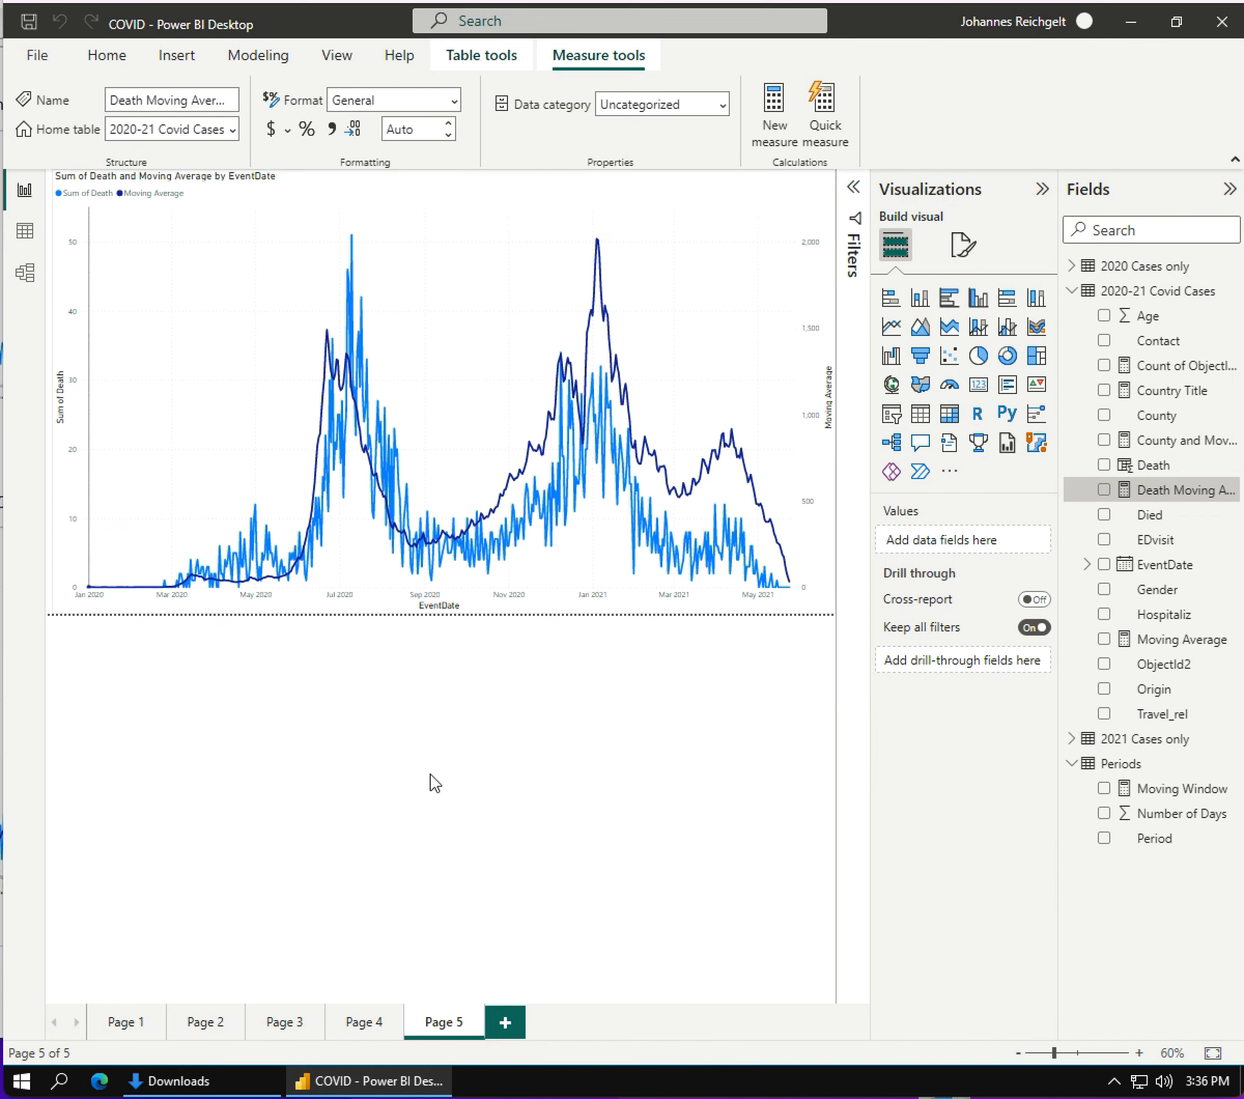
- Add a new report page and insert a line chart enlarged to fill most of it, leaving a strip free beside it
click(505, 1023)
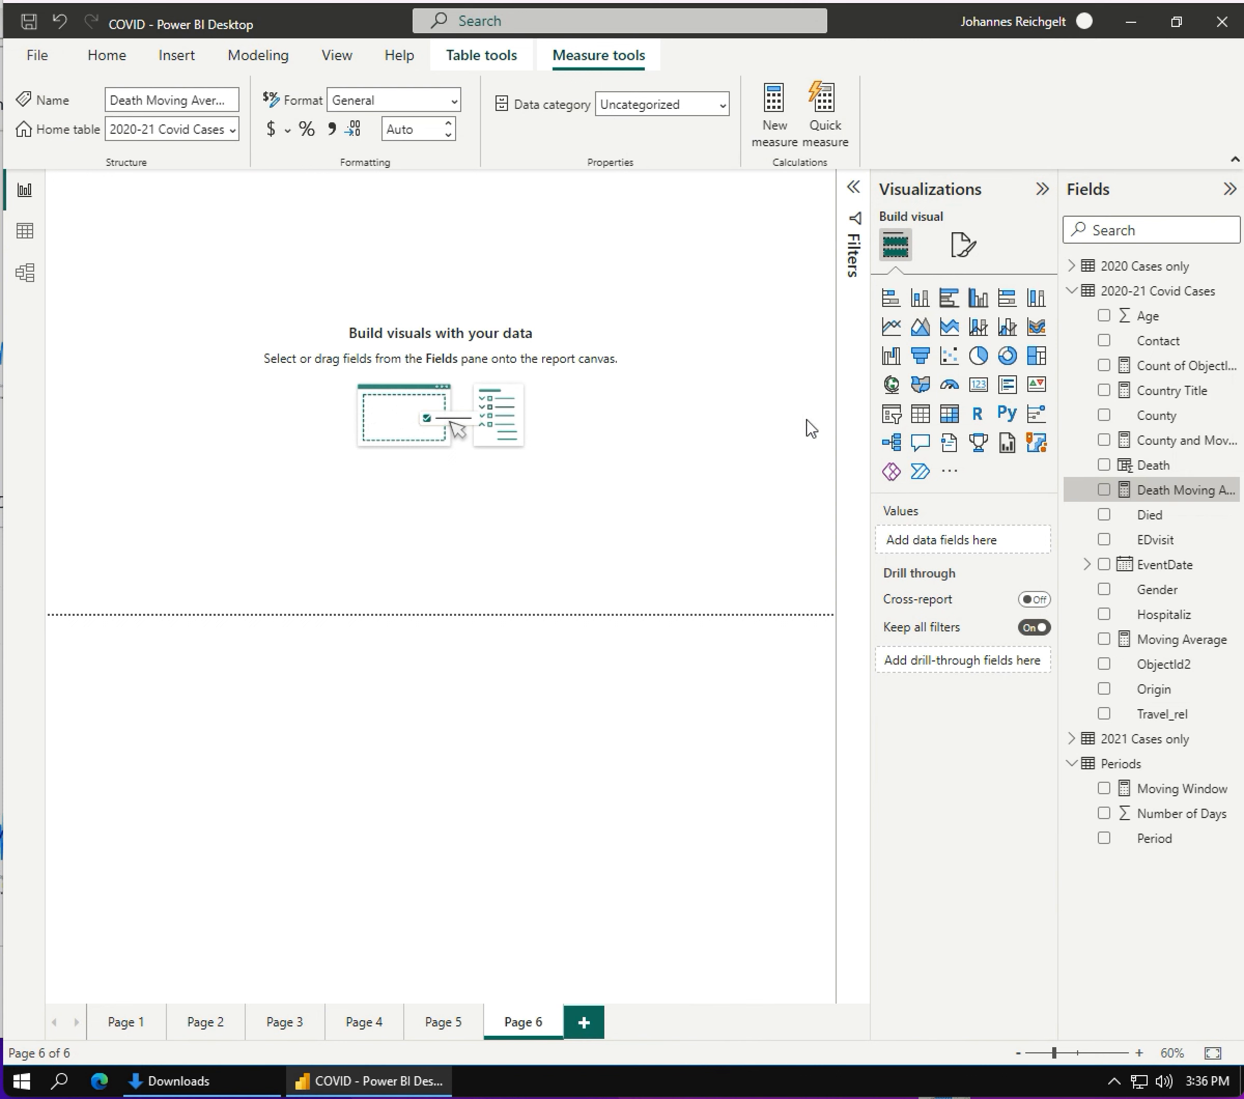
click(892, 327)
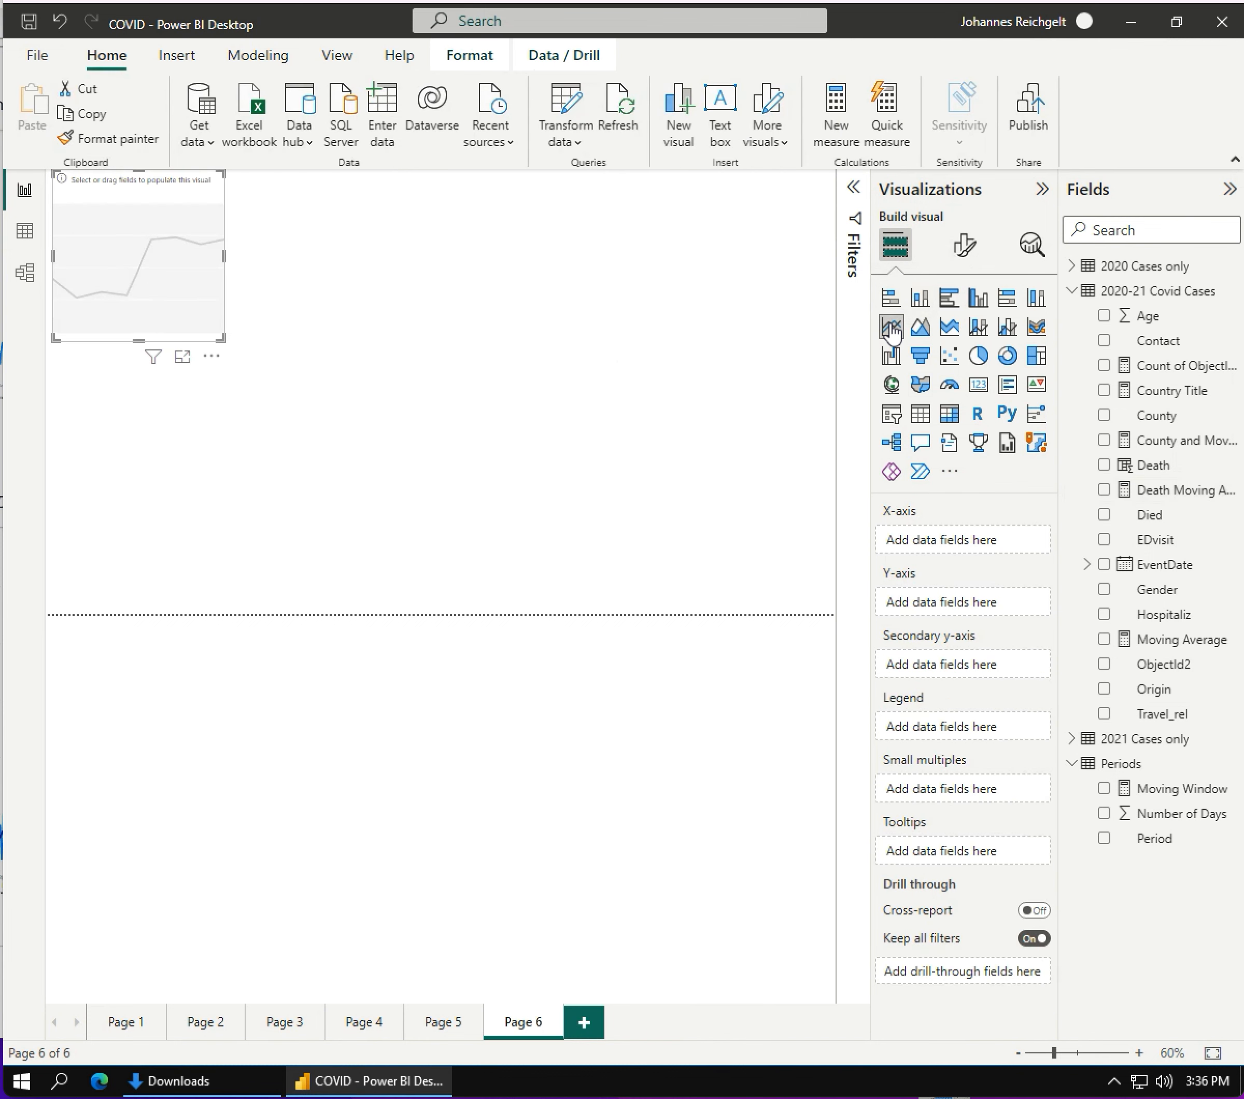
drag(199, 232, 360, 232)
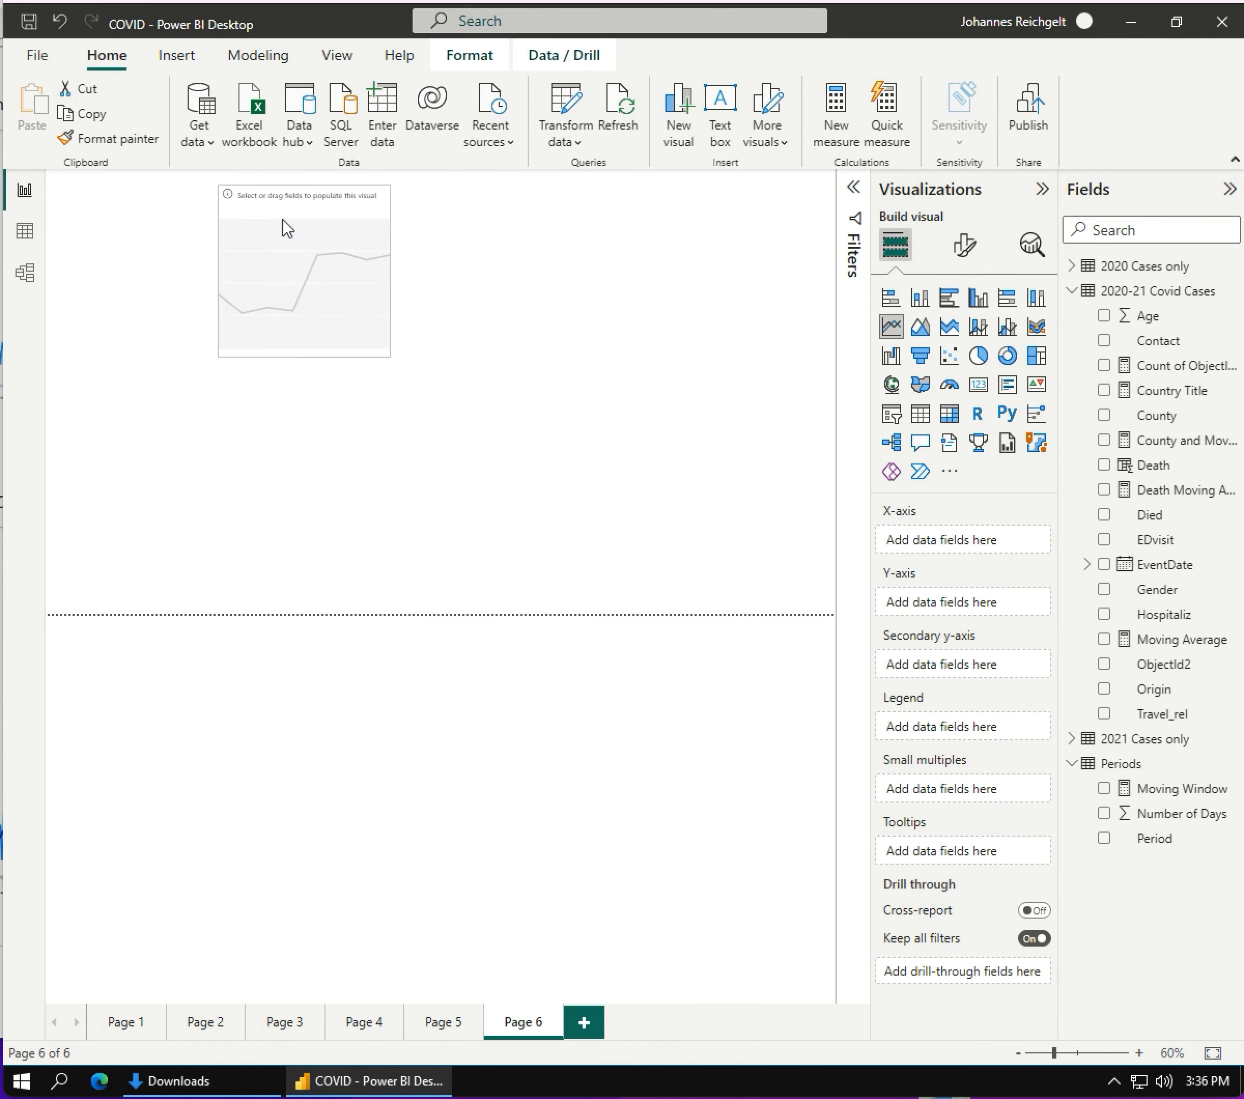
drag(382, 338, 828, 610)
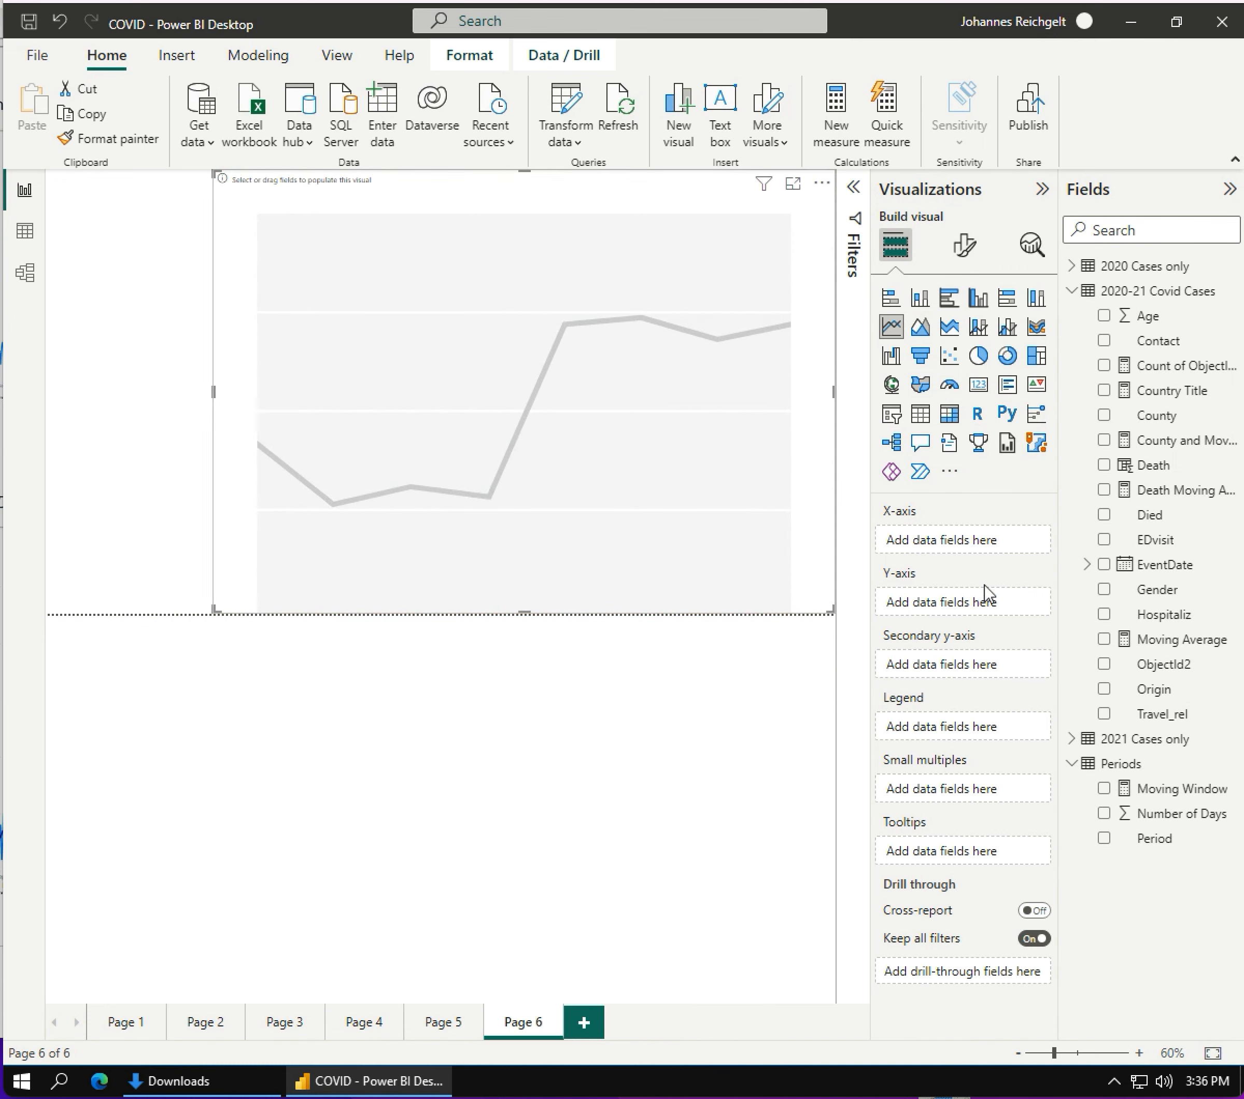
- Plot Death Moving Average on the y-axis and Moving Average on the secondary y-axis against EventDate, using plain dates instead of the date hierarchy
drag(1147, 572, 1028, 560)
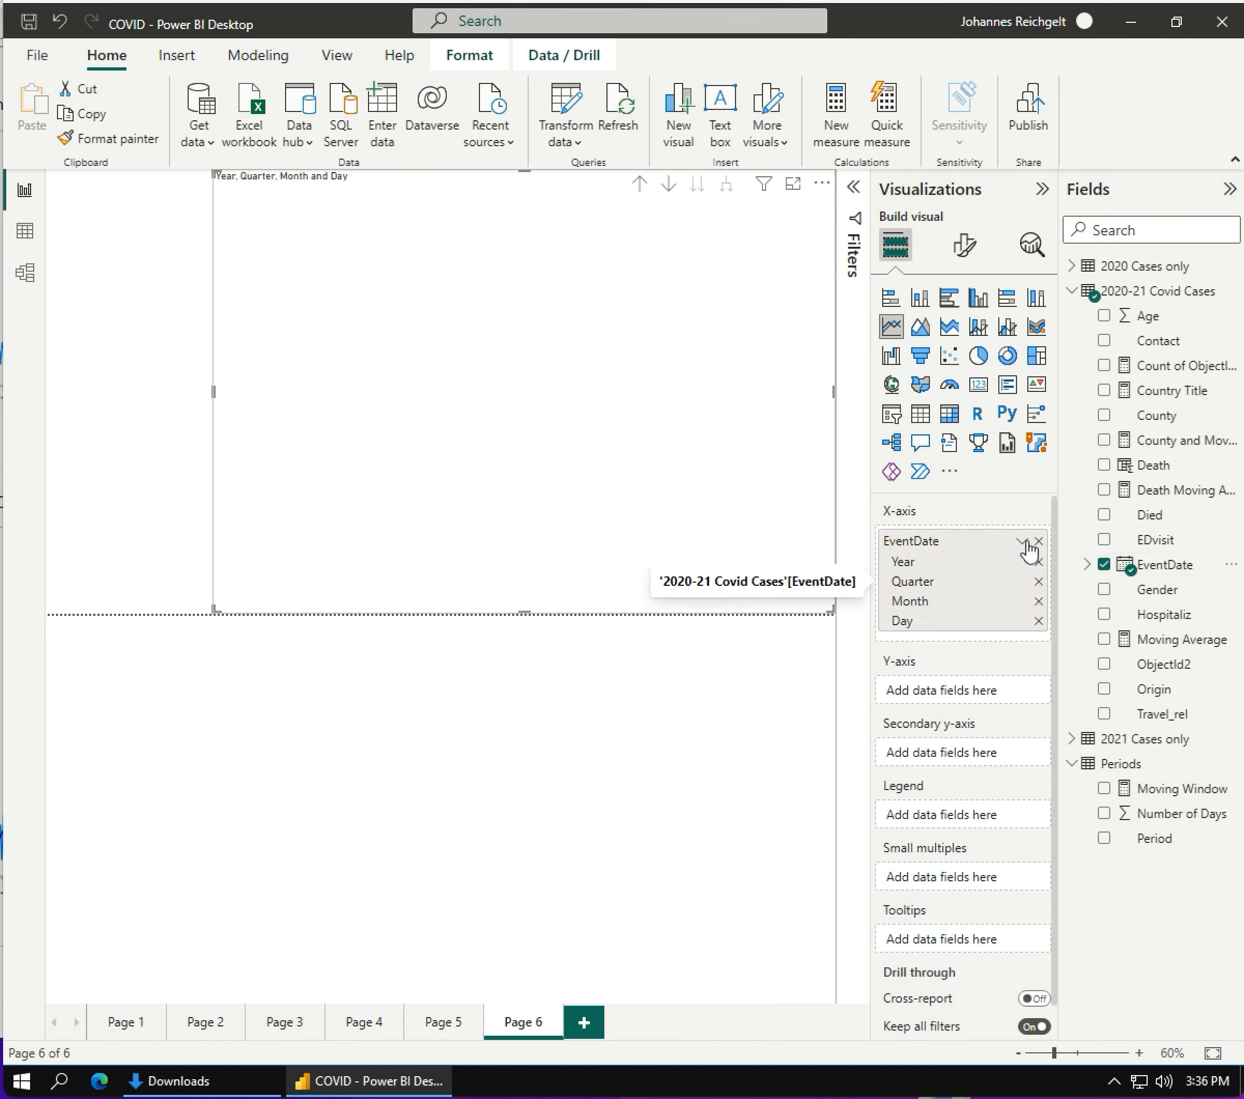
click(1023, 542)
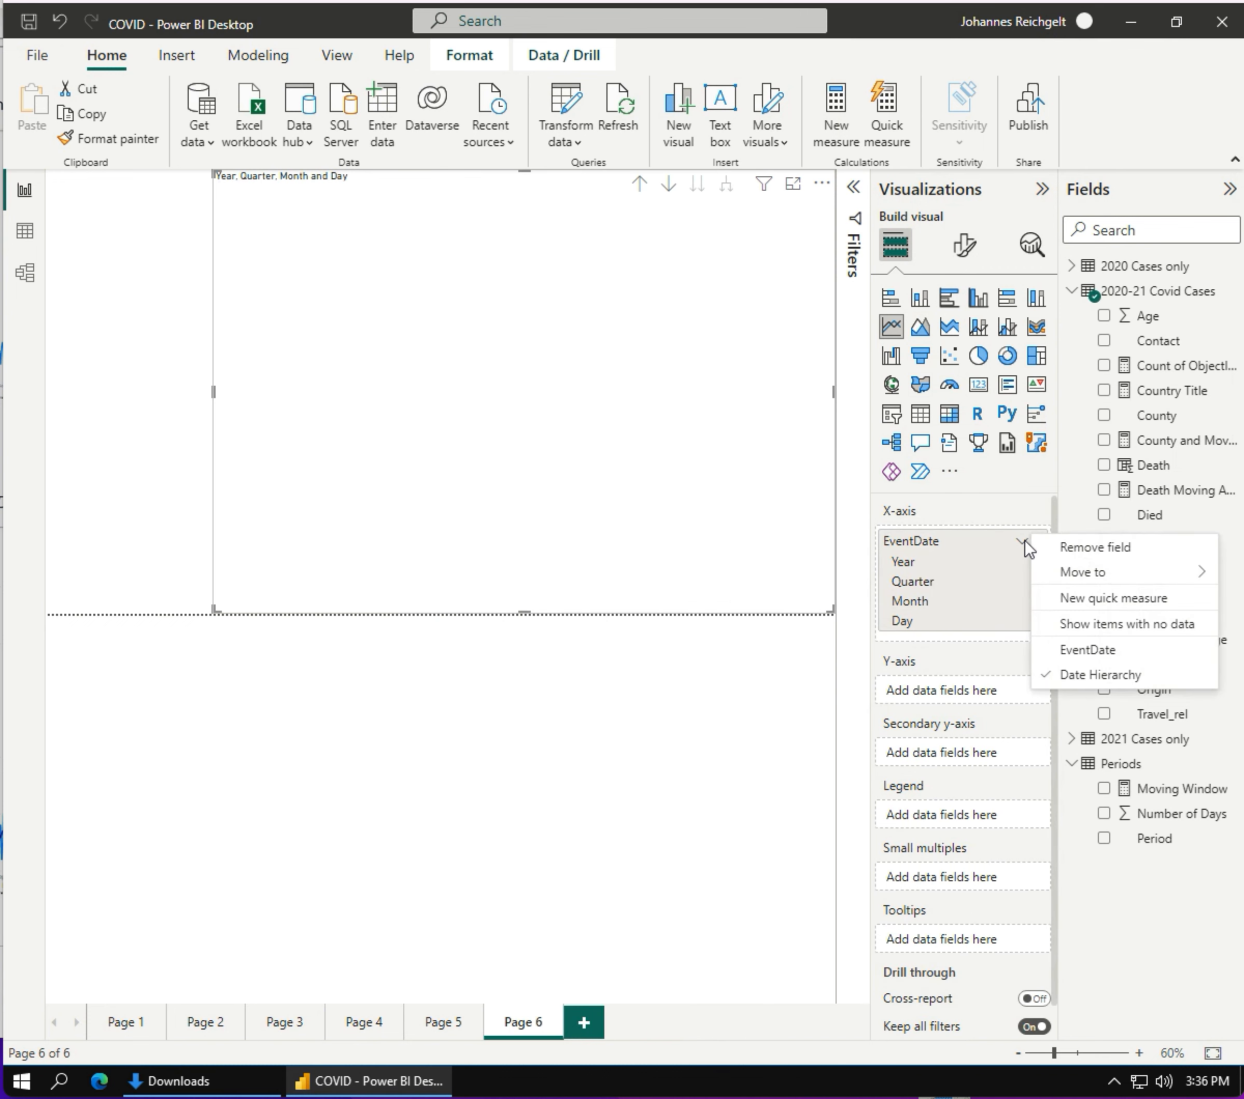
click(1095, 653)
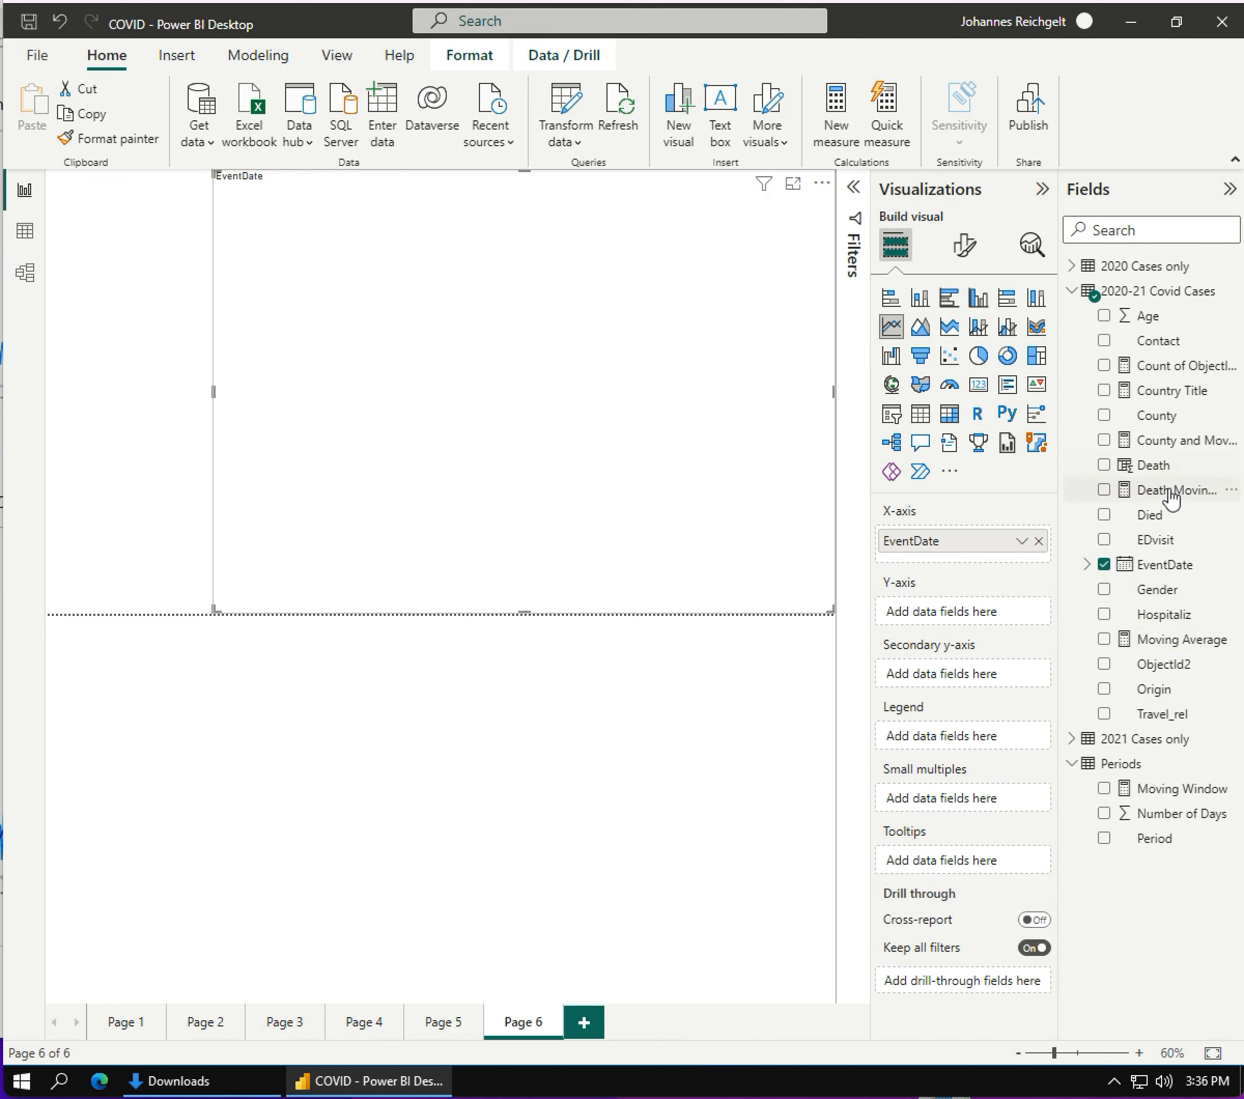
drag(1171, 498, 986, 611)
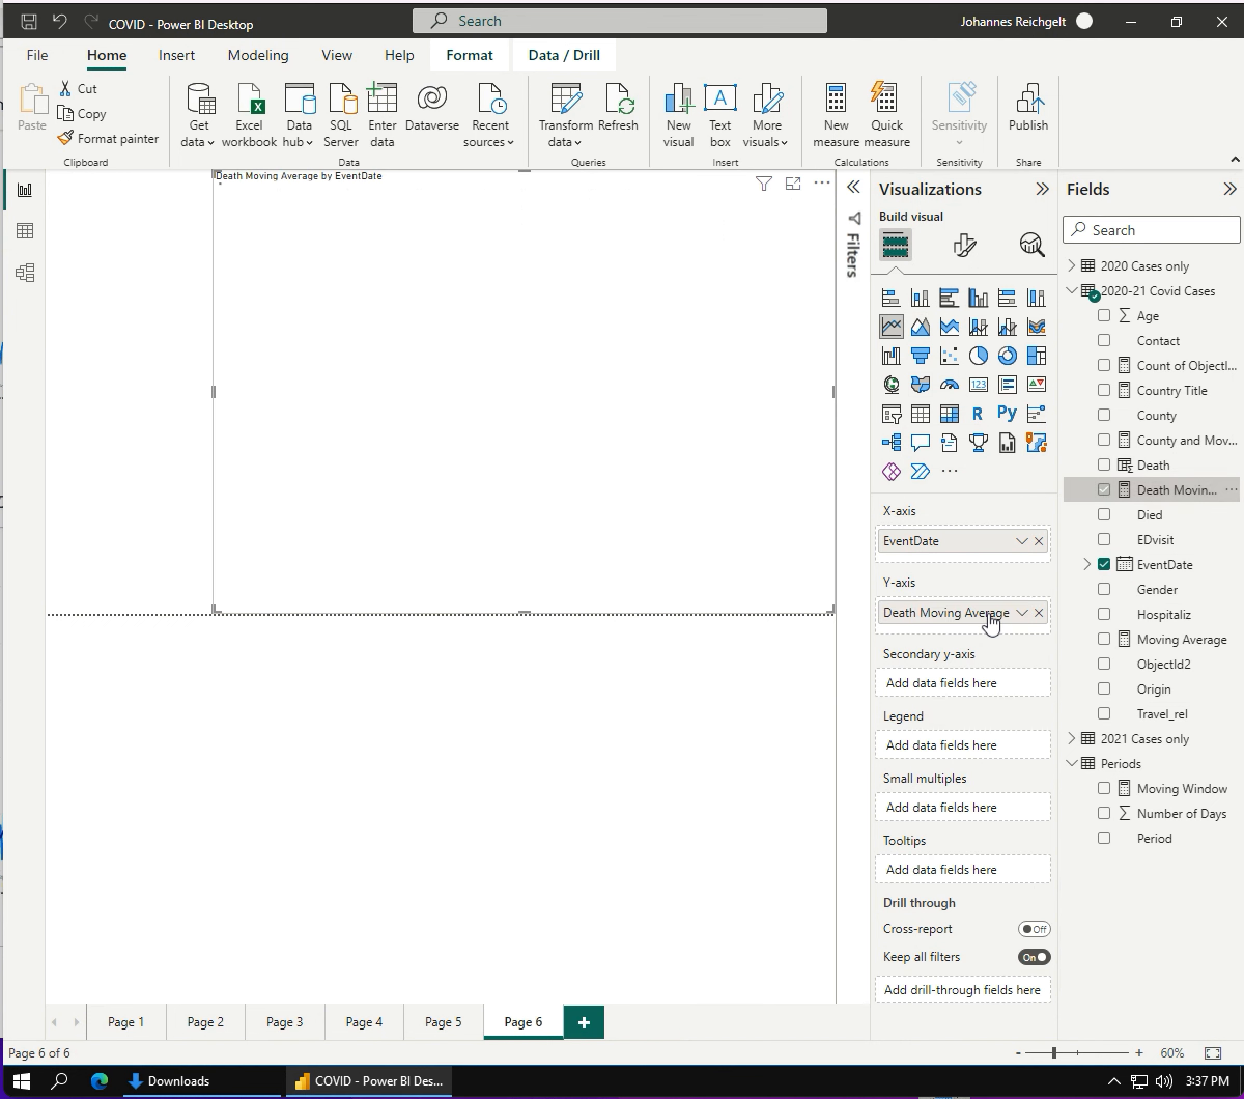
drag(1183, 644, 990, 682)
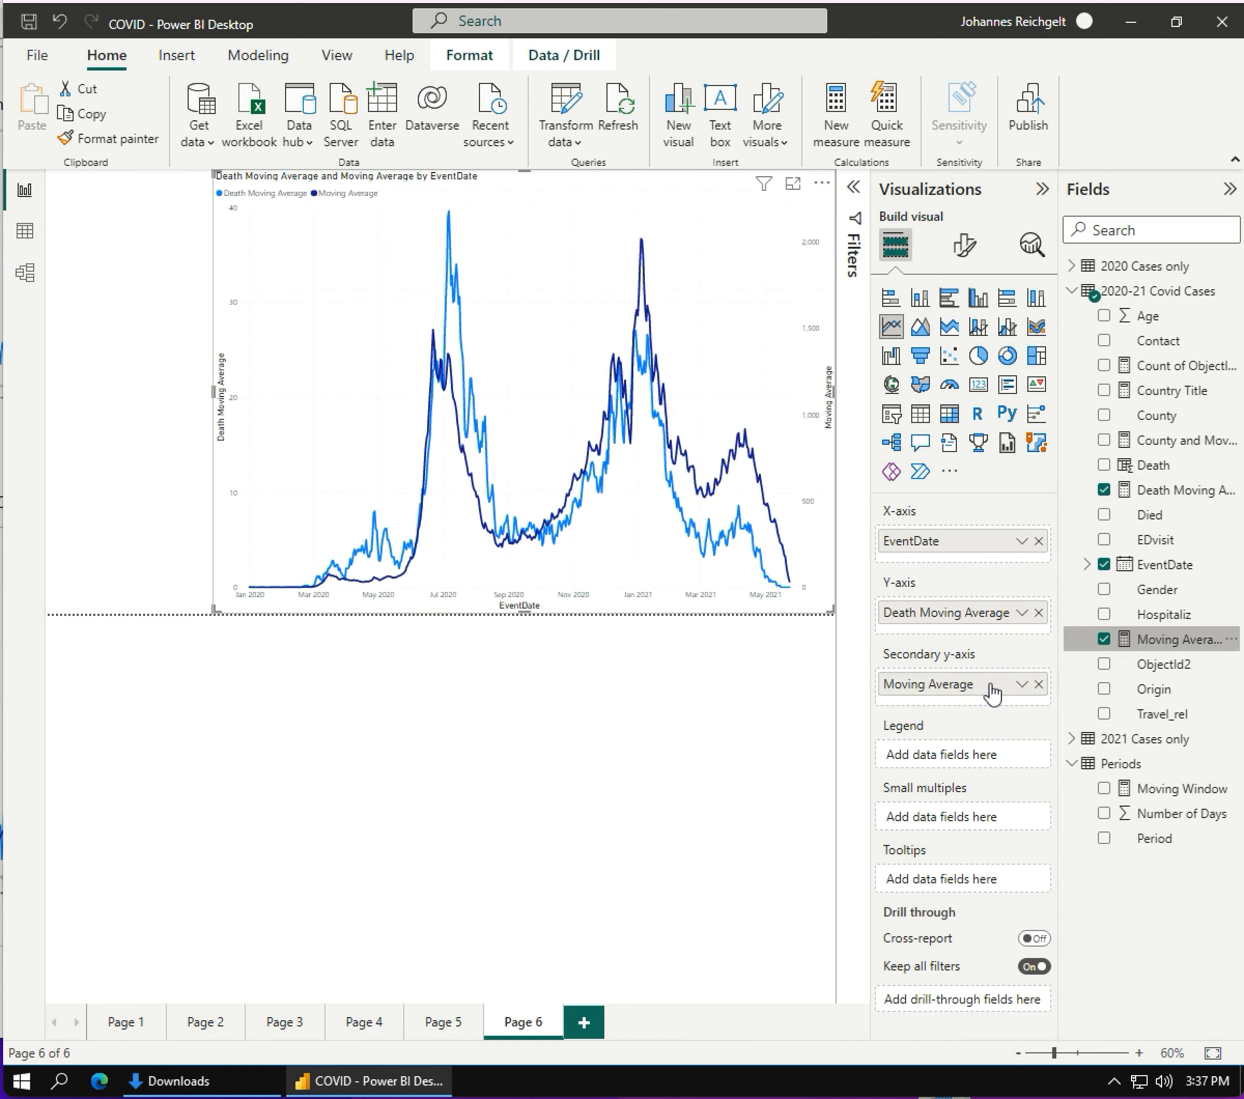
- Insert a slicer for the Period field of the Periods table and shrink it to fit in the free strip beside the line chart
click(122, 313)
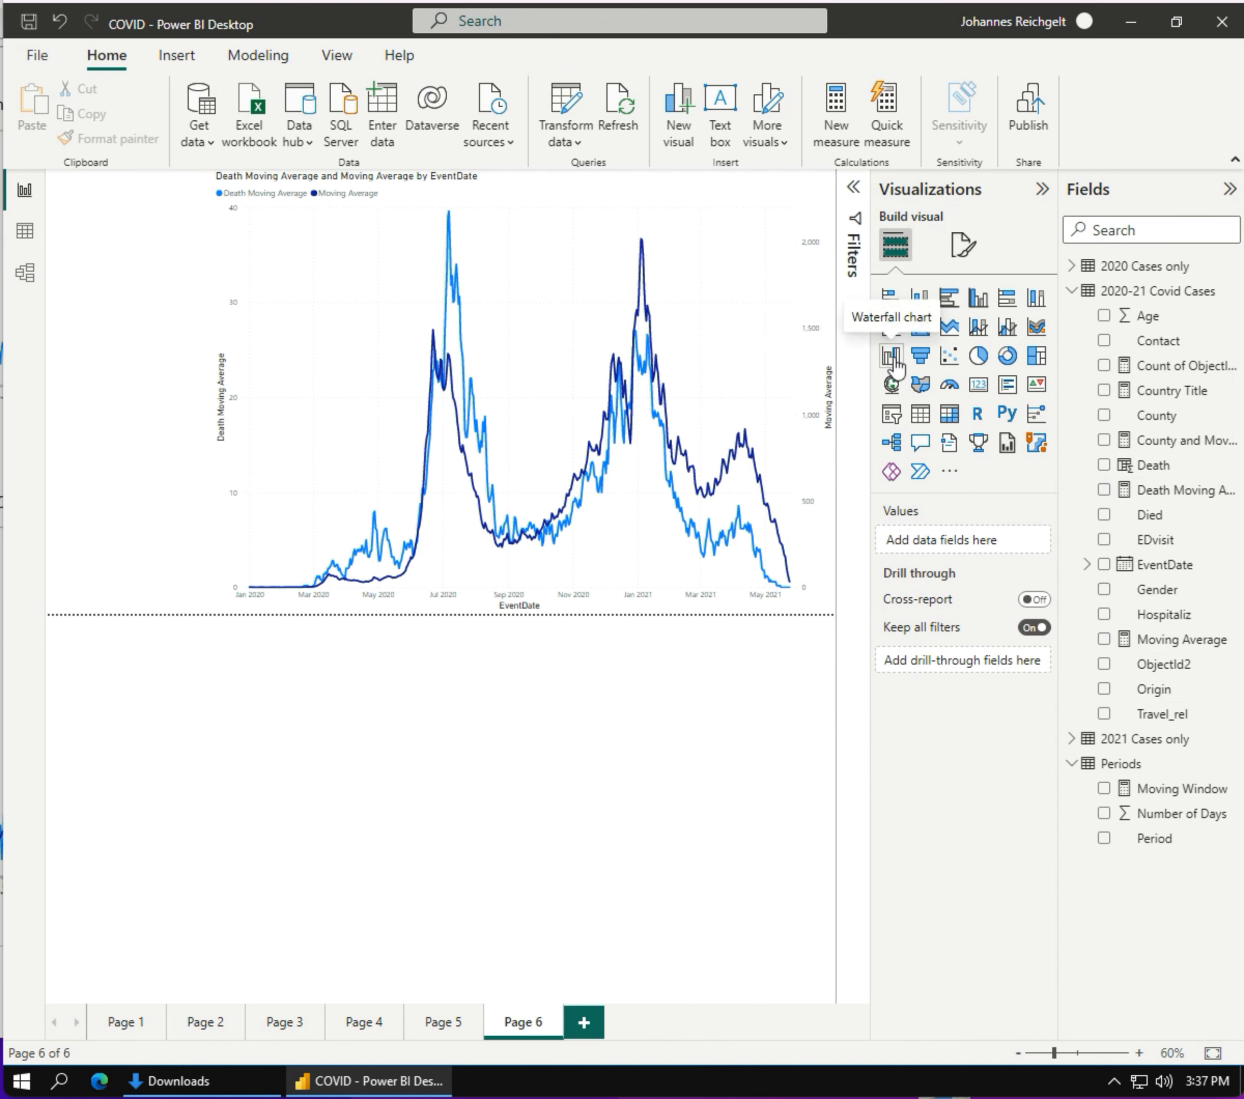
click(892, 414)
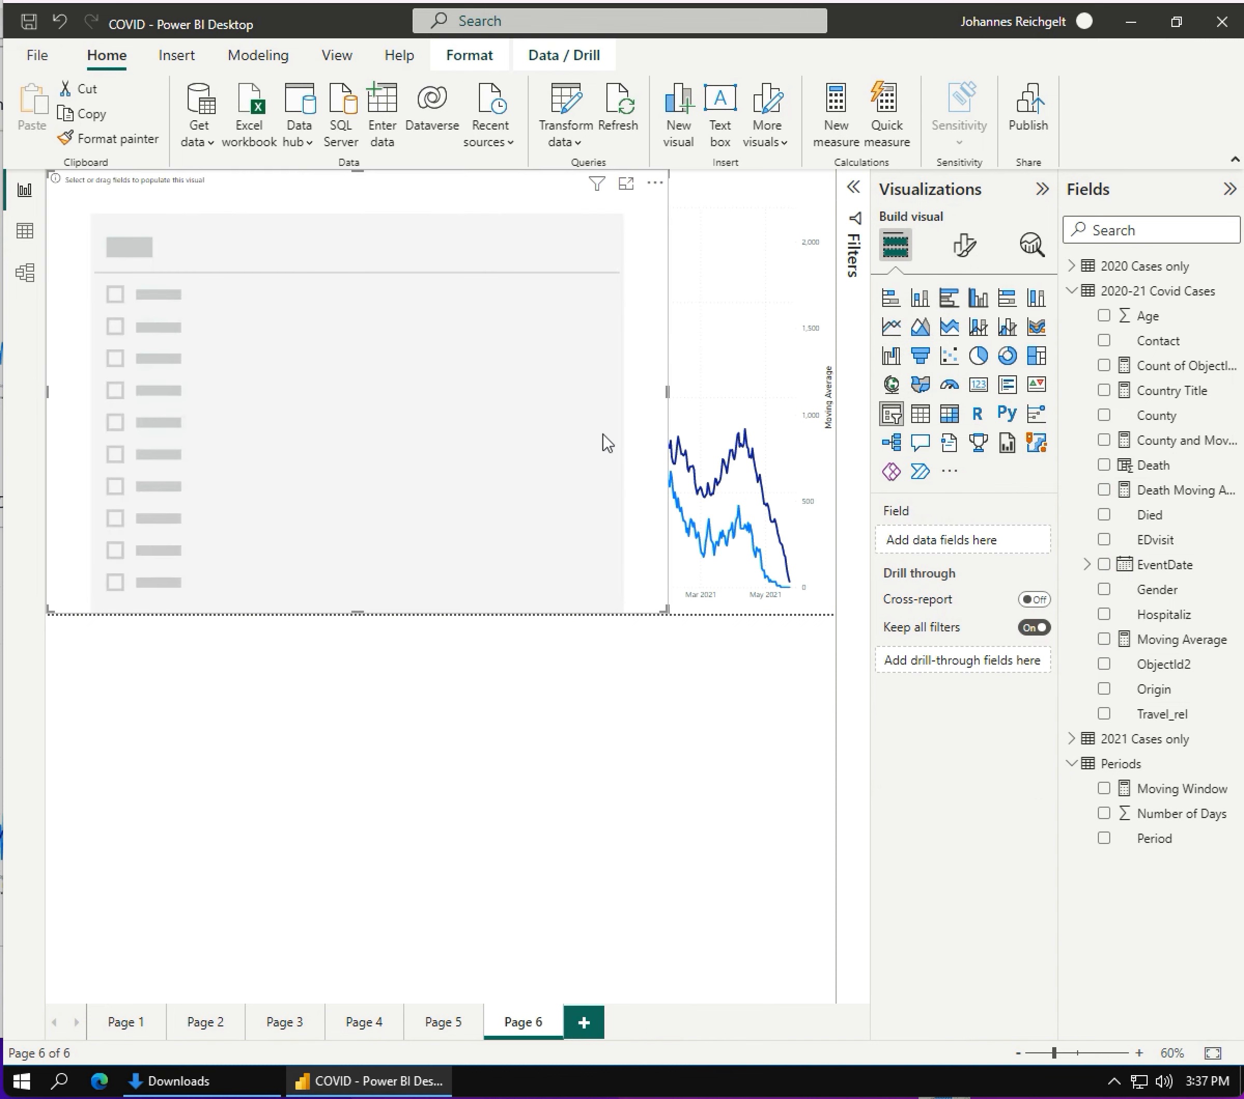
click(671, 398)
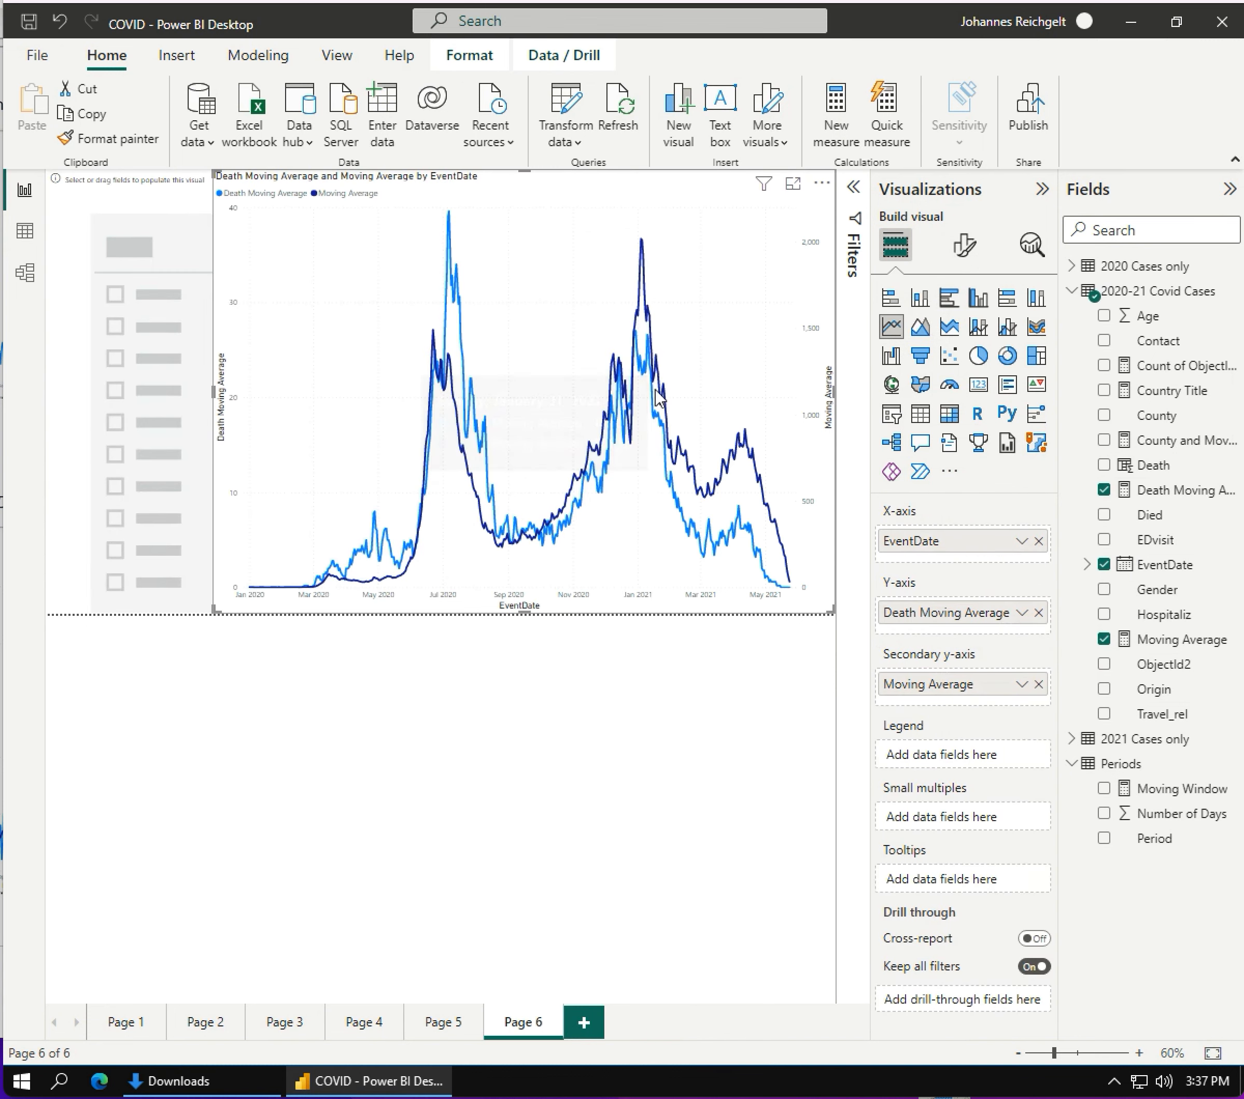
click(173, 321)
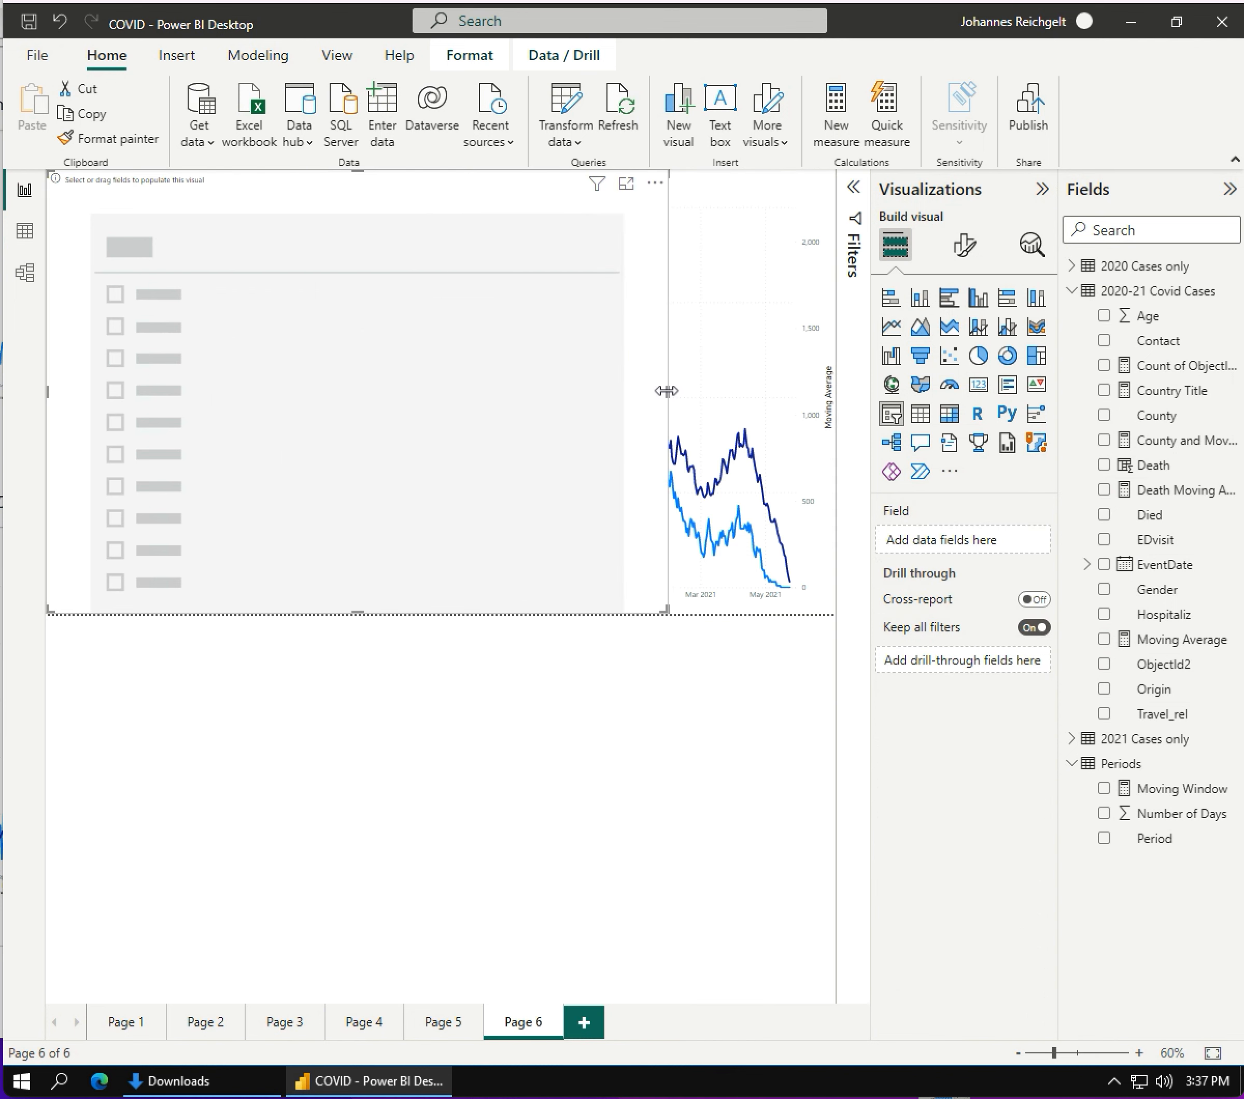
drag(665, 391, 297, 353)
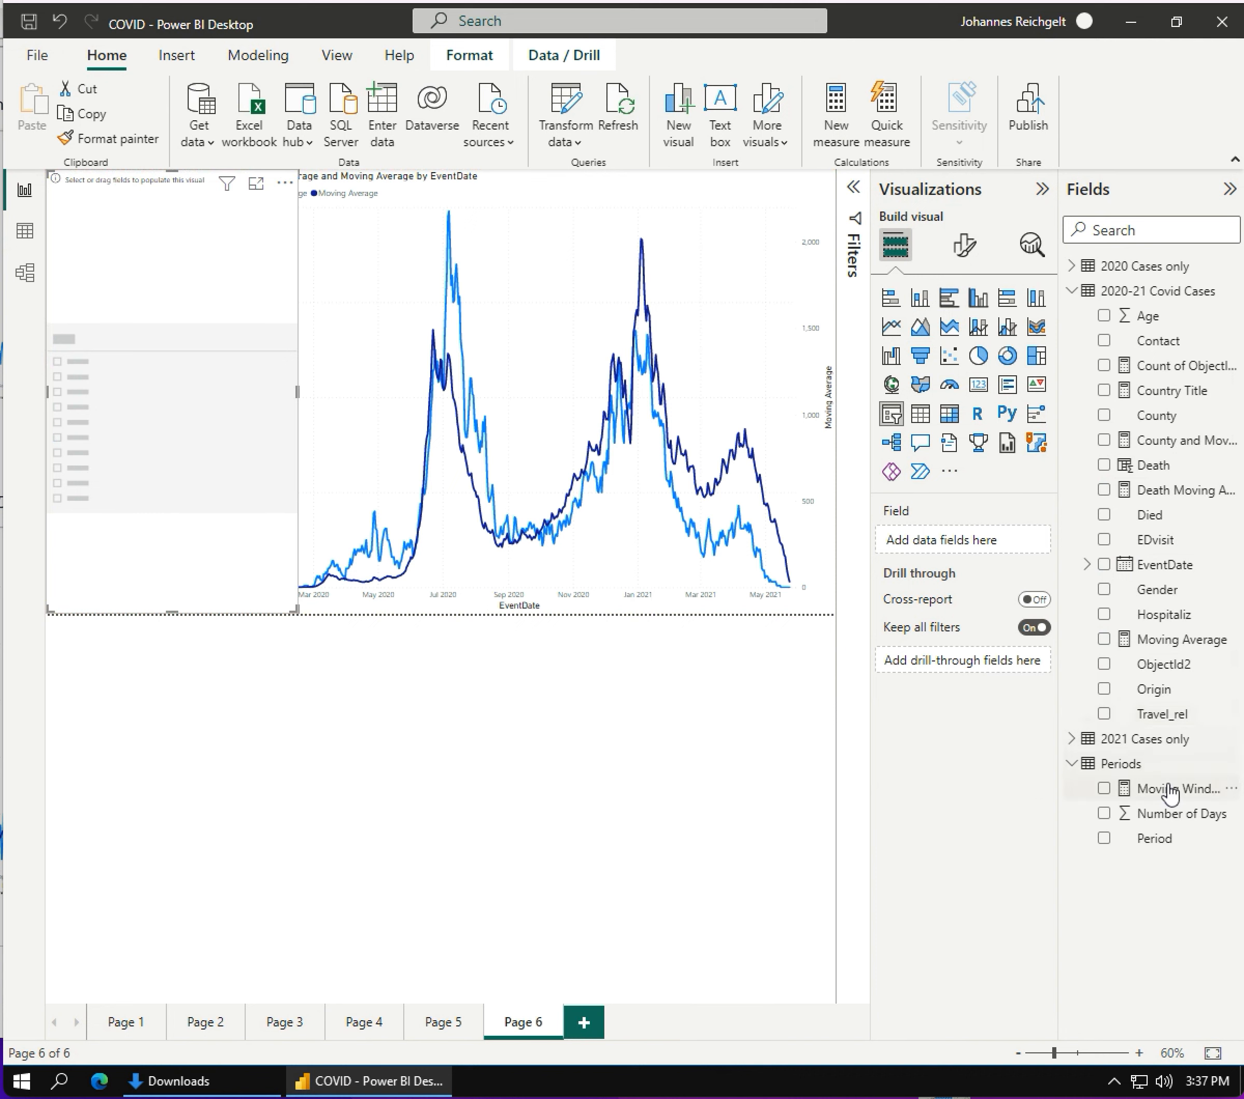
drag(1172, 794, 197, 442)
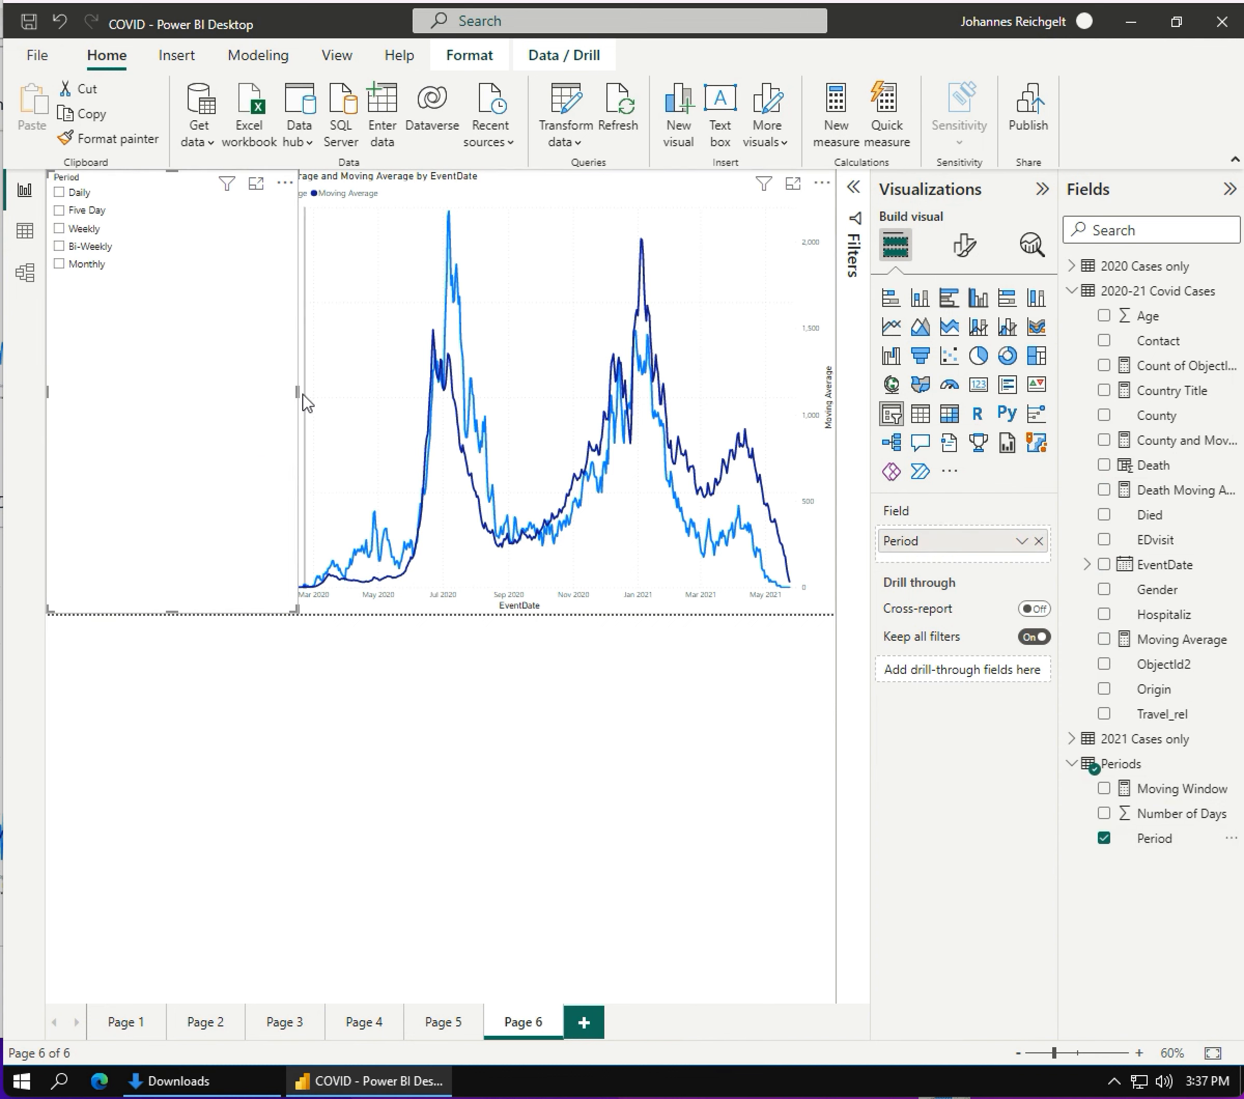
drag(299, 392, 194, 383)
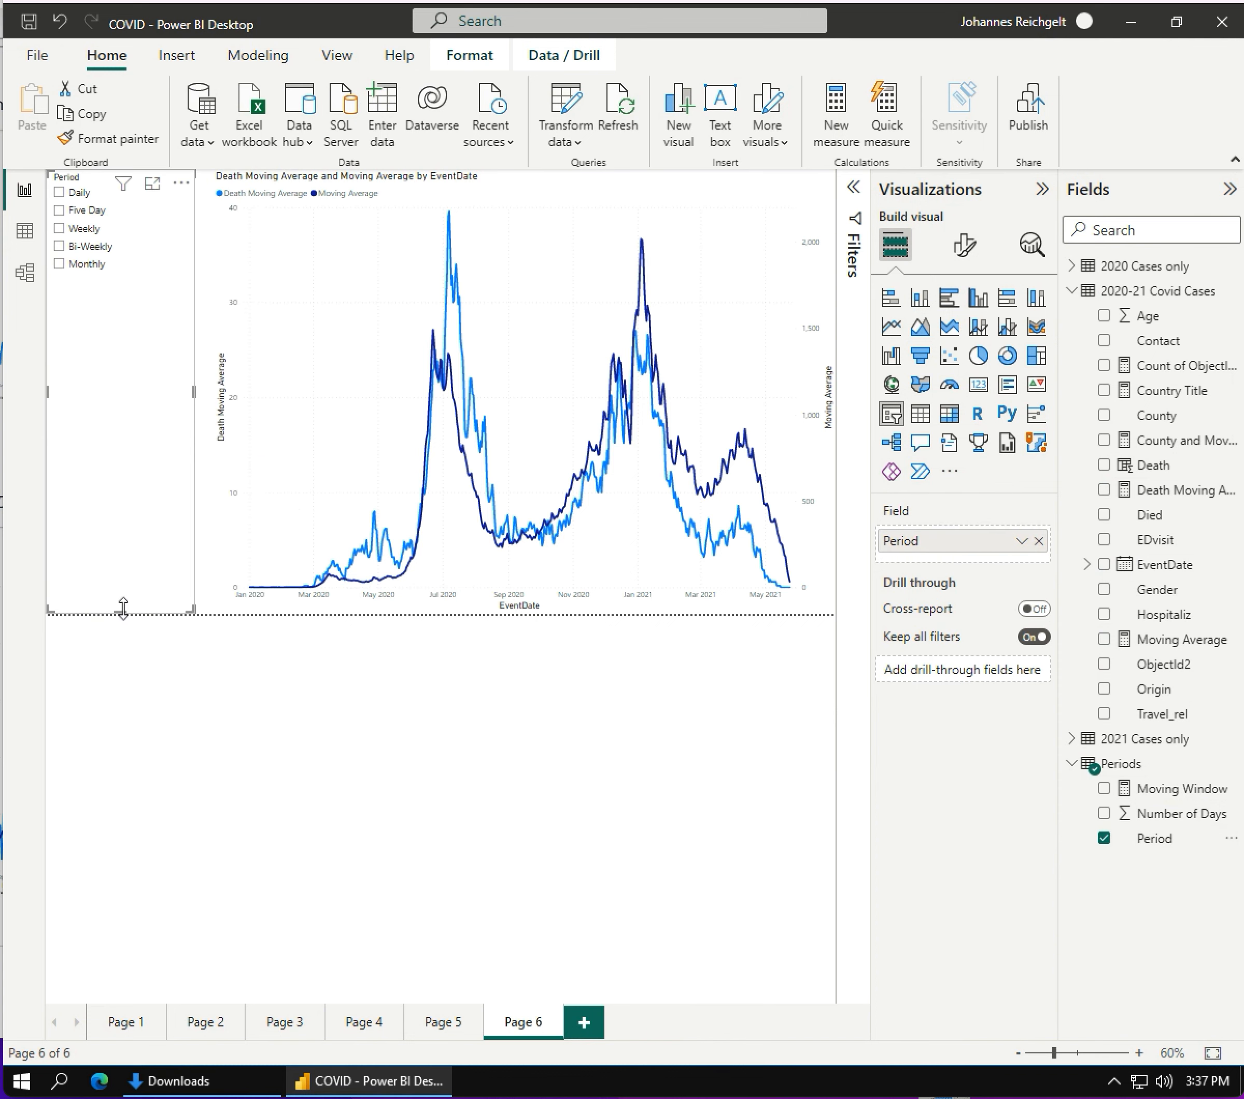
drag(121, 613, 129, 318)
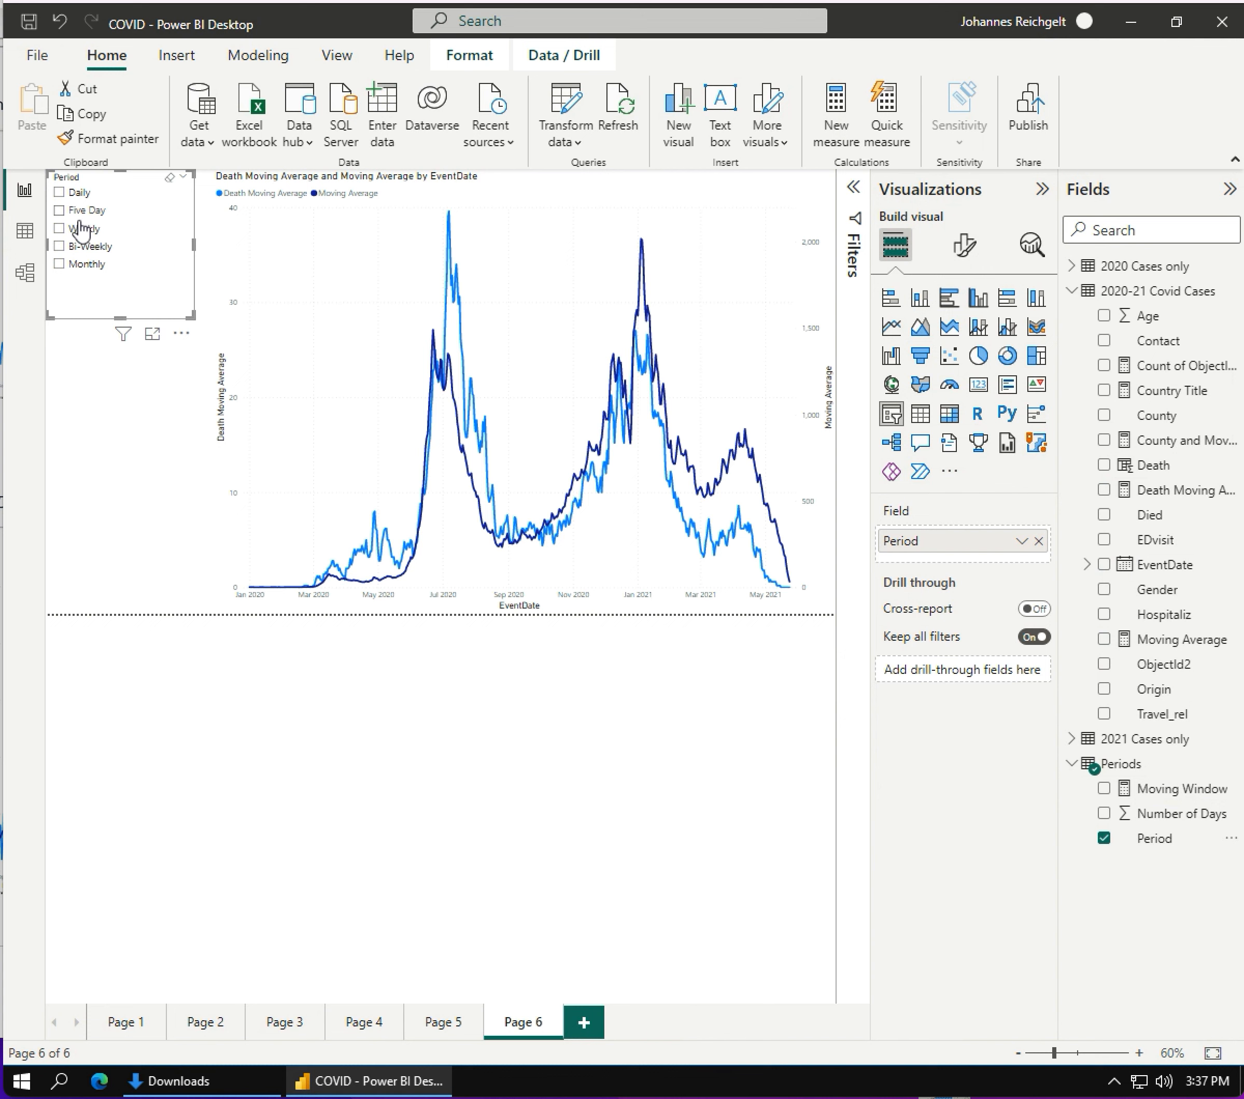
- Compare both moving averages with the Period slicer set to Daily, Monthly and Bi-Weekly, finishing on Daily
click(60, 193)
click(60, 264)
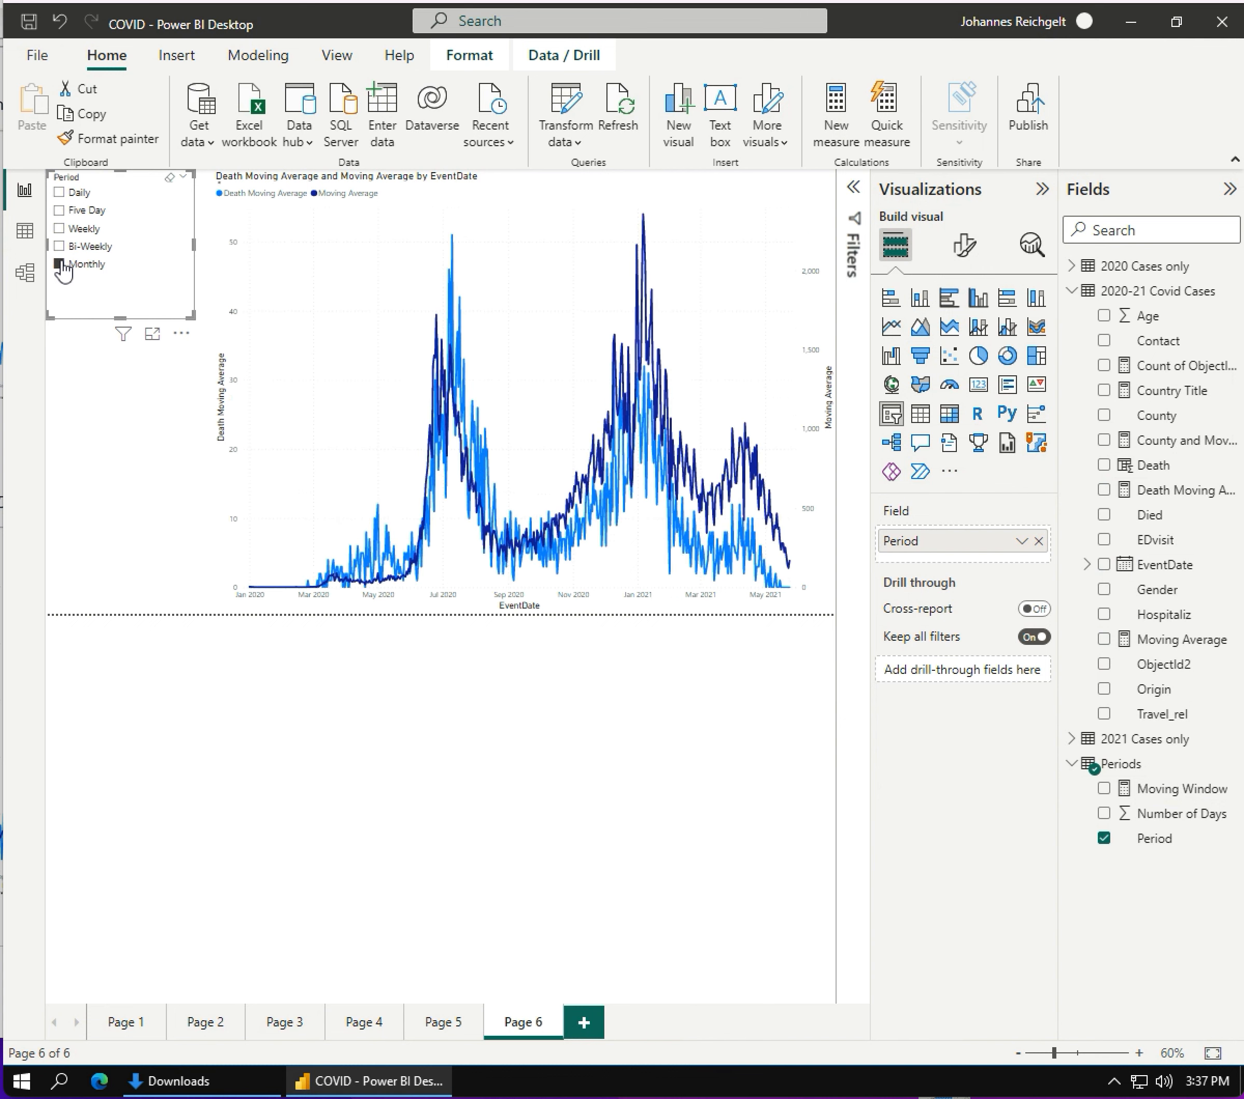
click(60, 245)
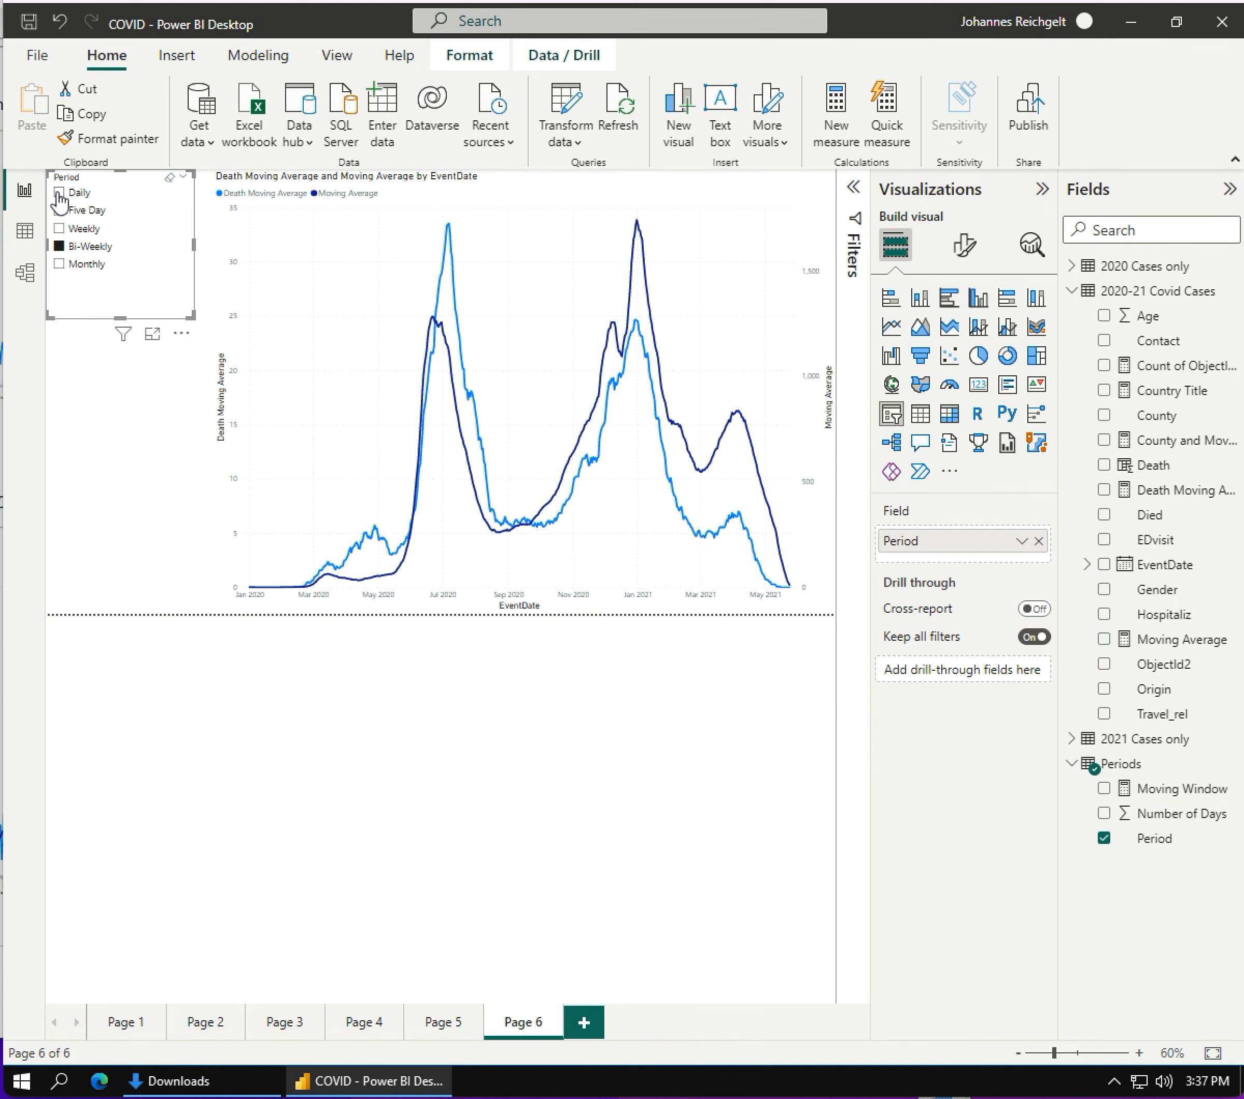
click(60, 194)
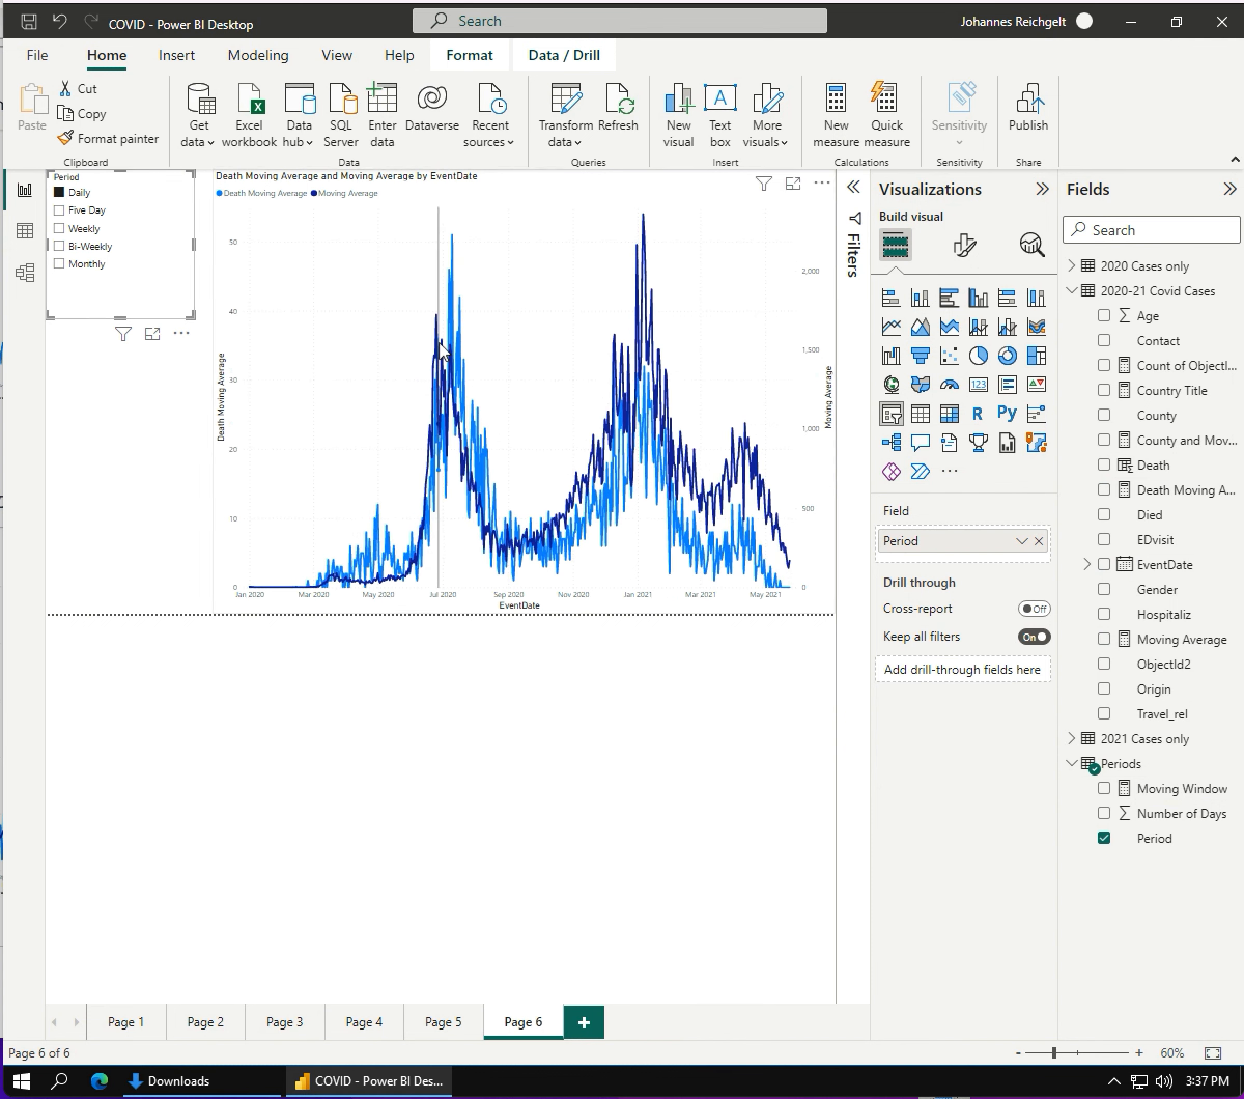
mouse_move(443, 351)
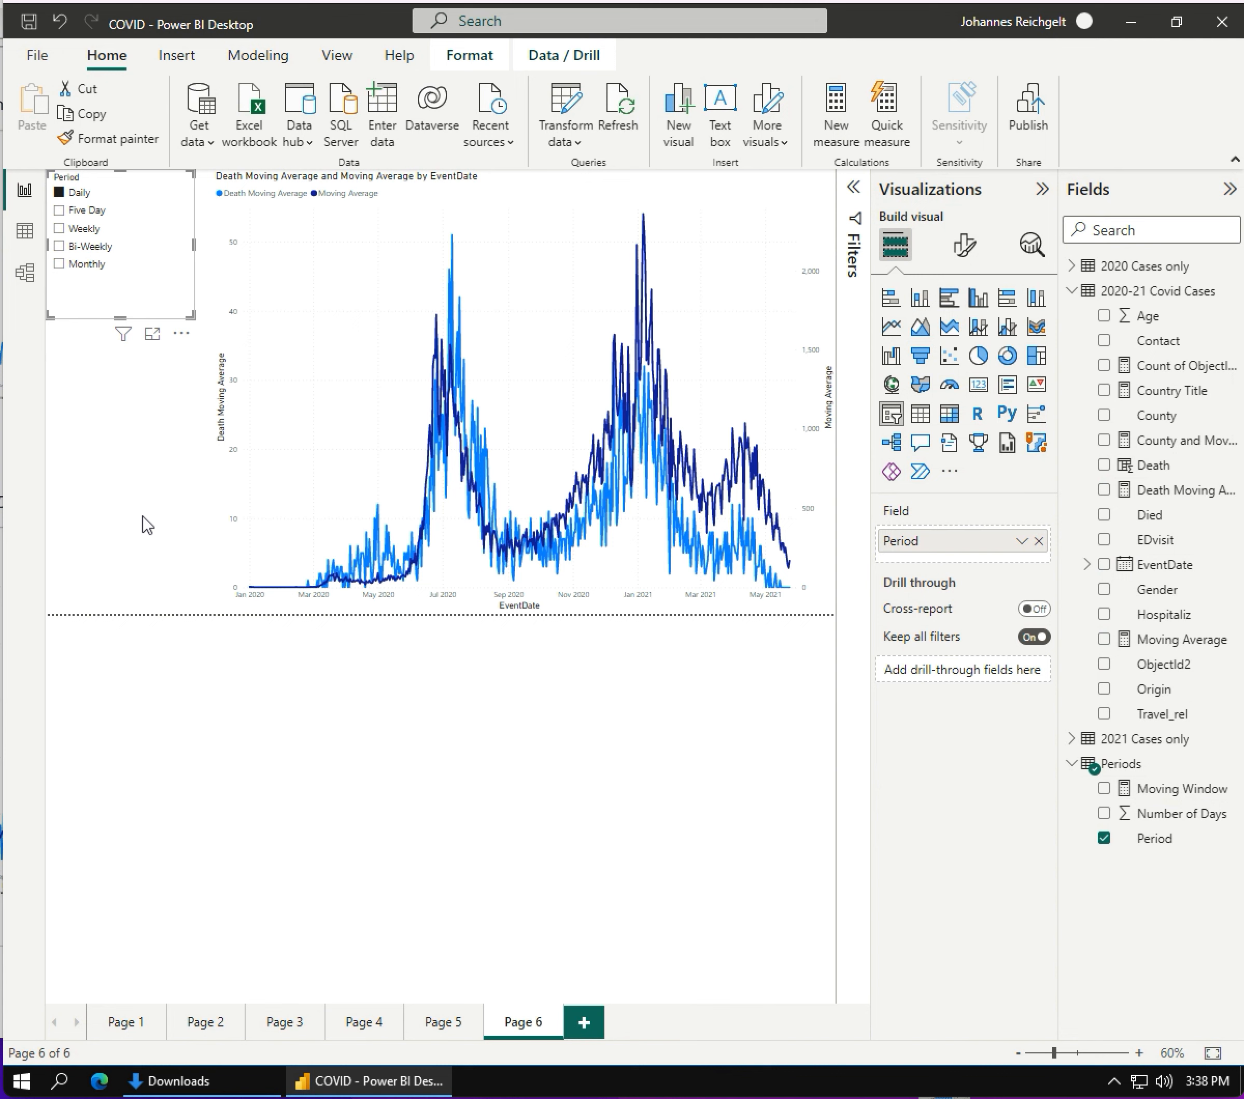
- Add another report page and place a compact Period slicer in its upper corner
click(584, 1023)
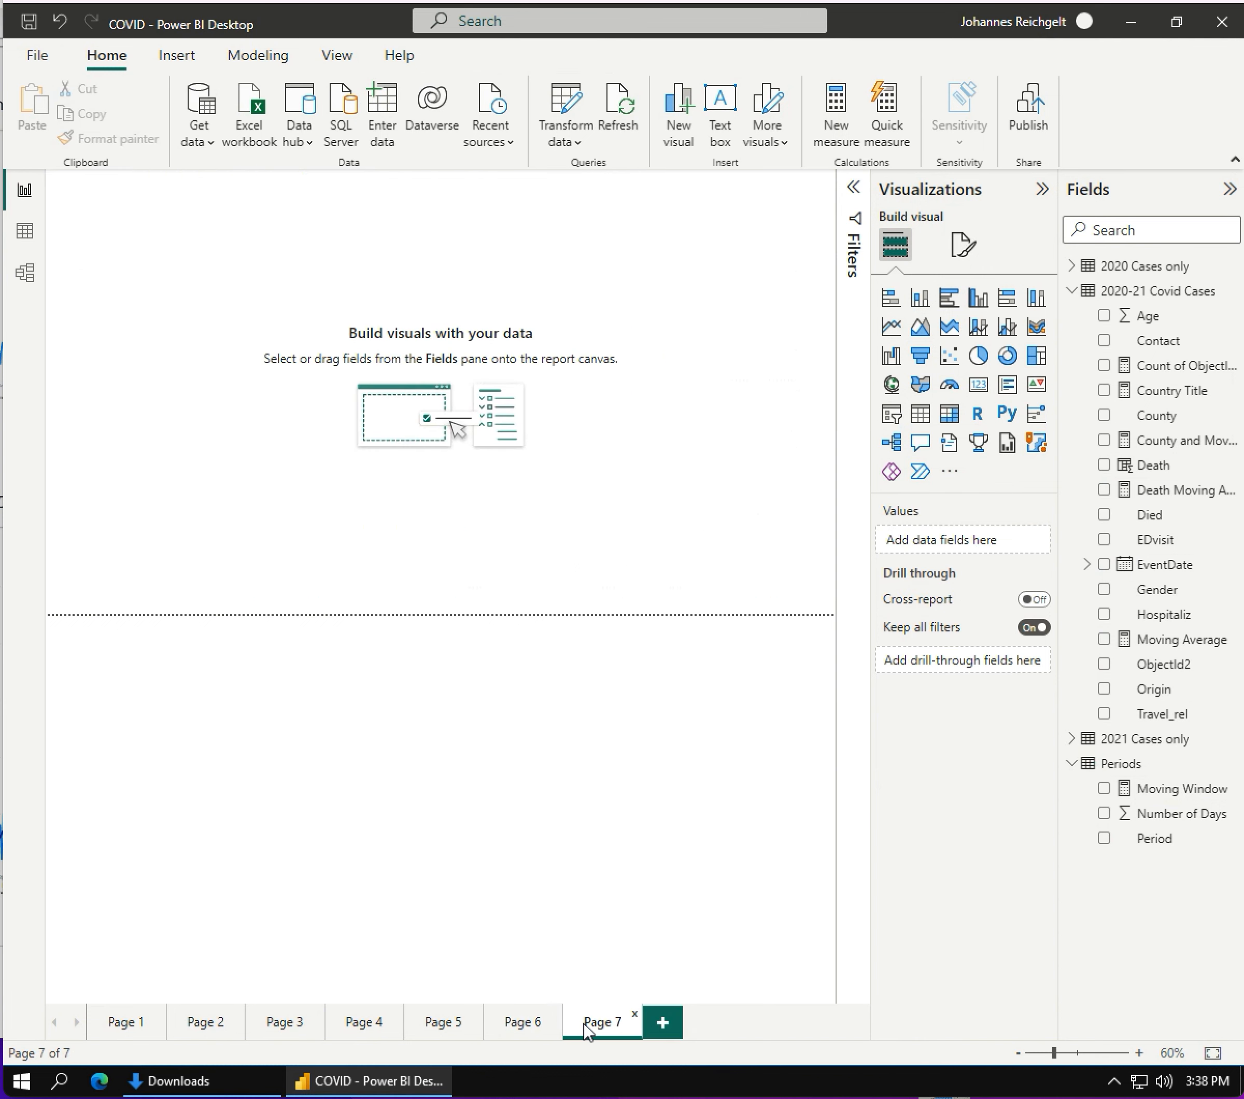
click(893, 416)
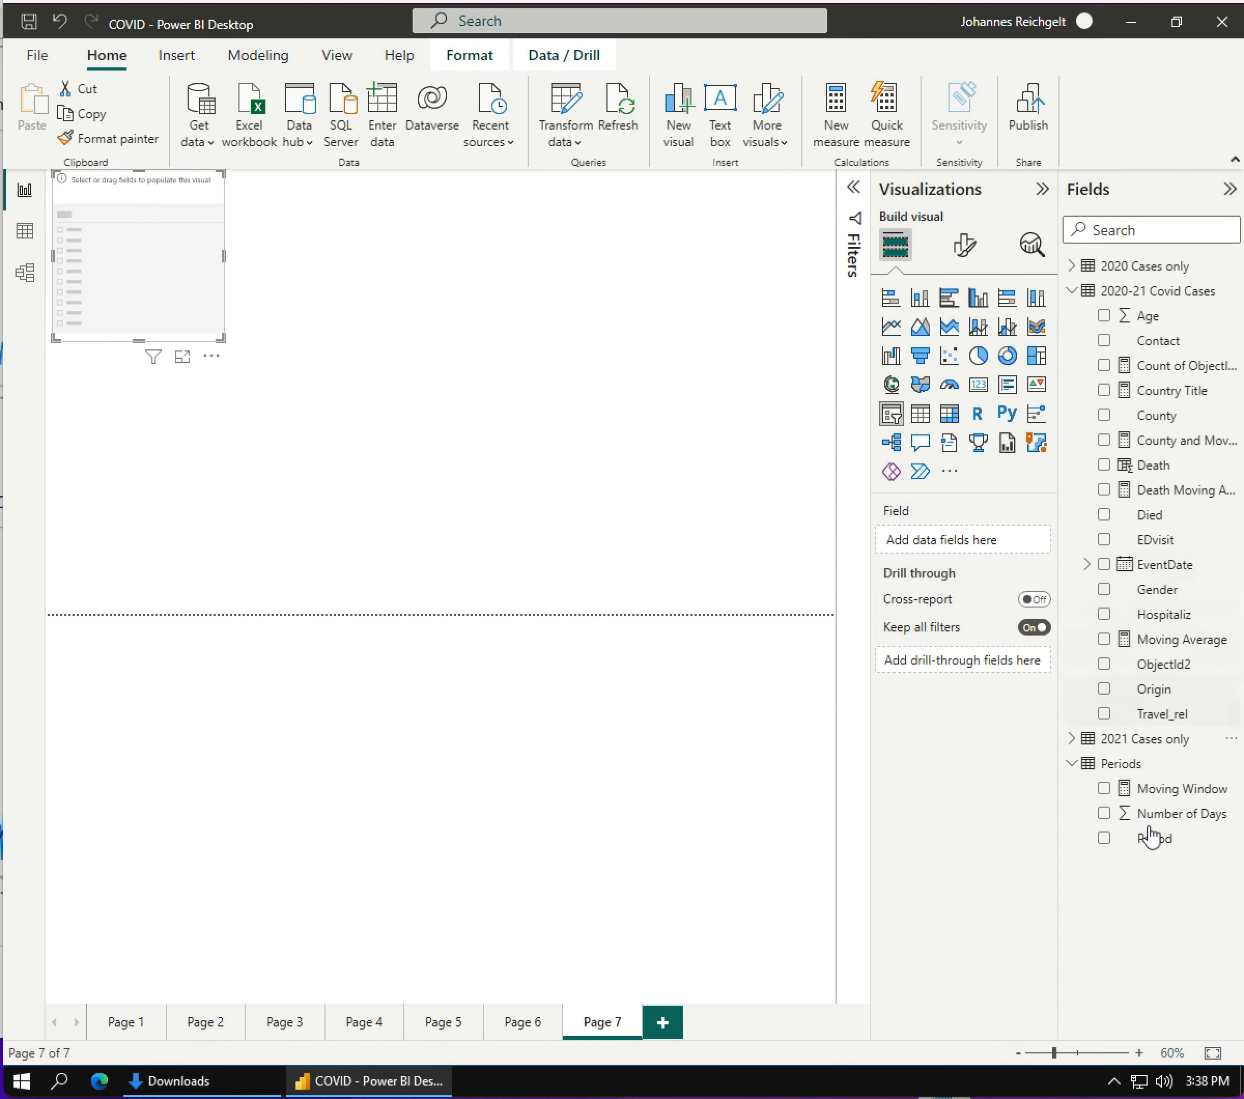
drag(1152, 845, 147, 285)
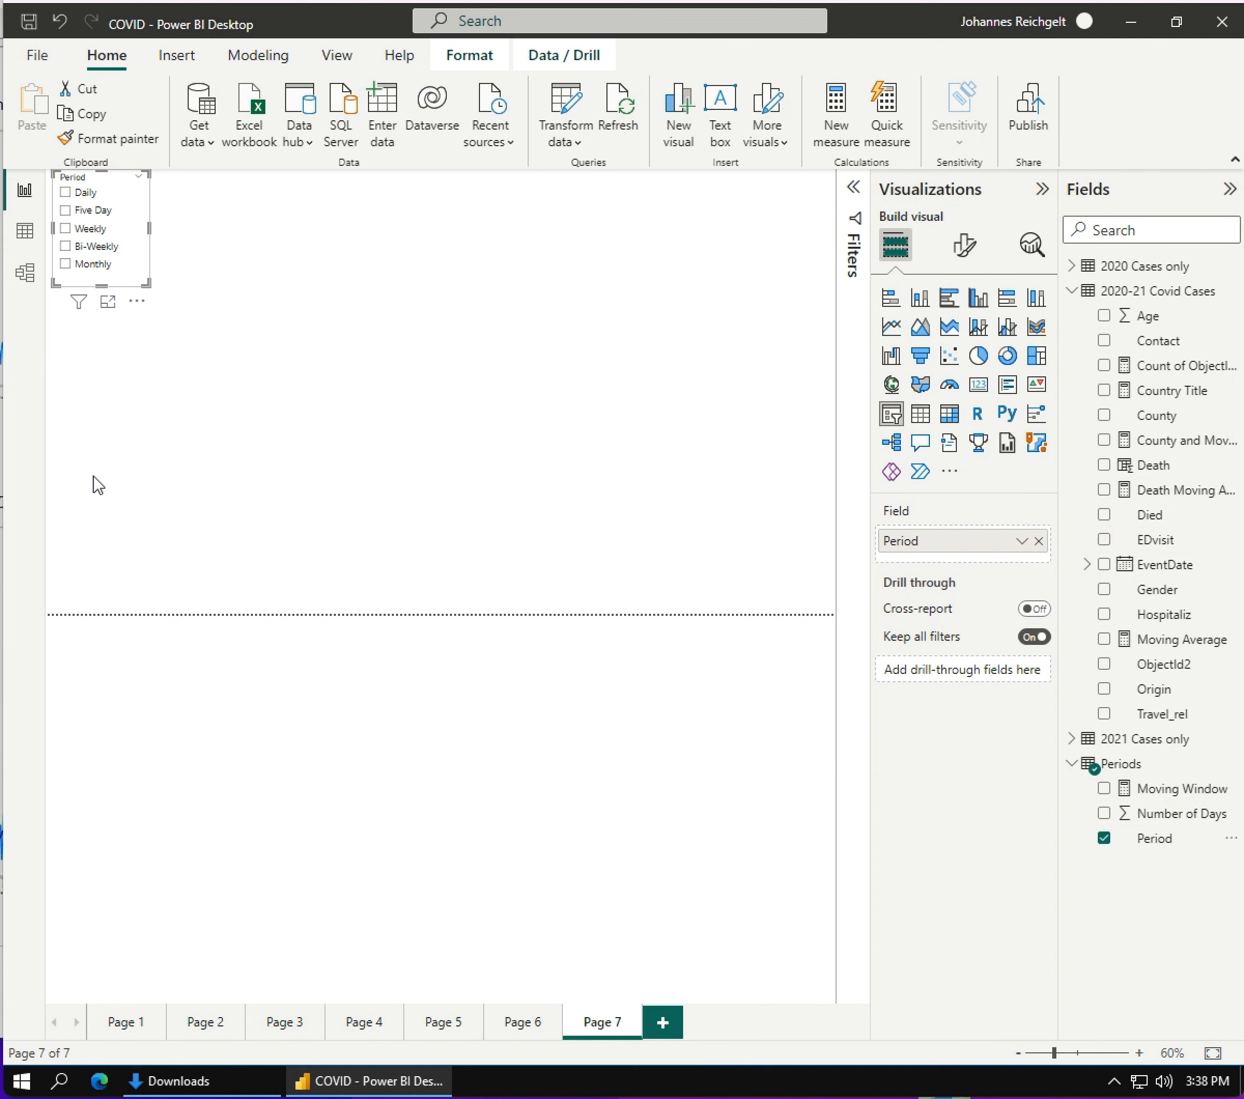
- Start a manually entered table and name its first column Measure to Display
click(384, 112)
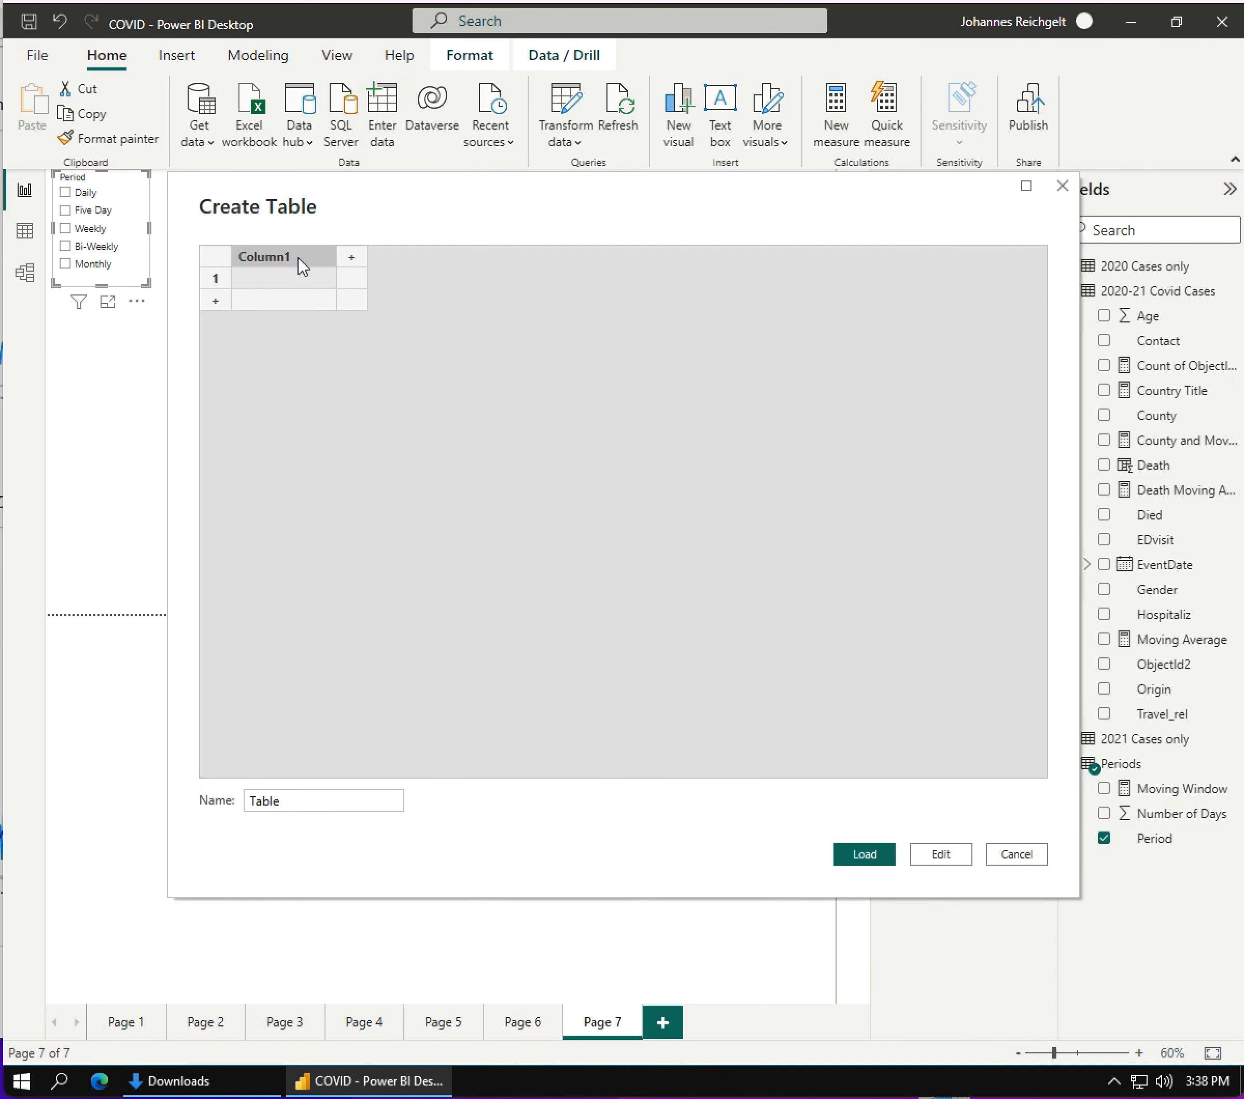
double_click(303, 265)
text(Measu)
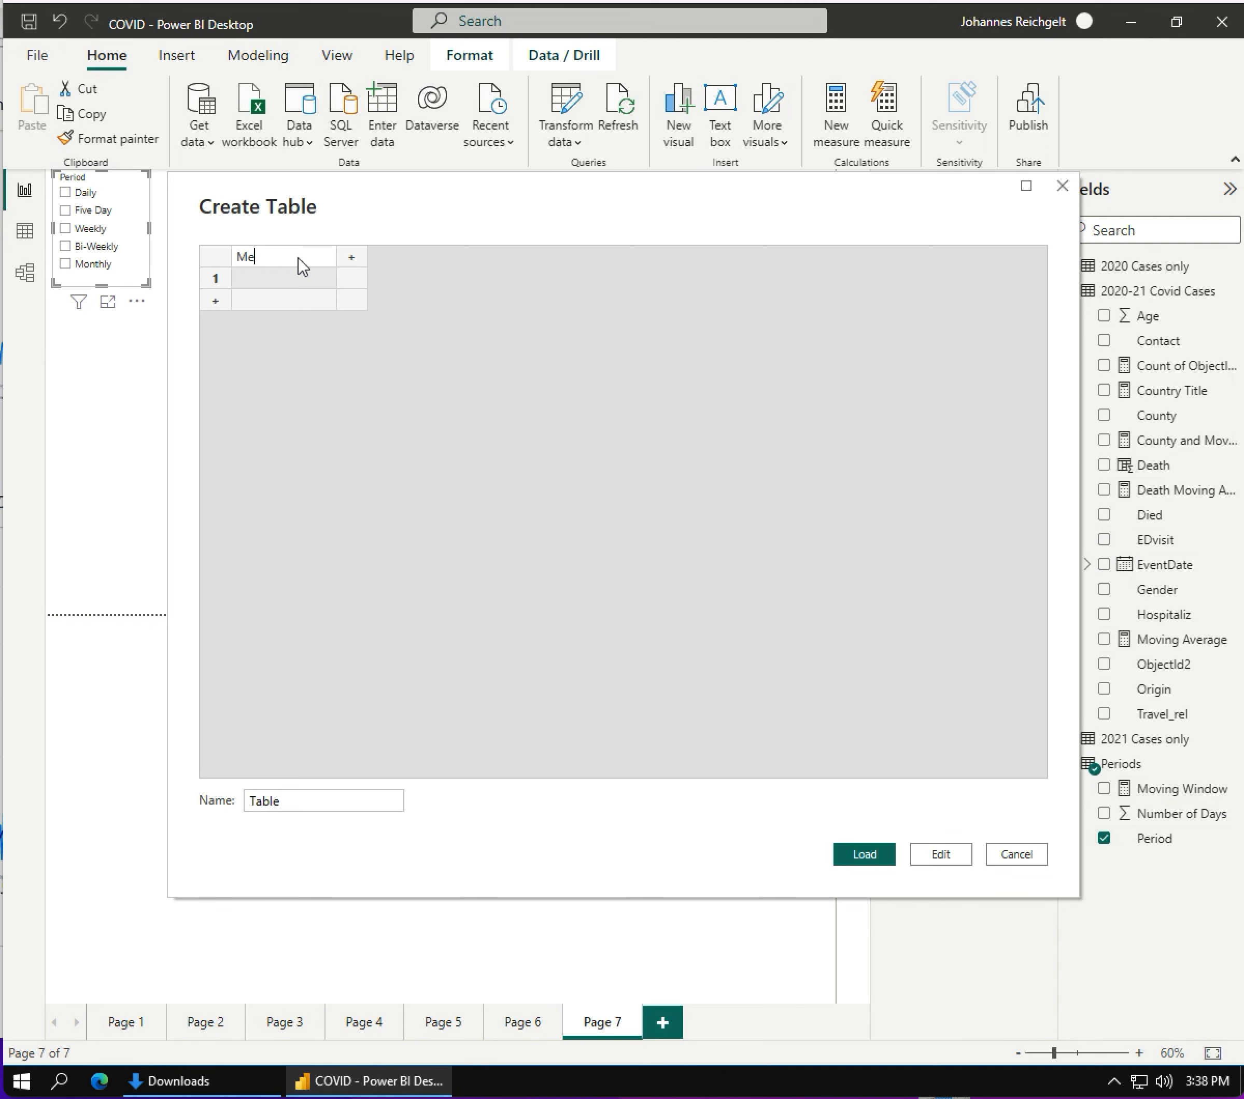
key(BackSpace)
text(ure to D)
text(isplay)
- Enter Deaths and Cases as the two rows of the Measure to Display column
click(291, 286)
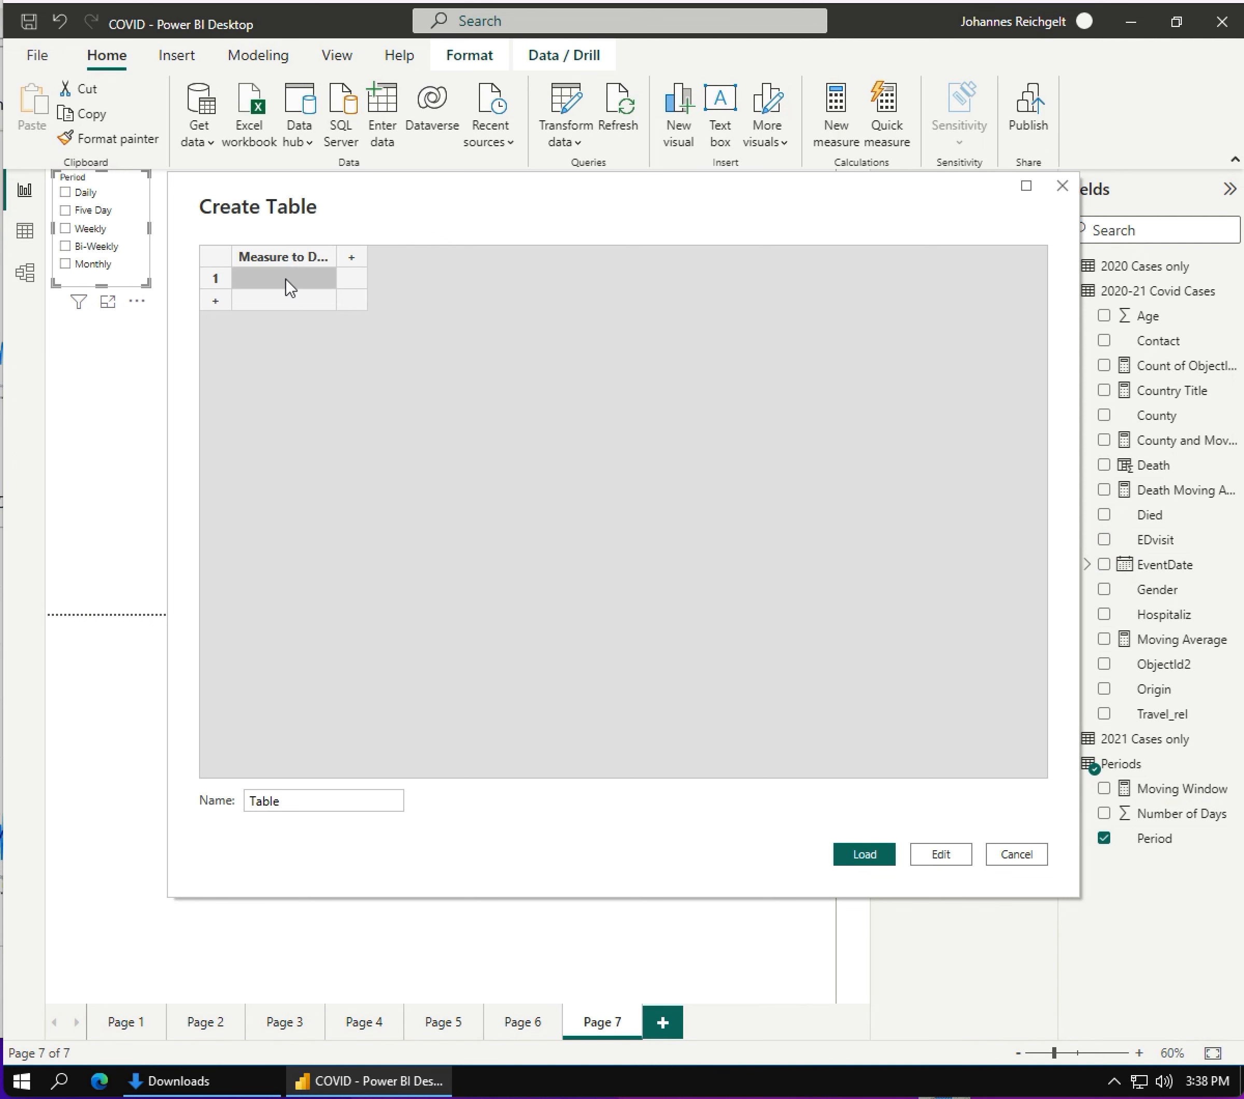
text(Deaths)
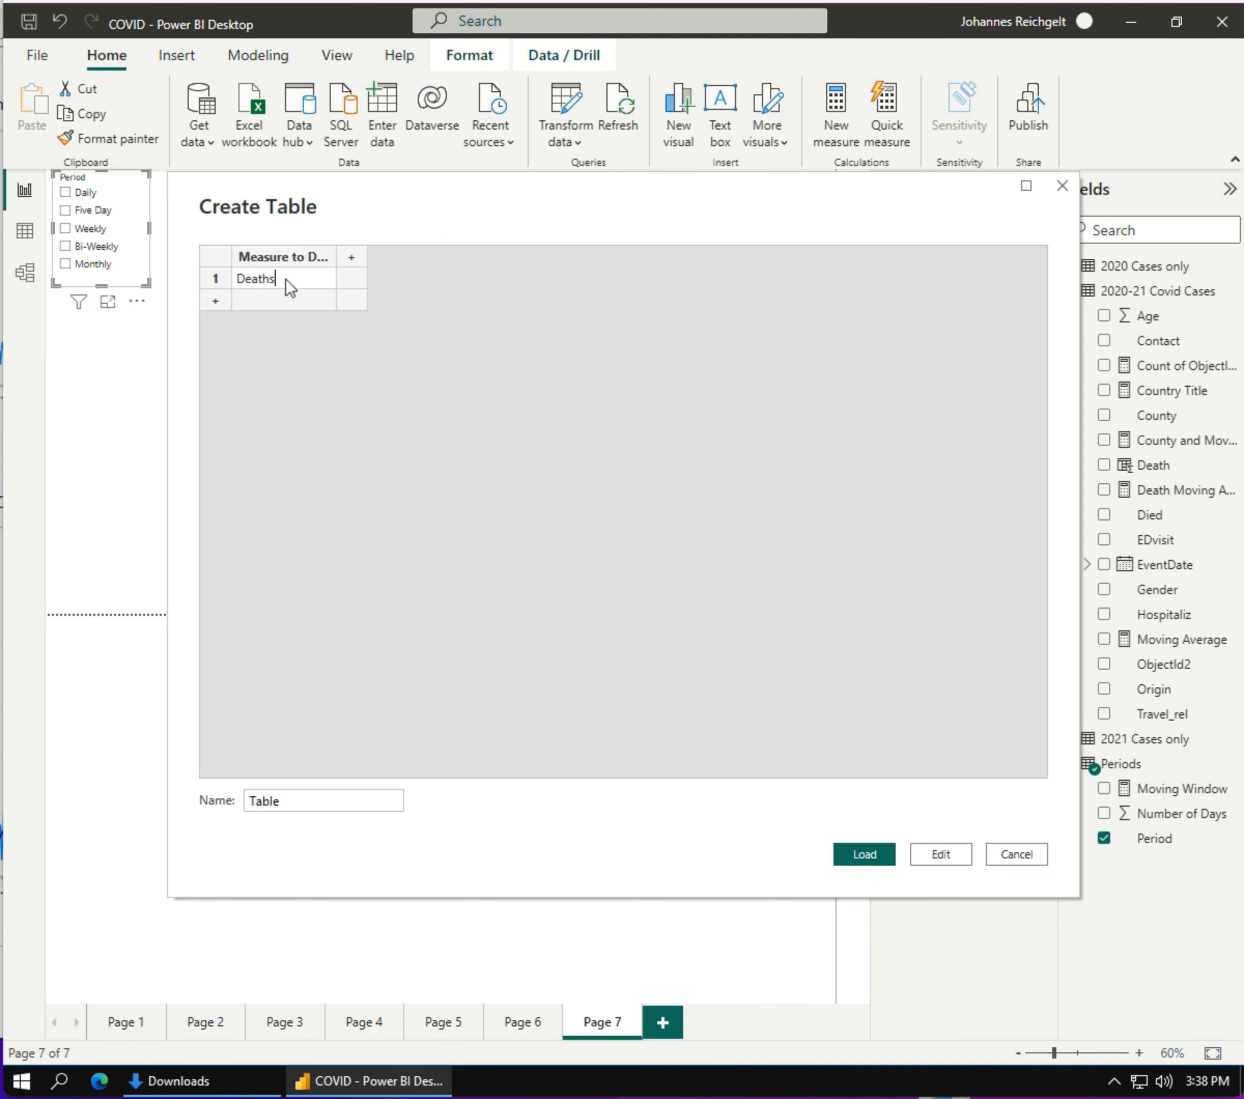
click(257, 304)
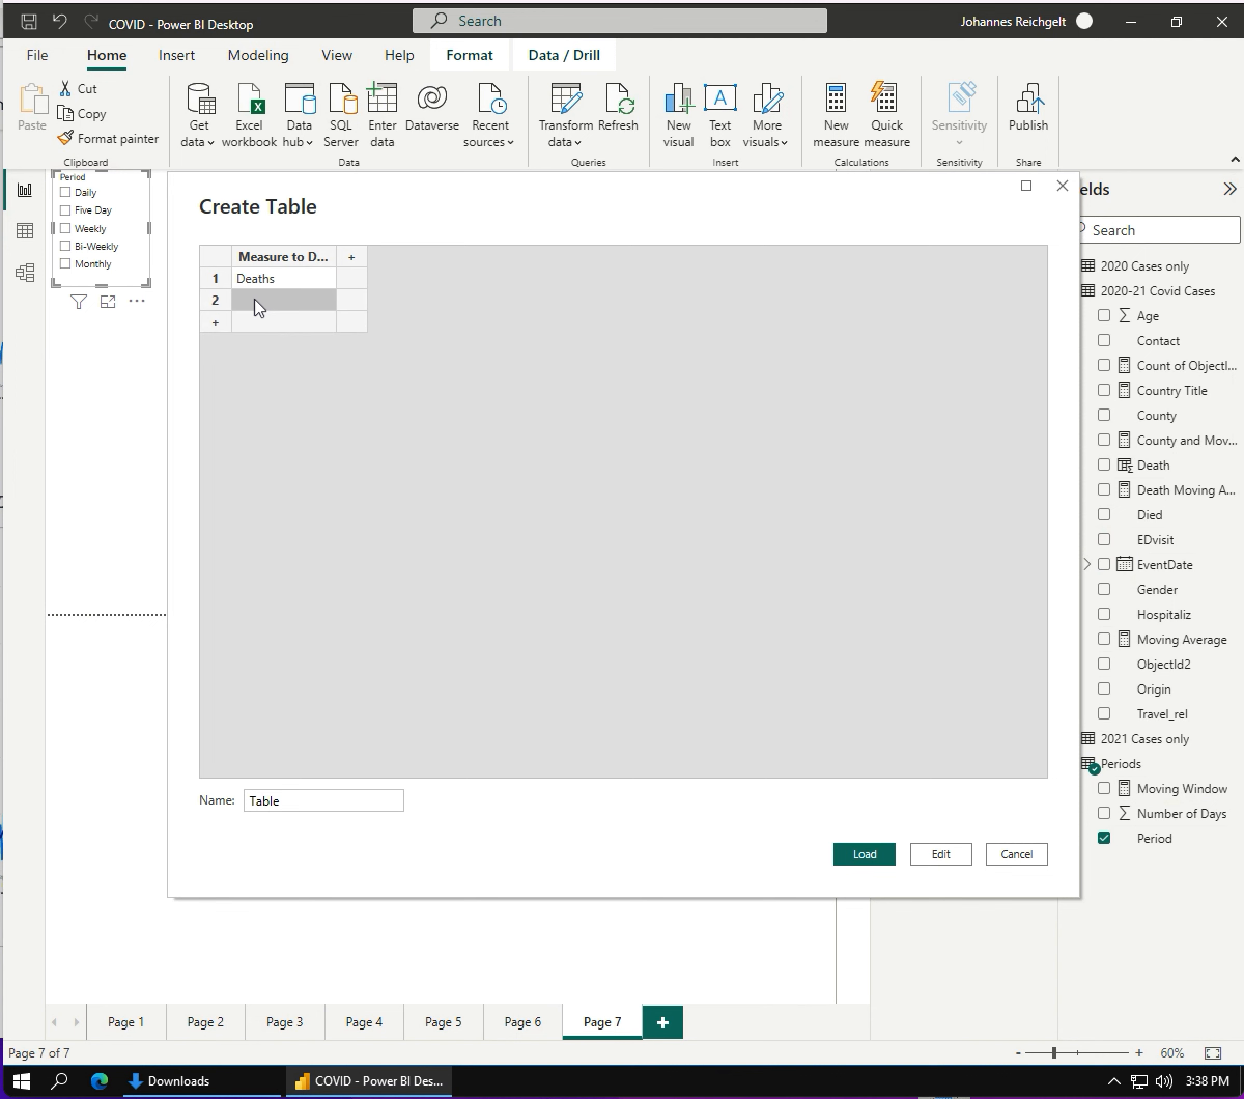
text(Cases)
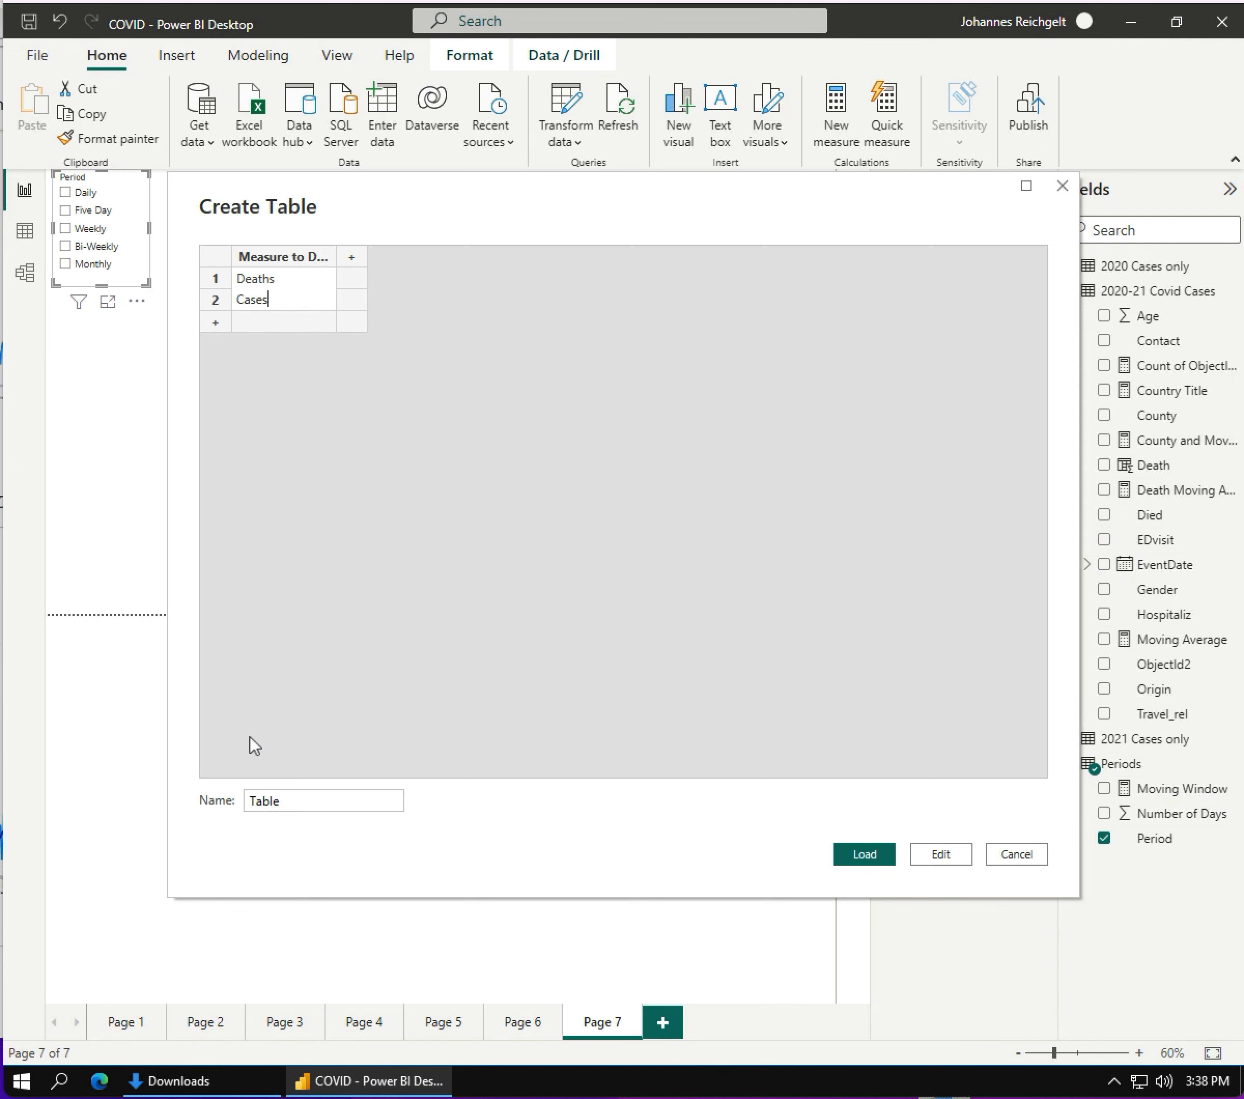
- Name the new table Measures, load it into the model, check its column and deselect the Period slicer
click(300, 800)
drag(300, 800, 245, 804)
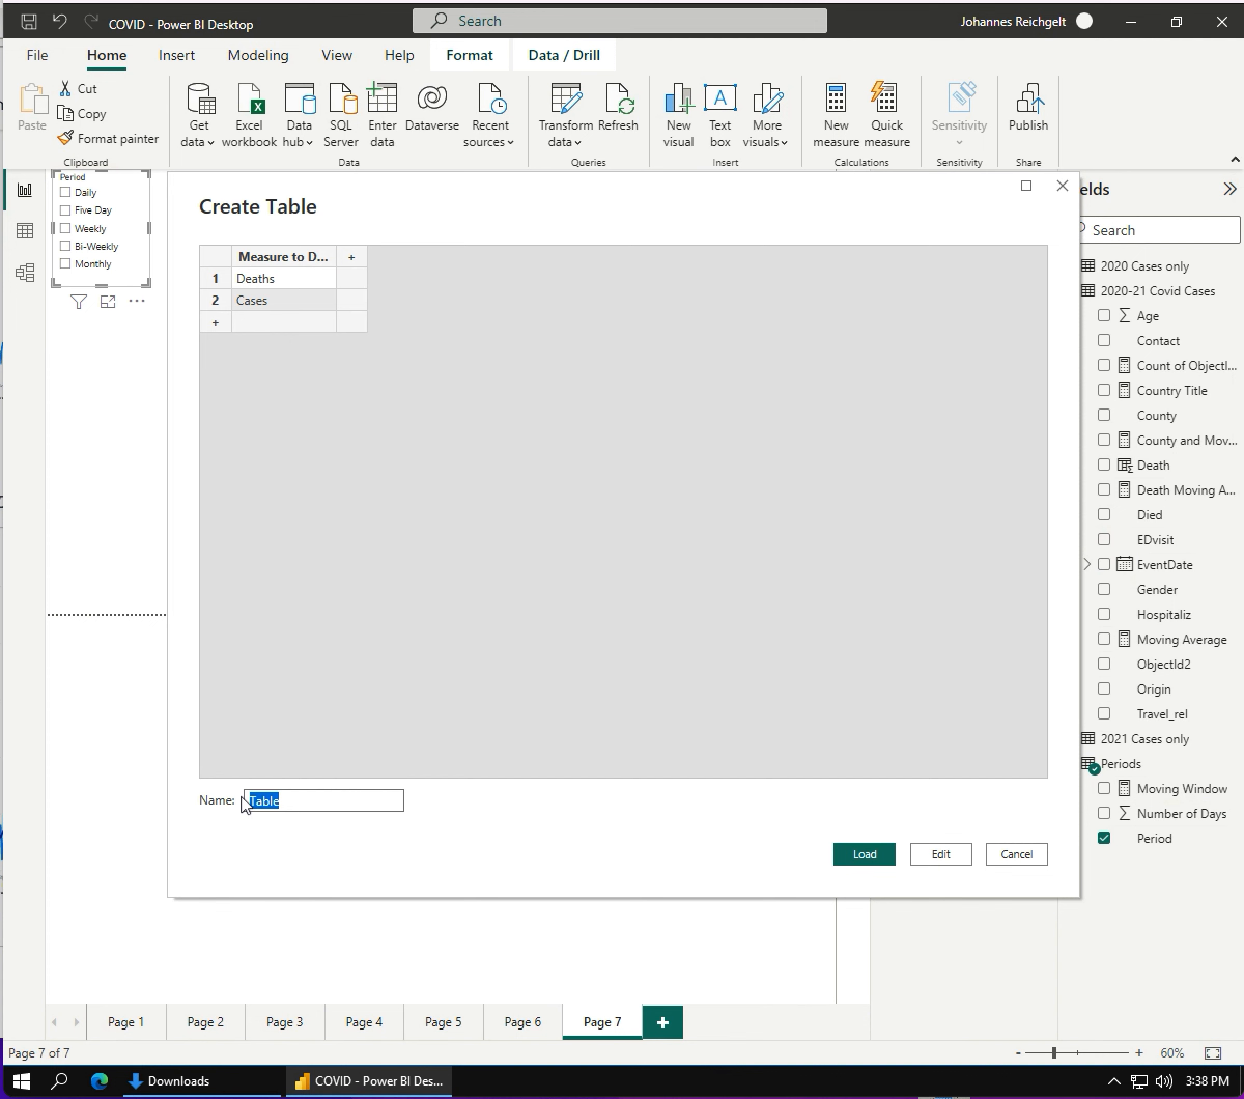
text(Measures)
click(870, 861)
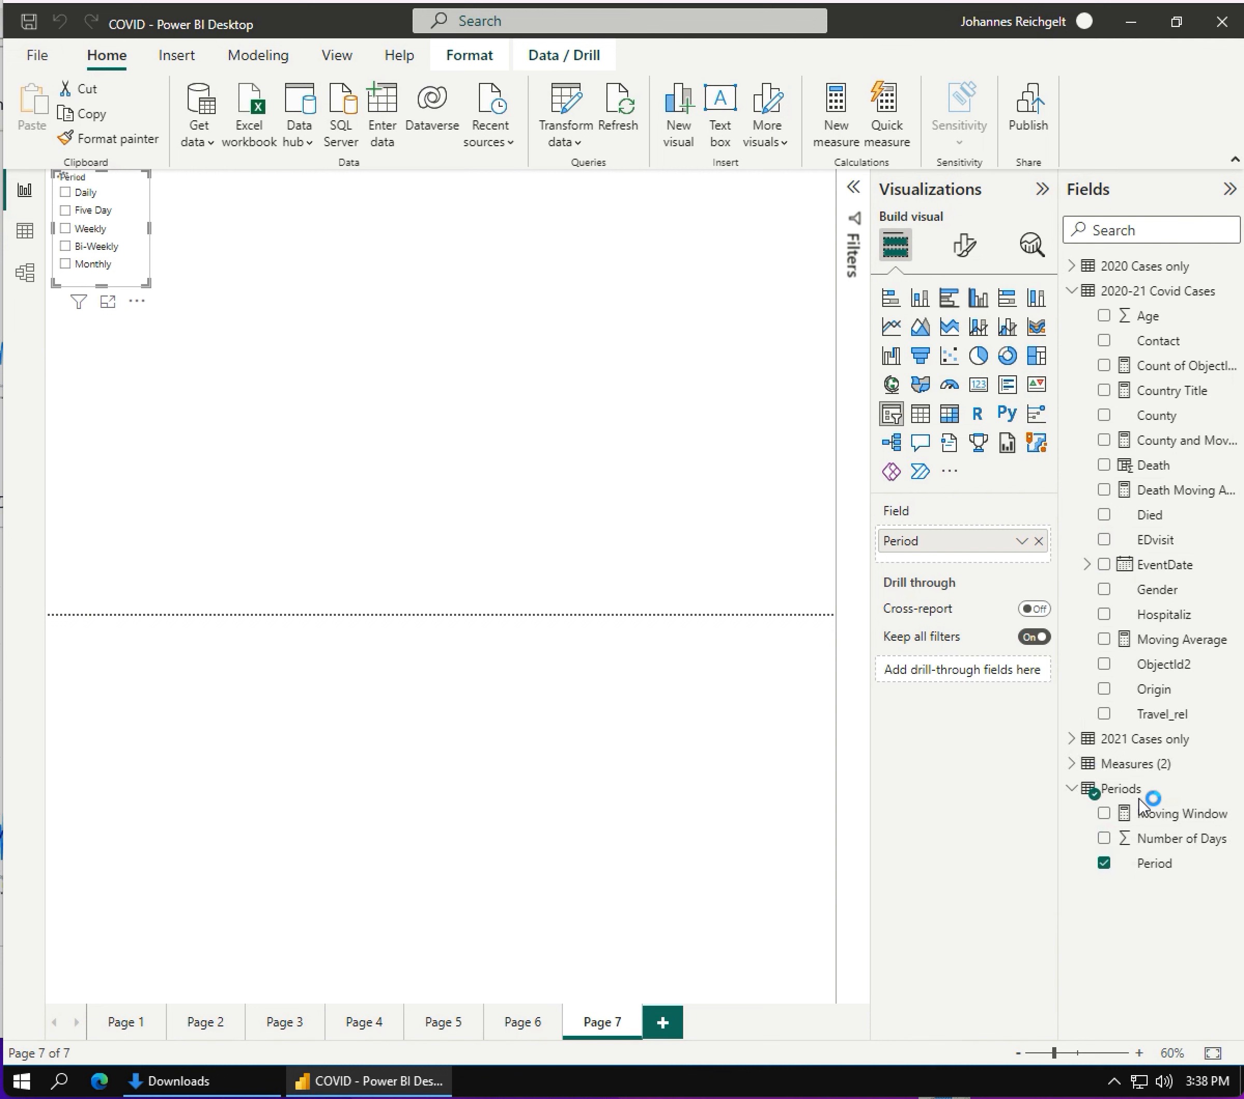
click(1072, 764)
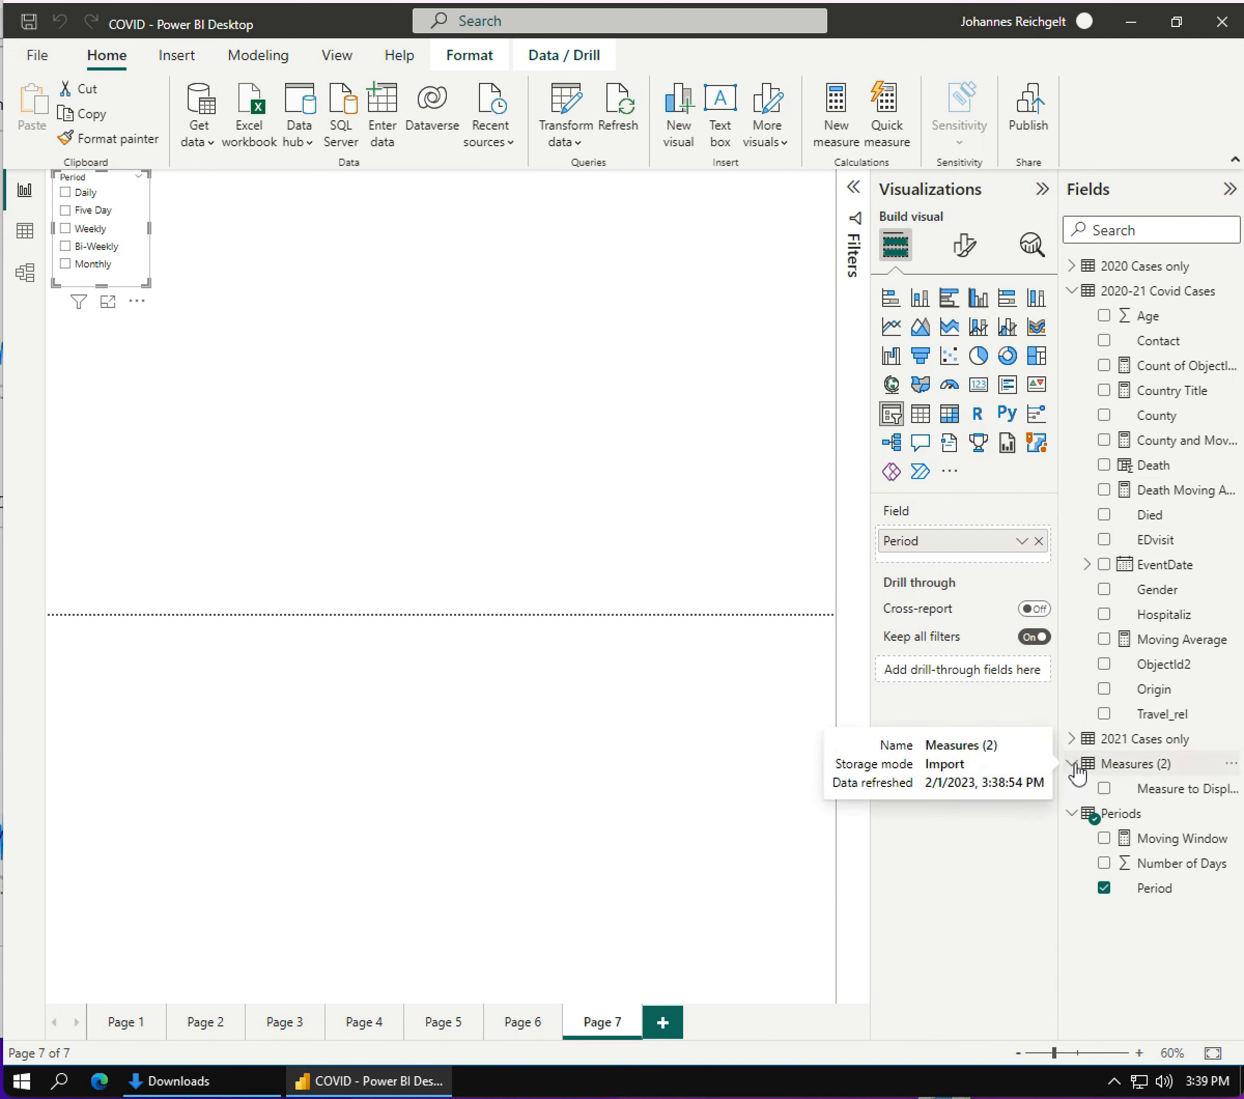
click(1073, 764)
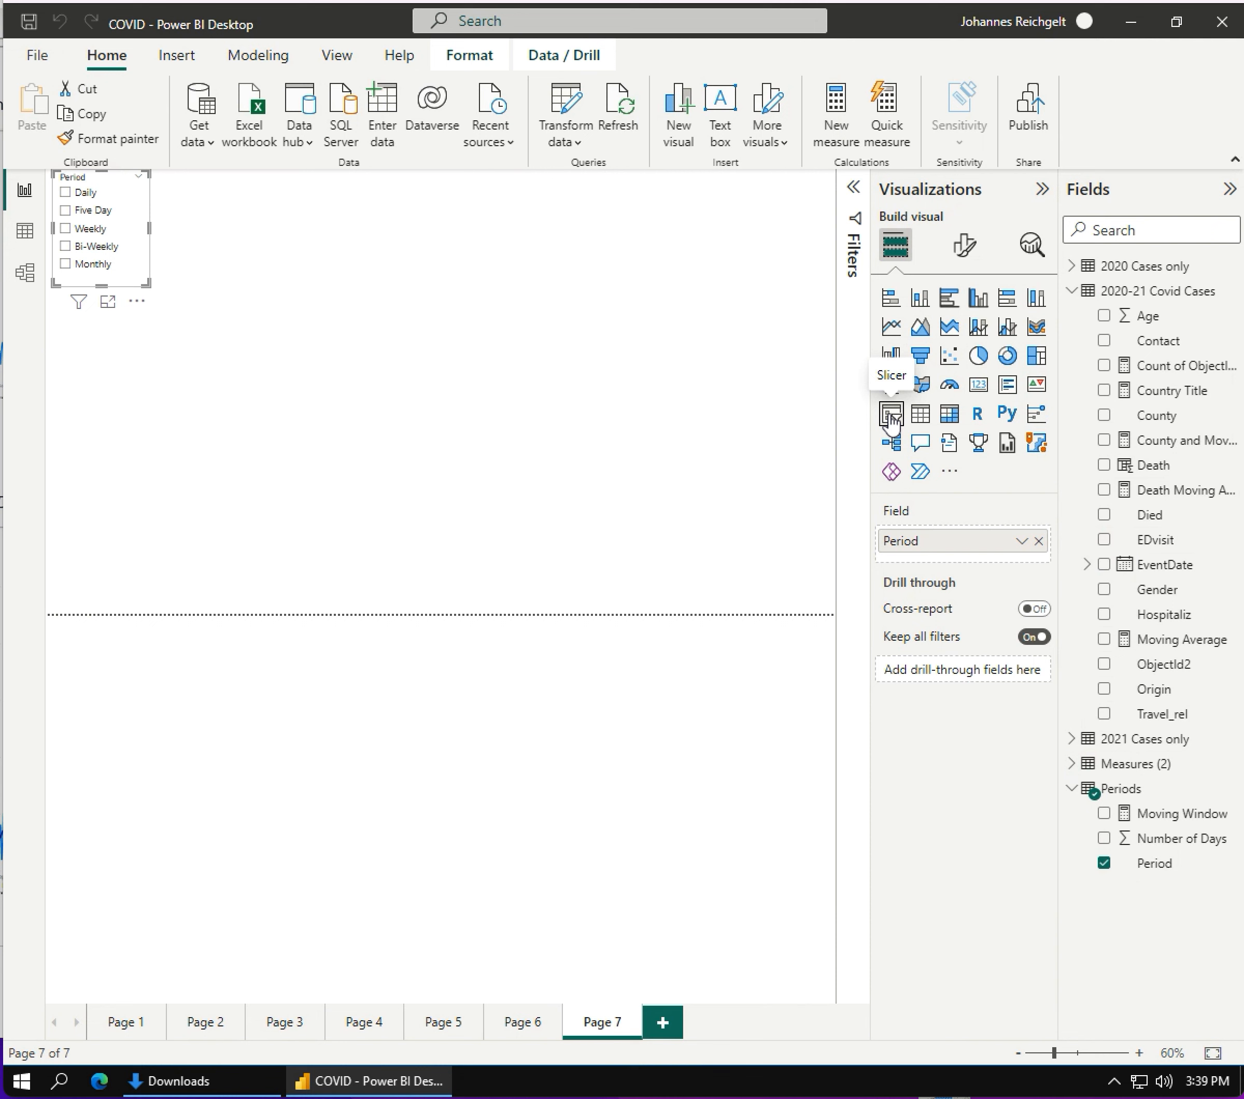
click(424, 370)
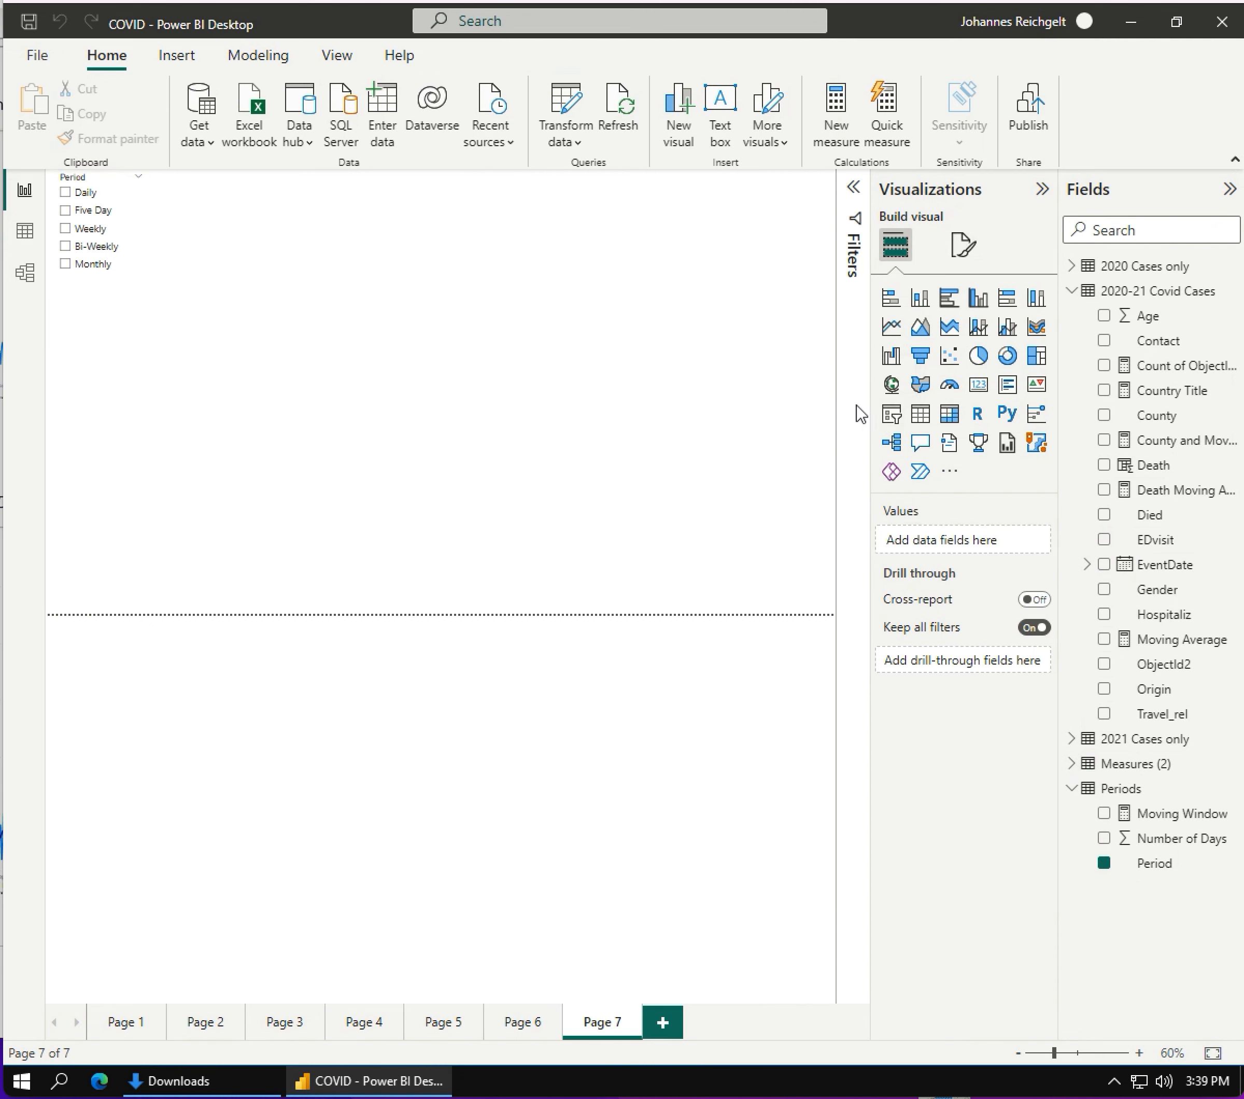
- Add a slicer for the Measure to Display field below the Period slicer
click(893, 416)
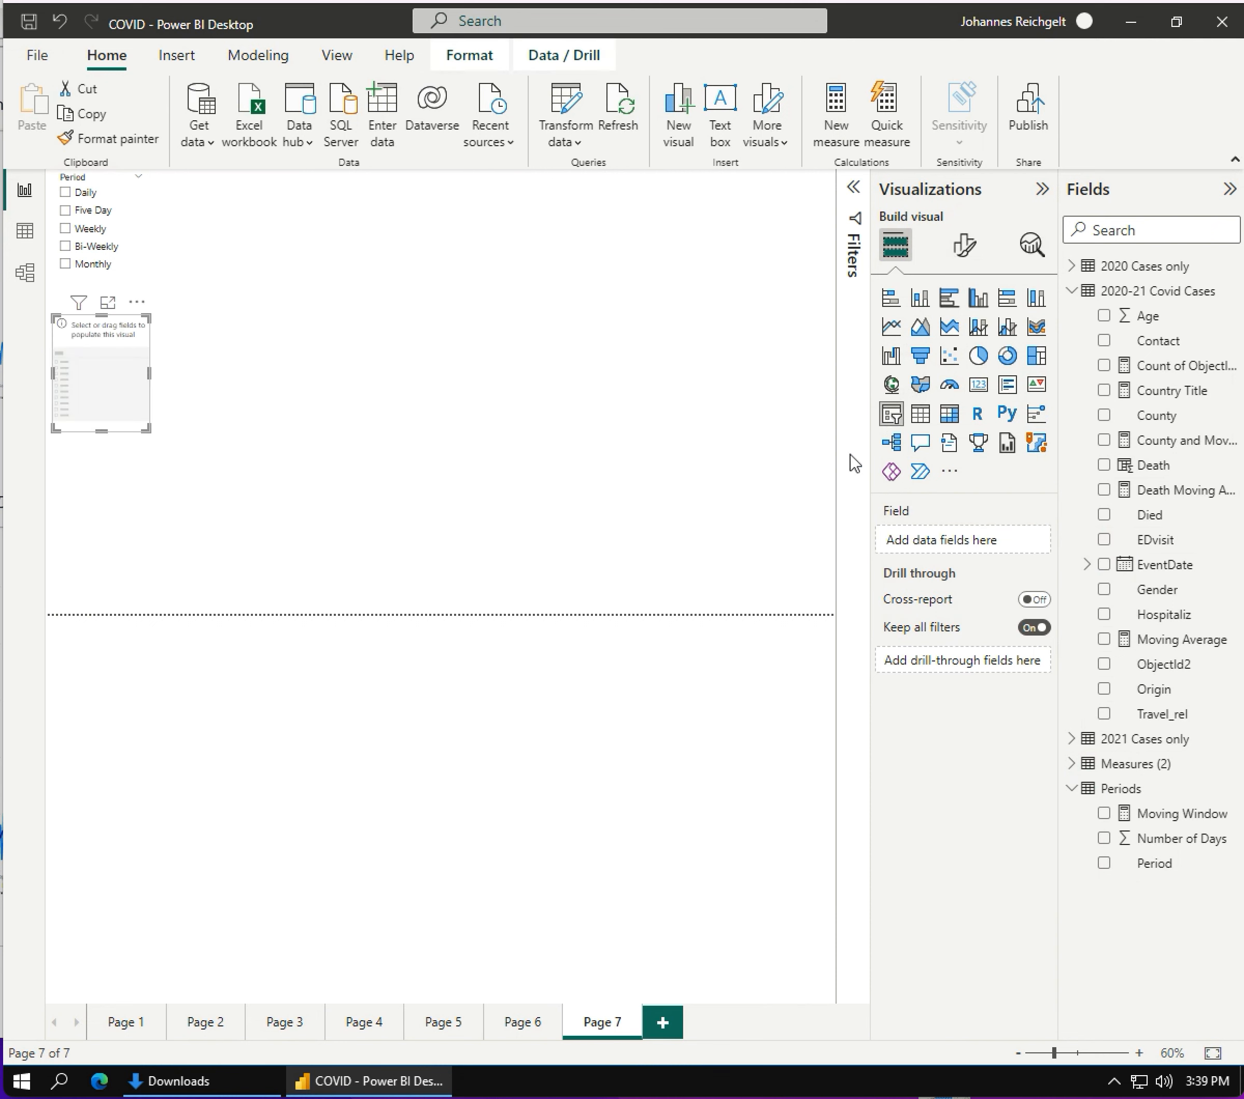
click(1073, 764)
drag(1091, 789, 92, 372)
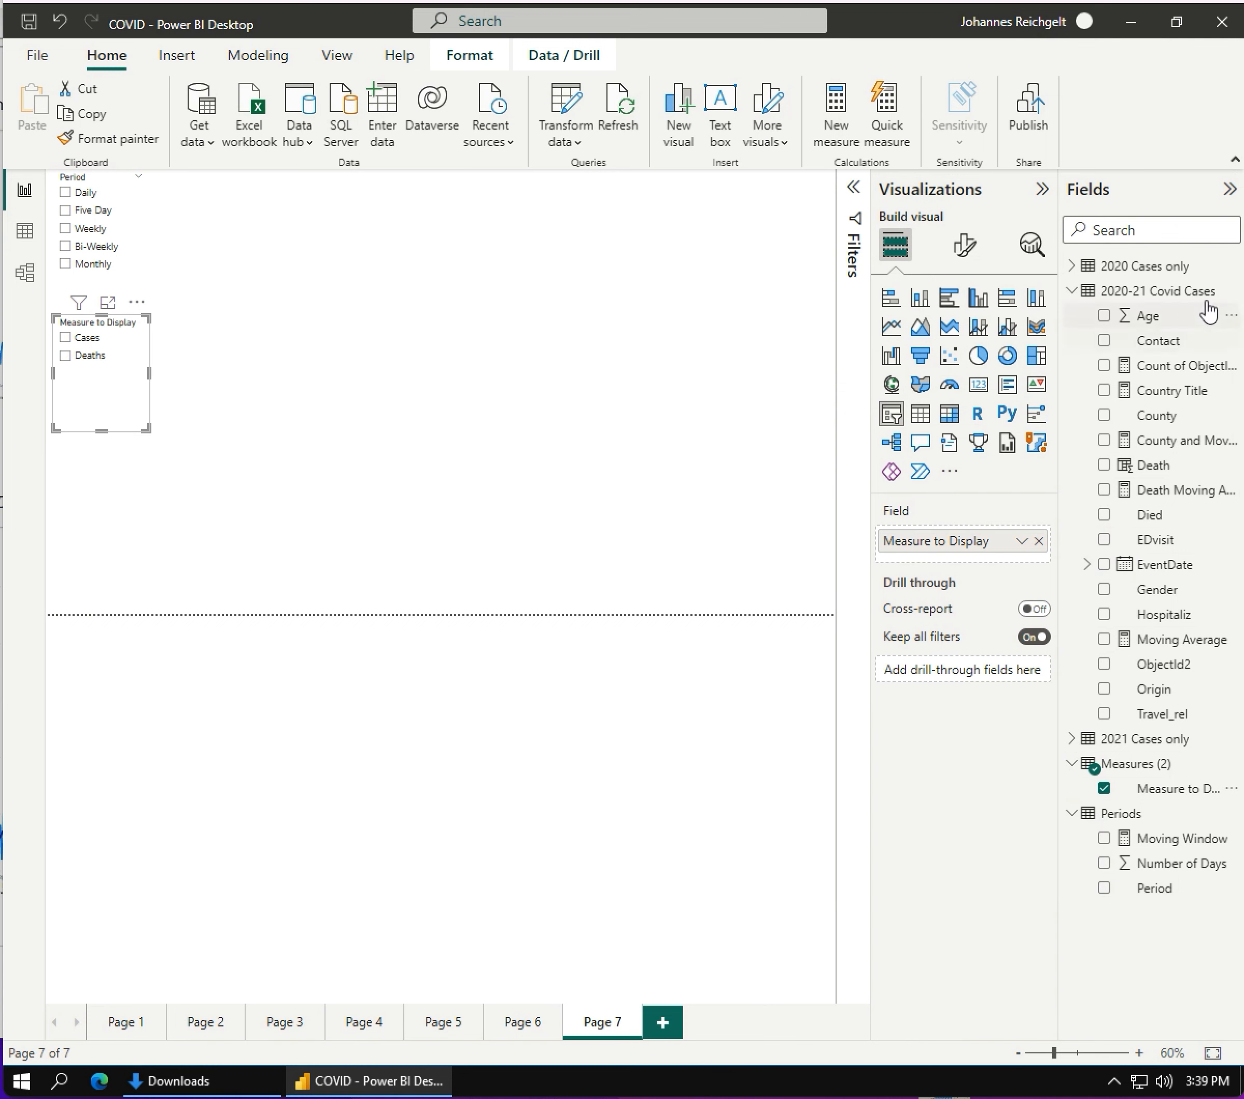
- Create a new measure in the 2020-21 Covid Cases table and name it Measure Displayed
click(1229, 296)
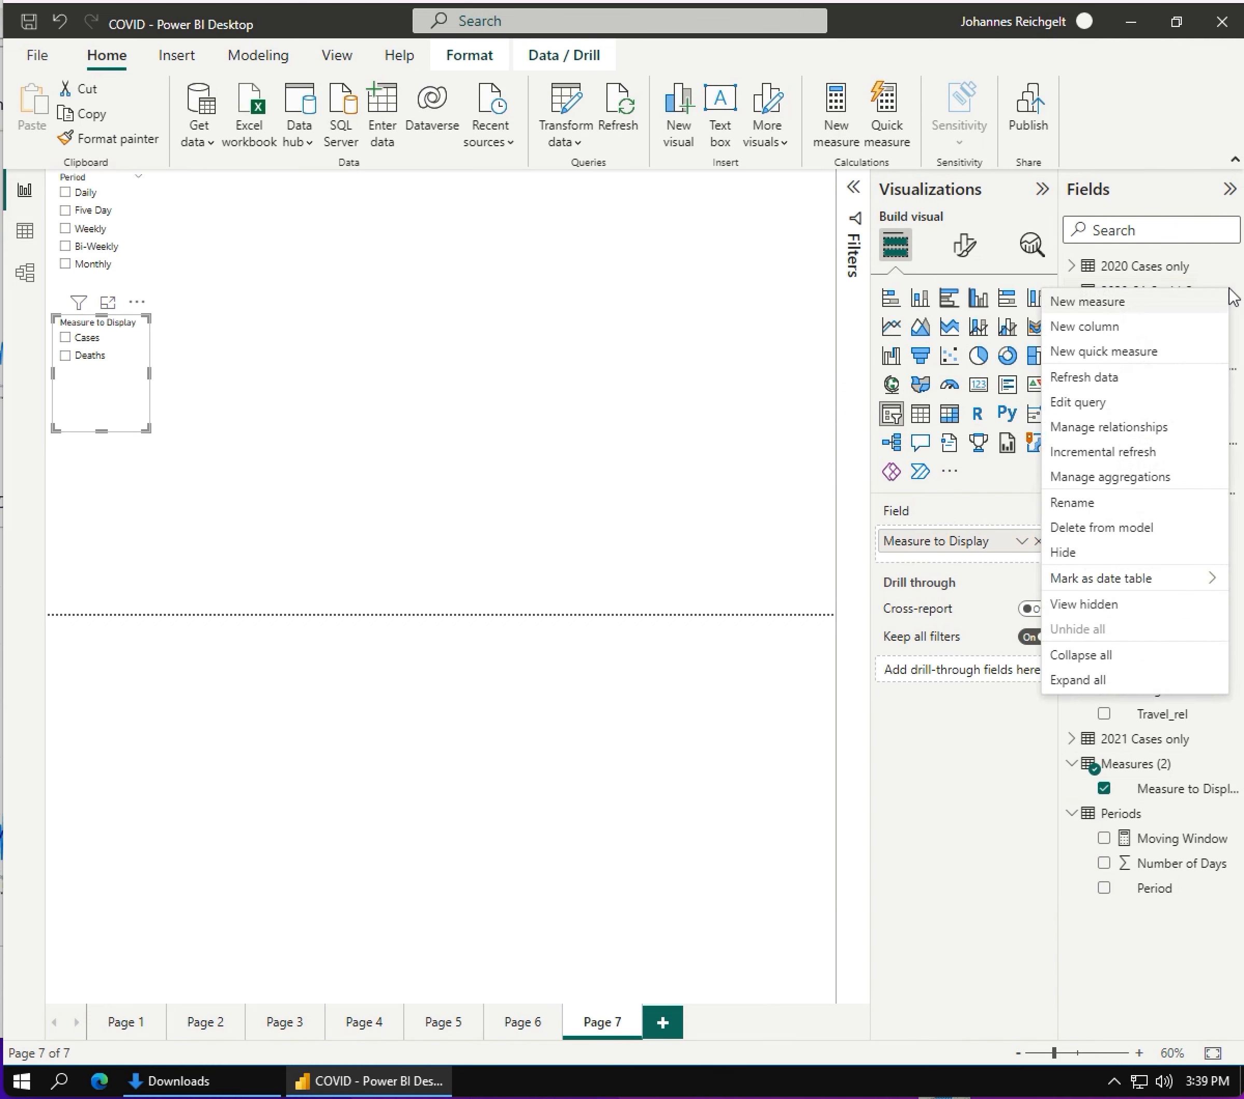
click(1096, 309)
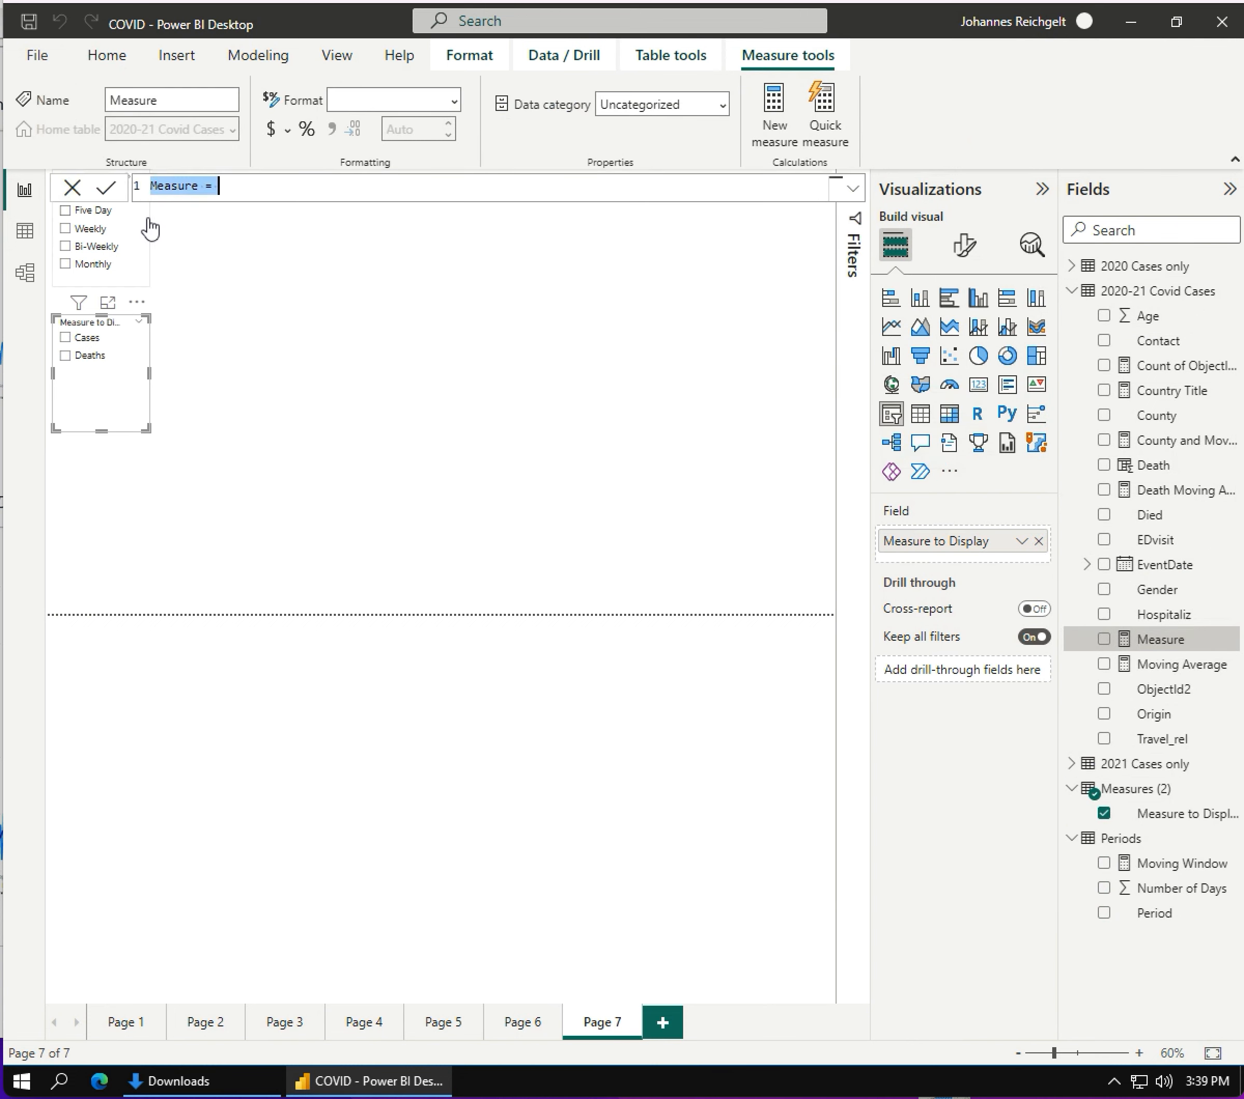
click(197, 185)
text(Diapls)
key(BackSpace)
key(BackSpace)
key(BackSpace)
key(BackSpace)
text(splau)
key(BackSpace)
text(yed)
- Begin the formula with IF(AND( and the first condition HASONEVALUE('Measures (2)'[Measure to Display])
click(306, 191)
text(IF)
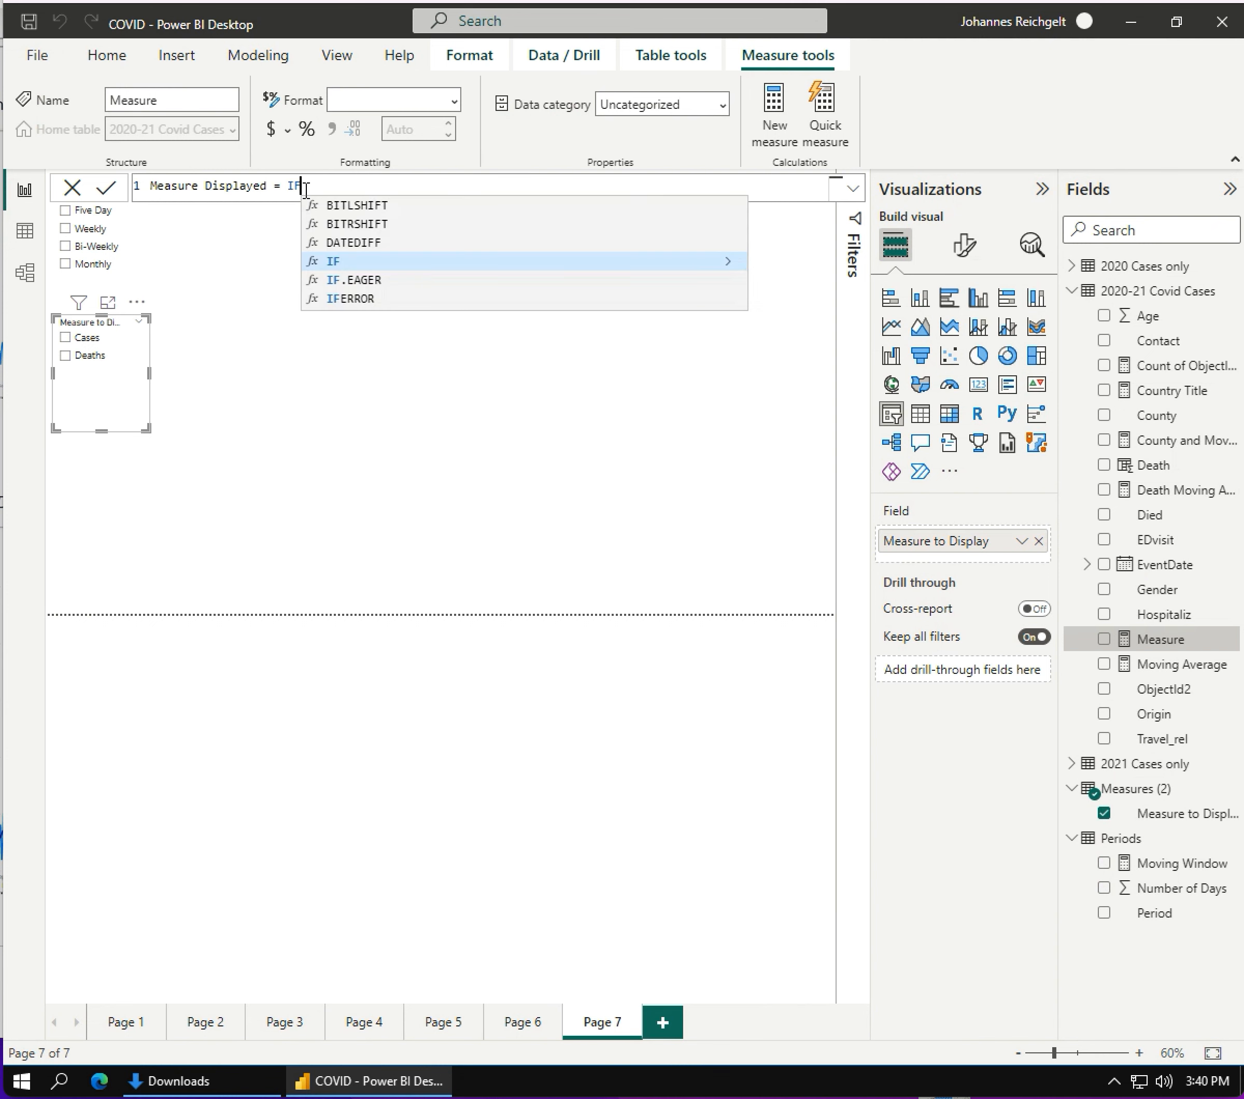
text((AND )
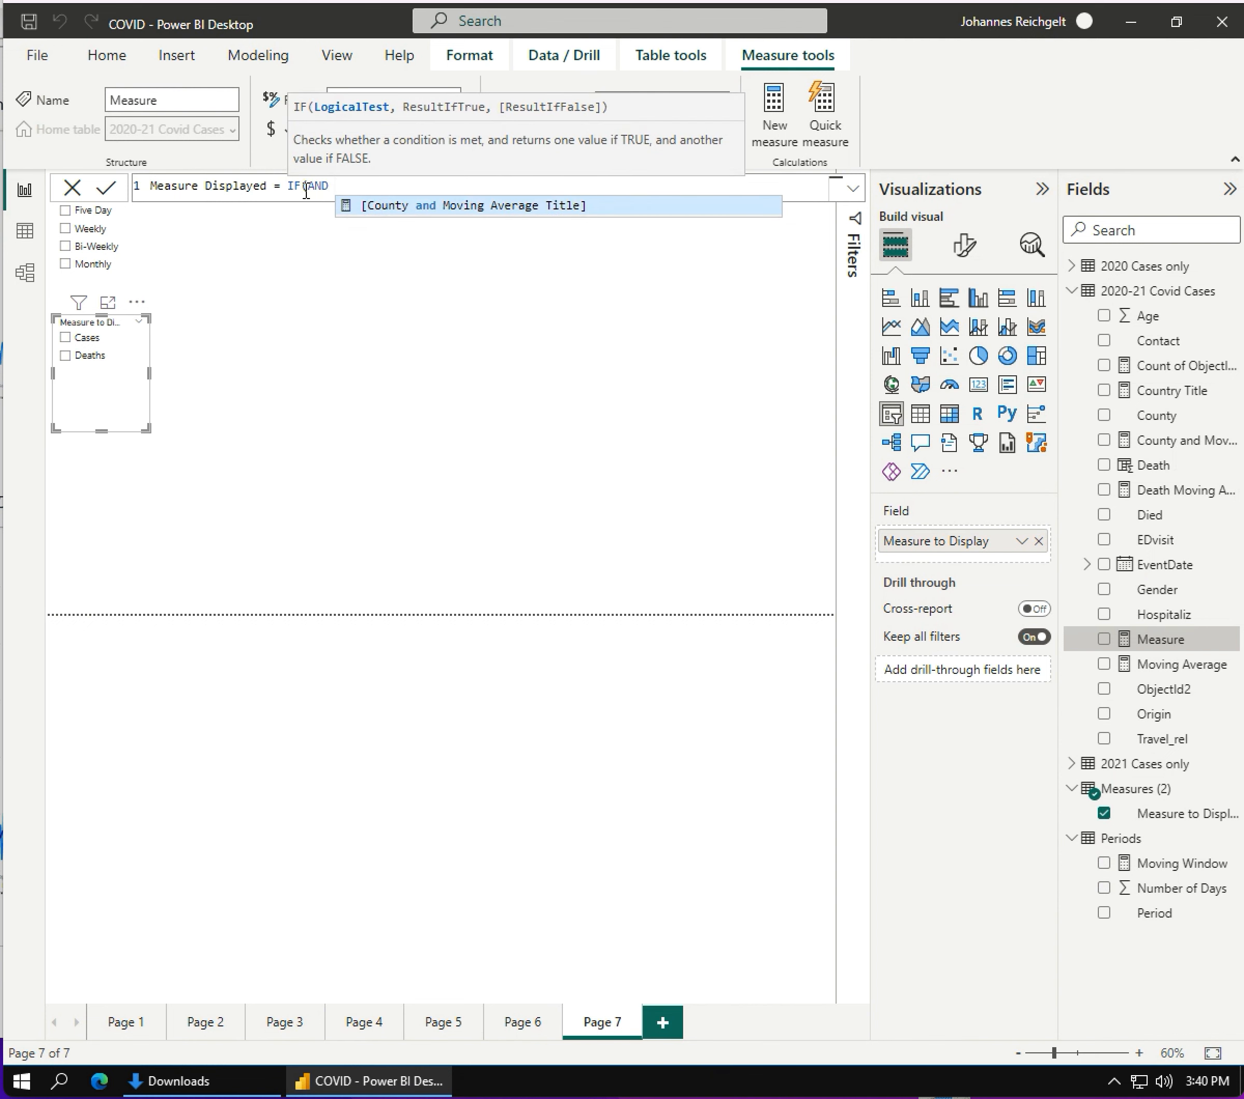
text(()
text(HAS)
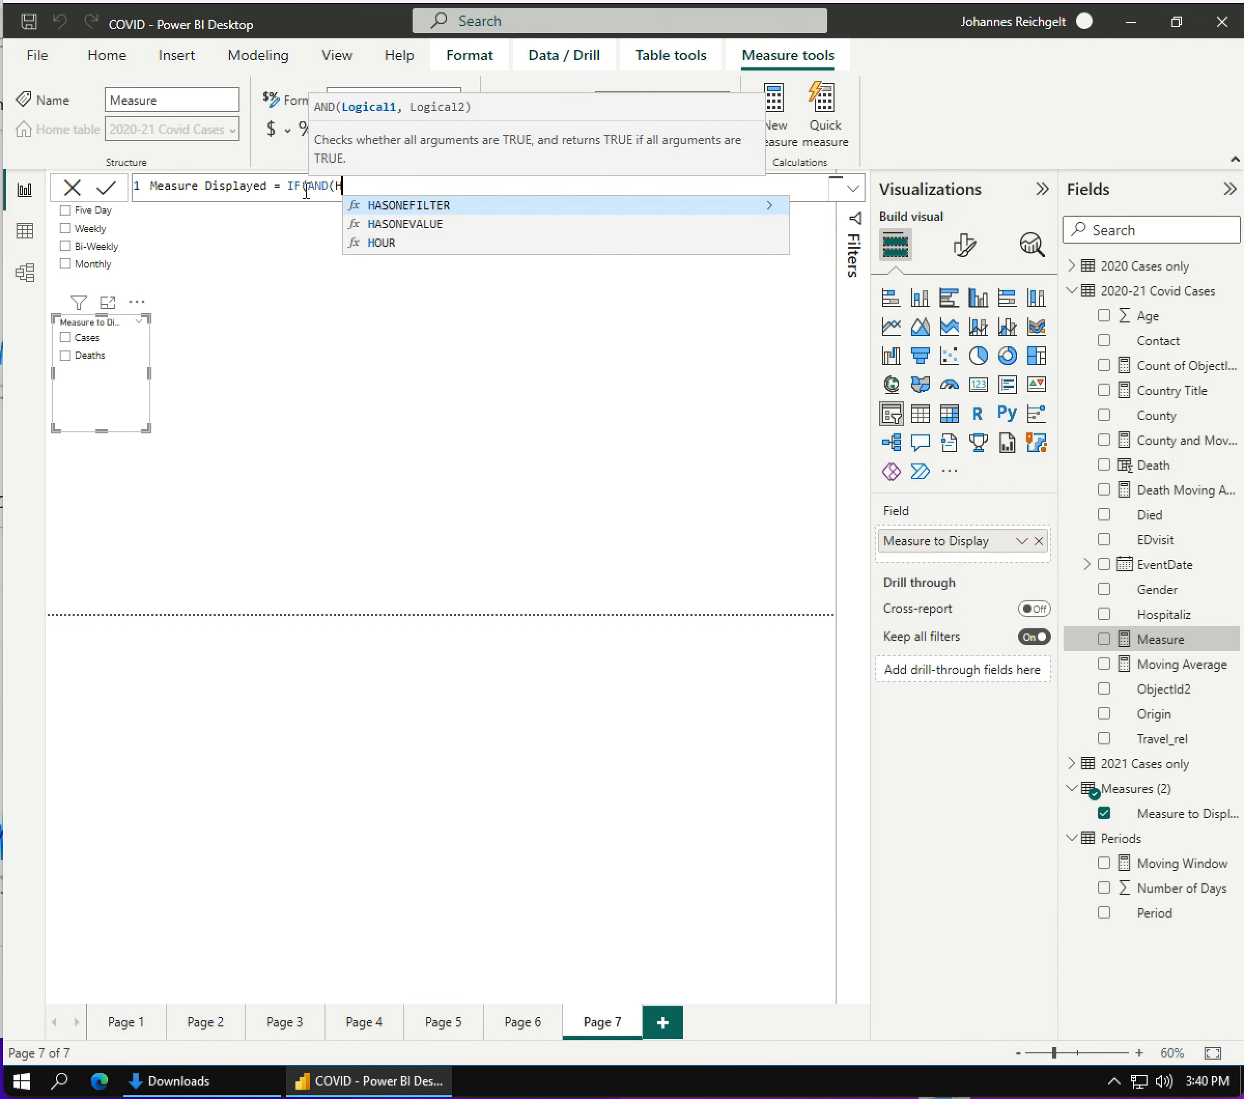
click(421, 225)
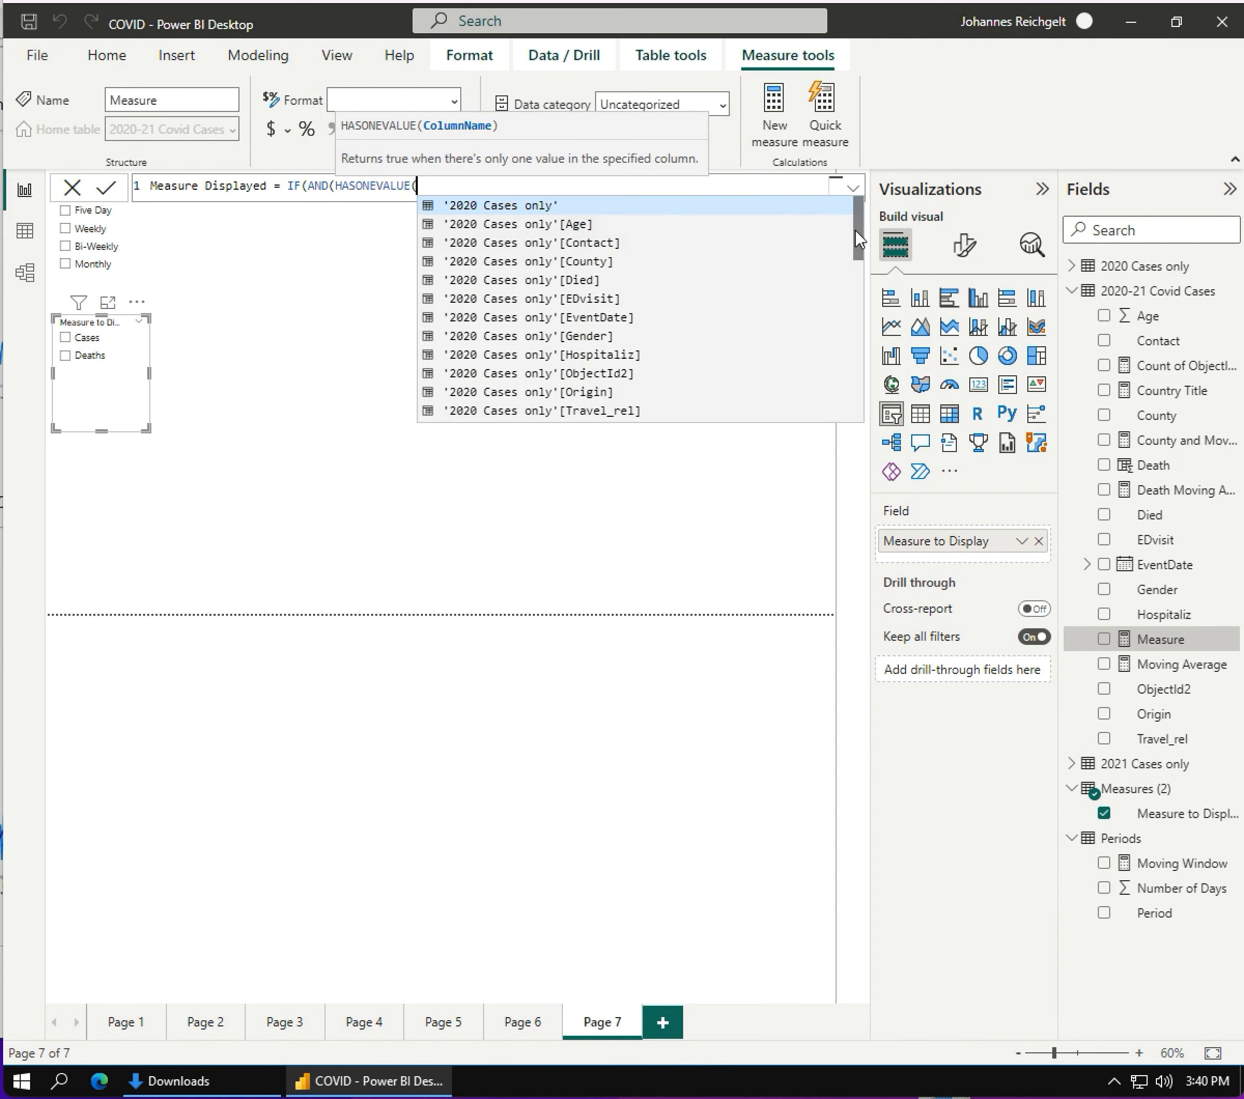
scroll(862, 332, down, 3)
scroll(864, 331, down, 7)
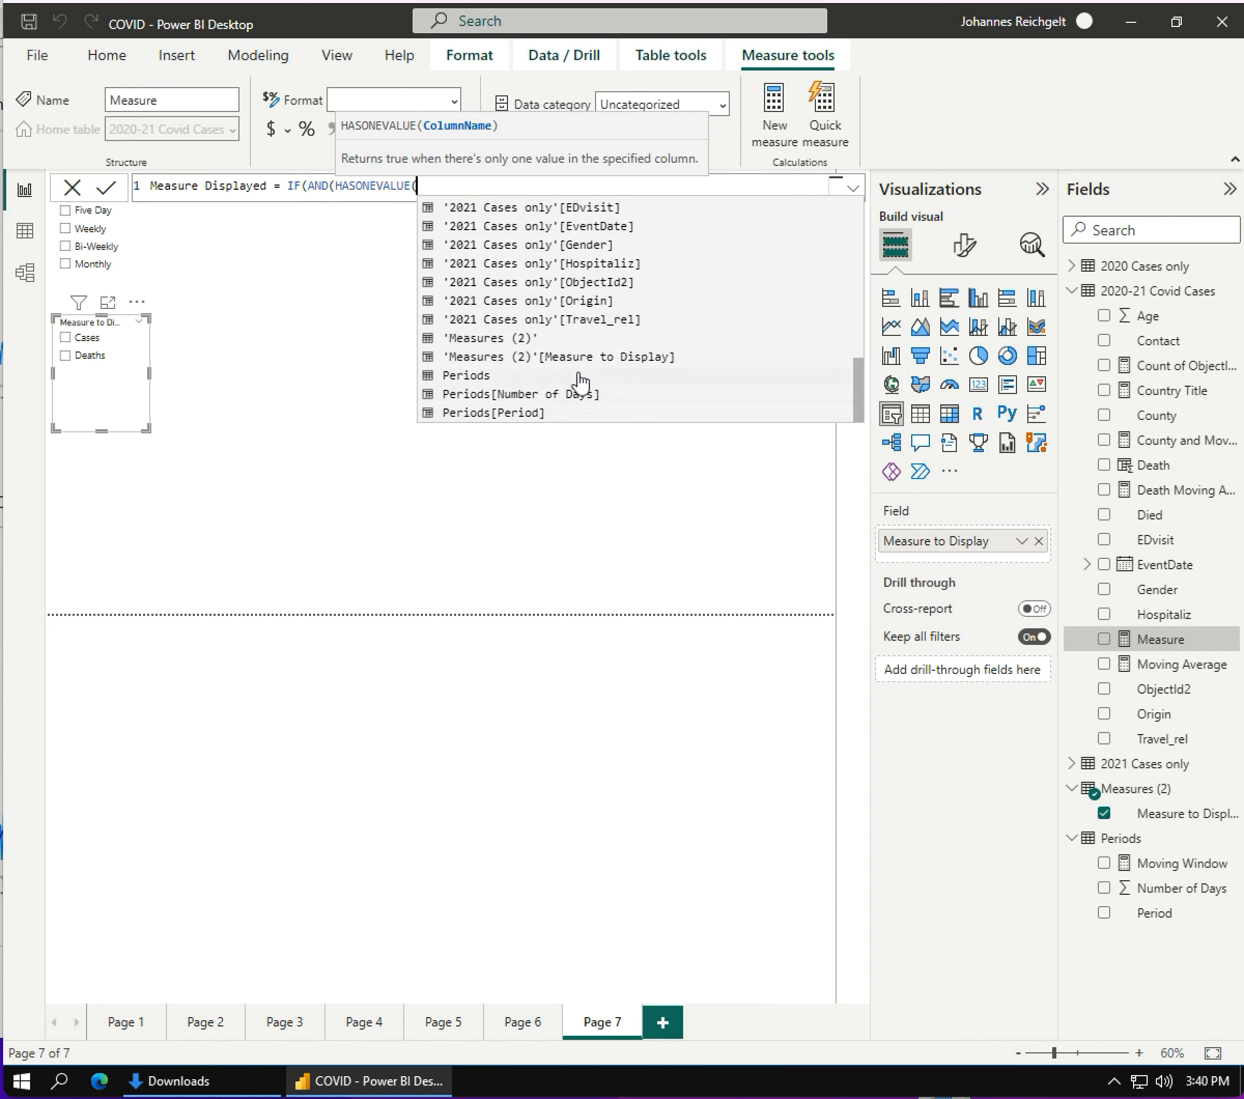
click(523, 357)
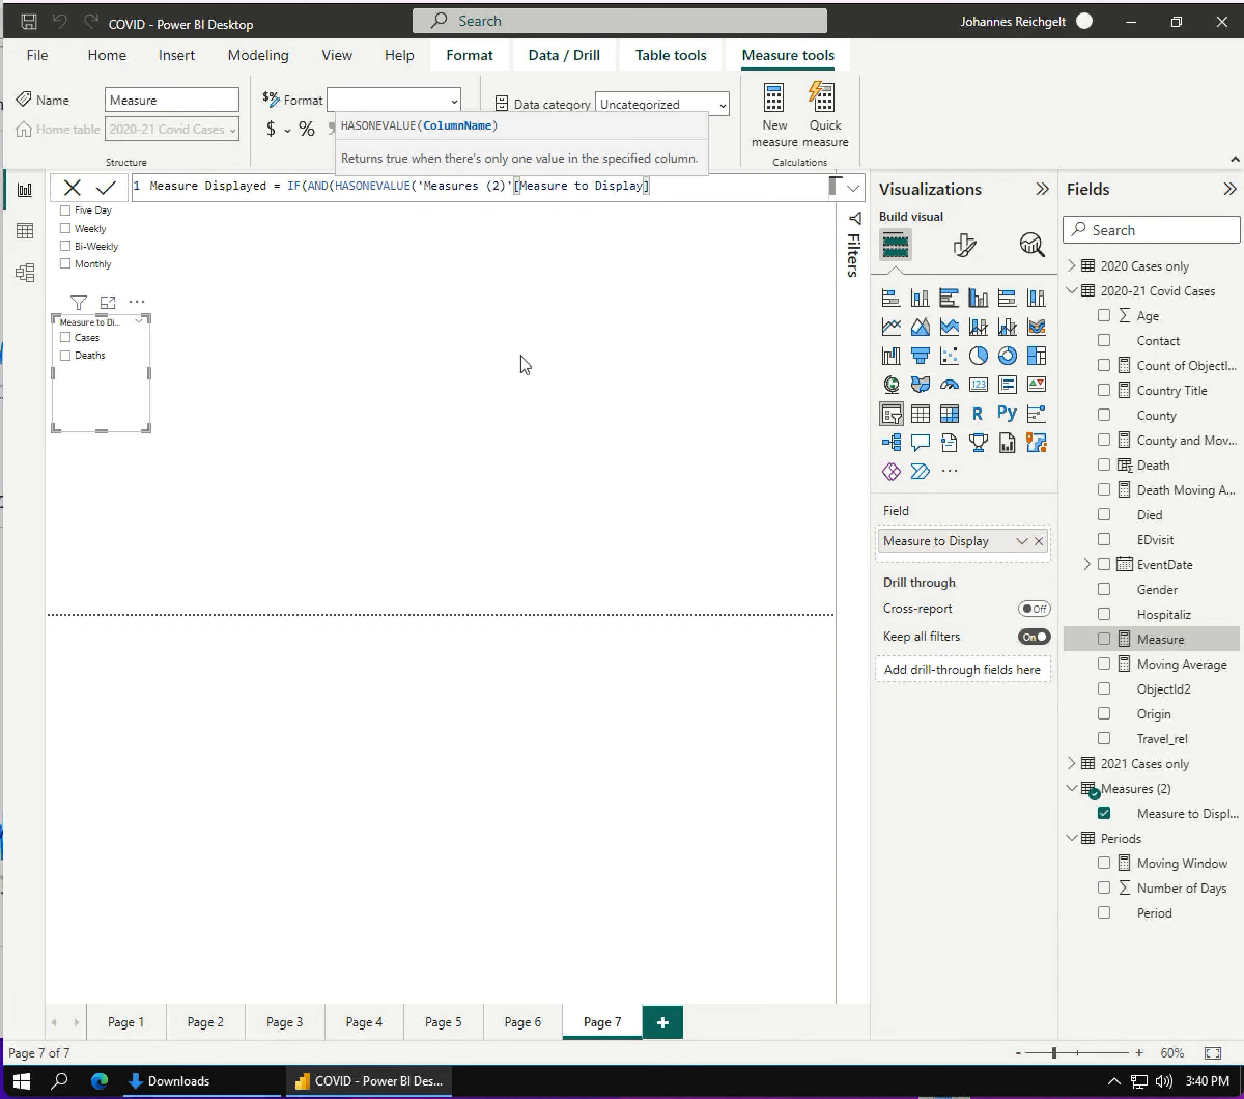
text(),)
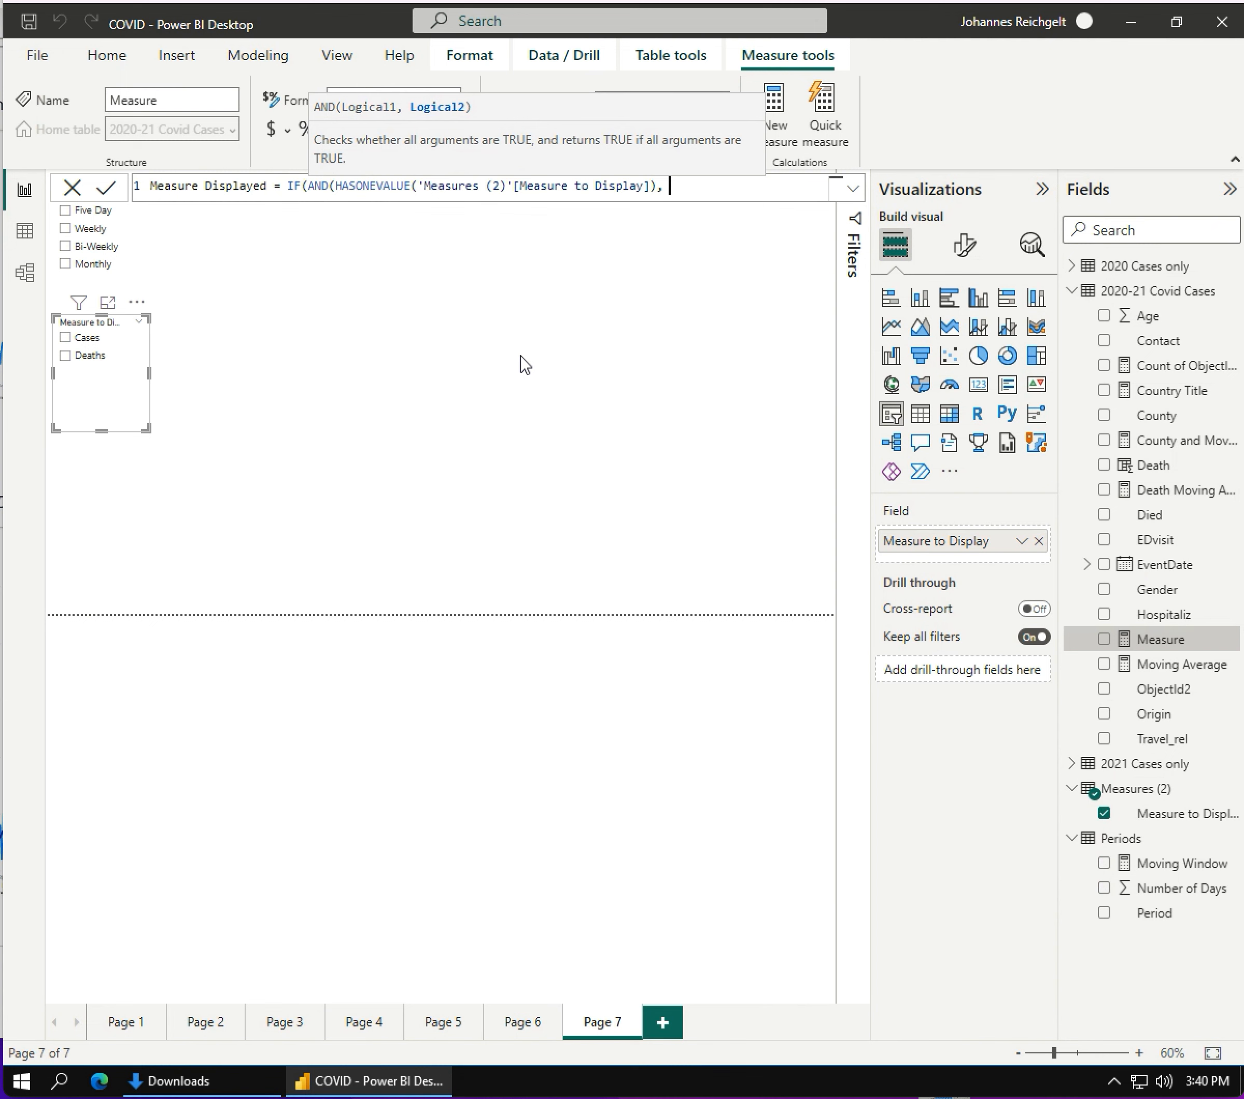
- Add VALUES('Measures (2)'[Measure to Display]) = "Deaths" as the second condition and close the AND test
text(VALUES)
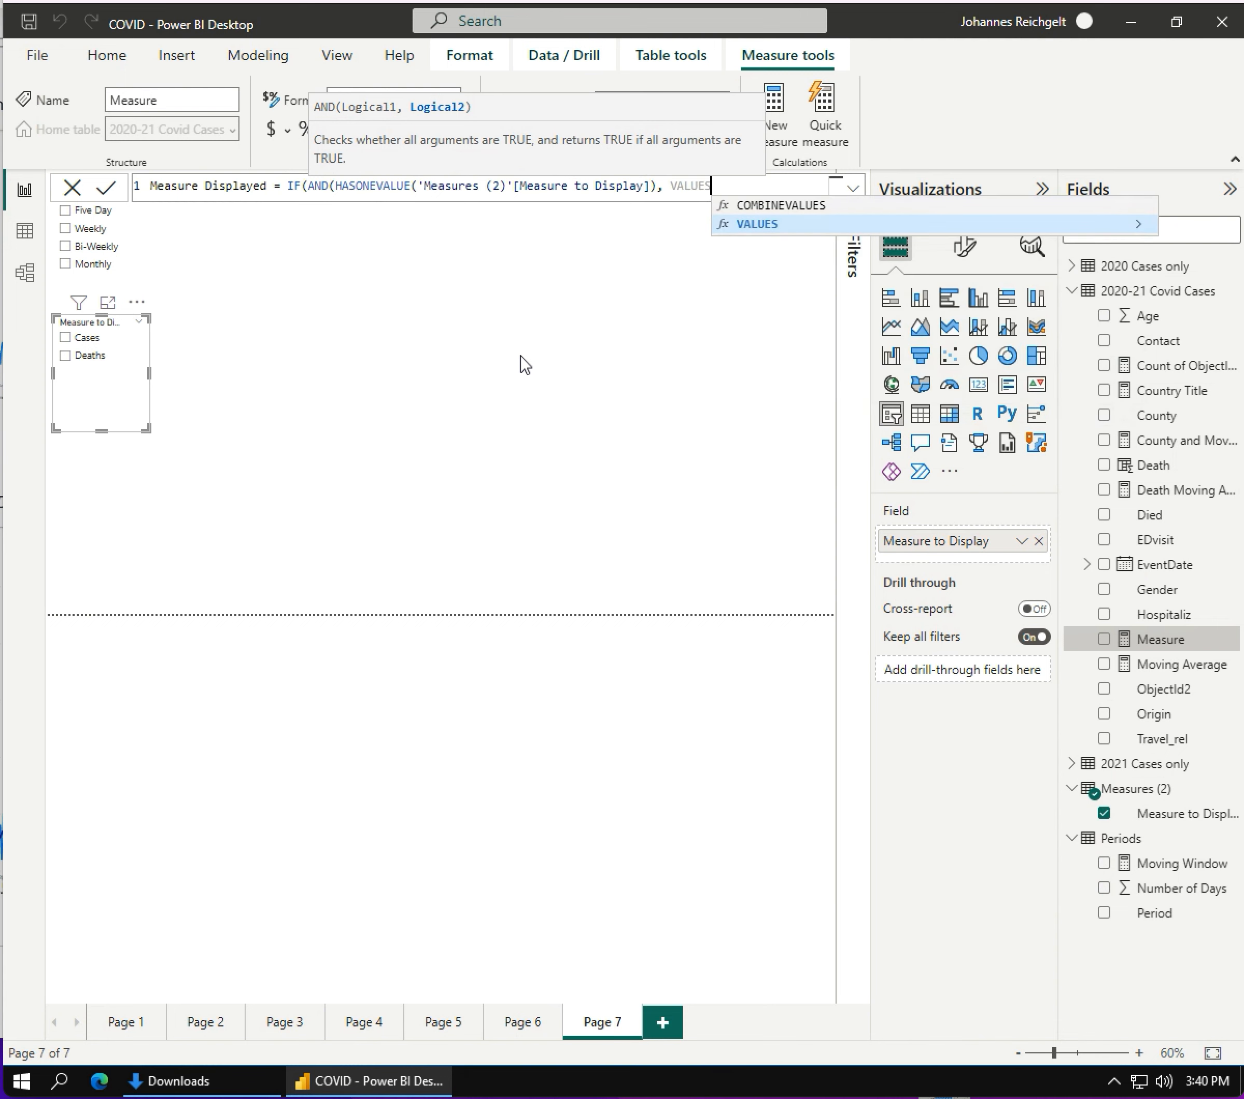
text((')
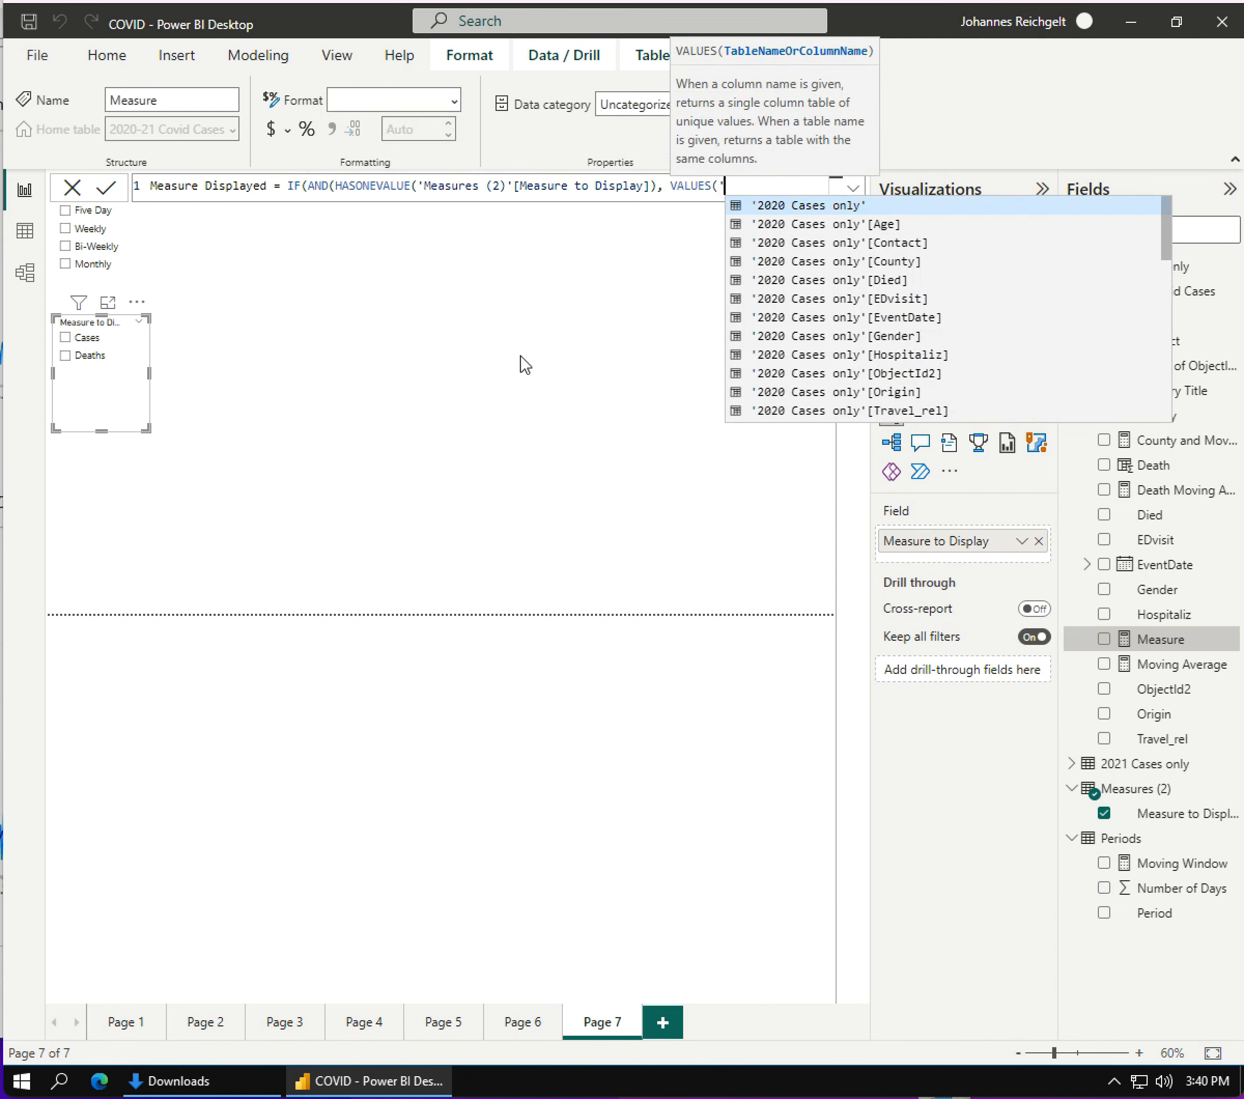
scroll(835, 355, down, 10)
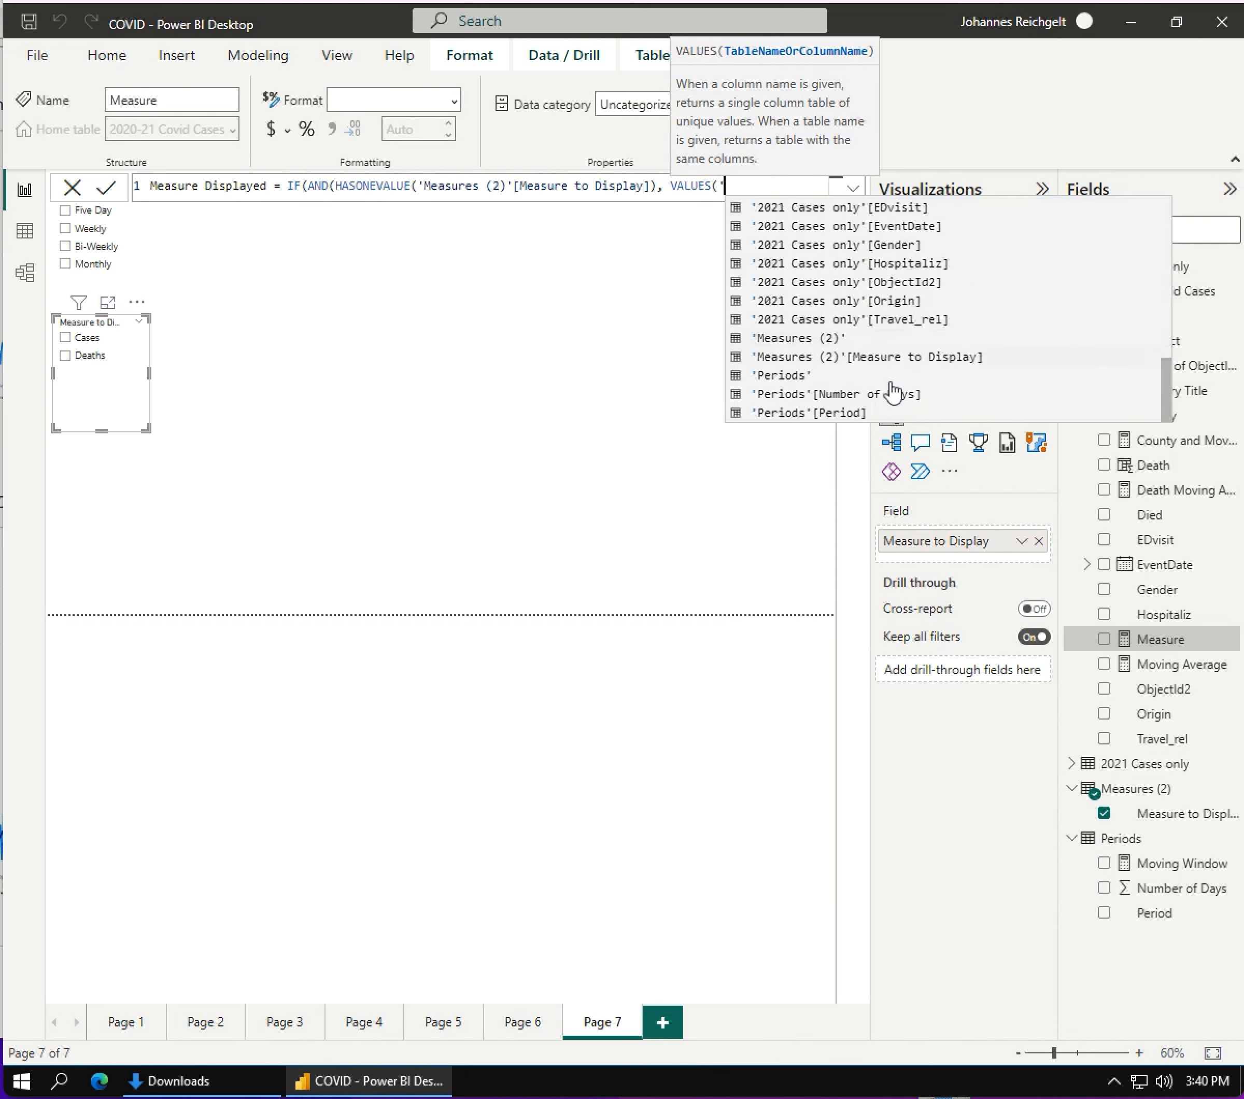
click(859, 359)
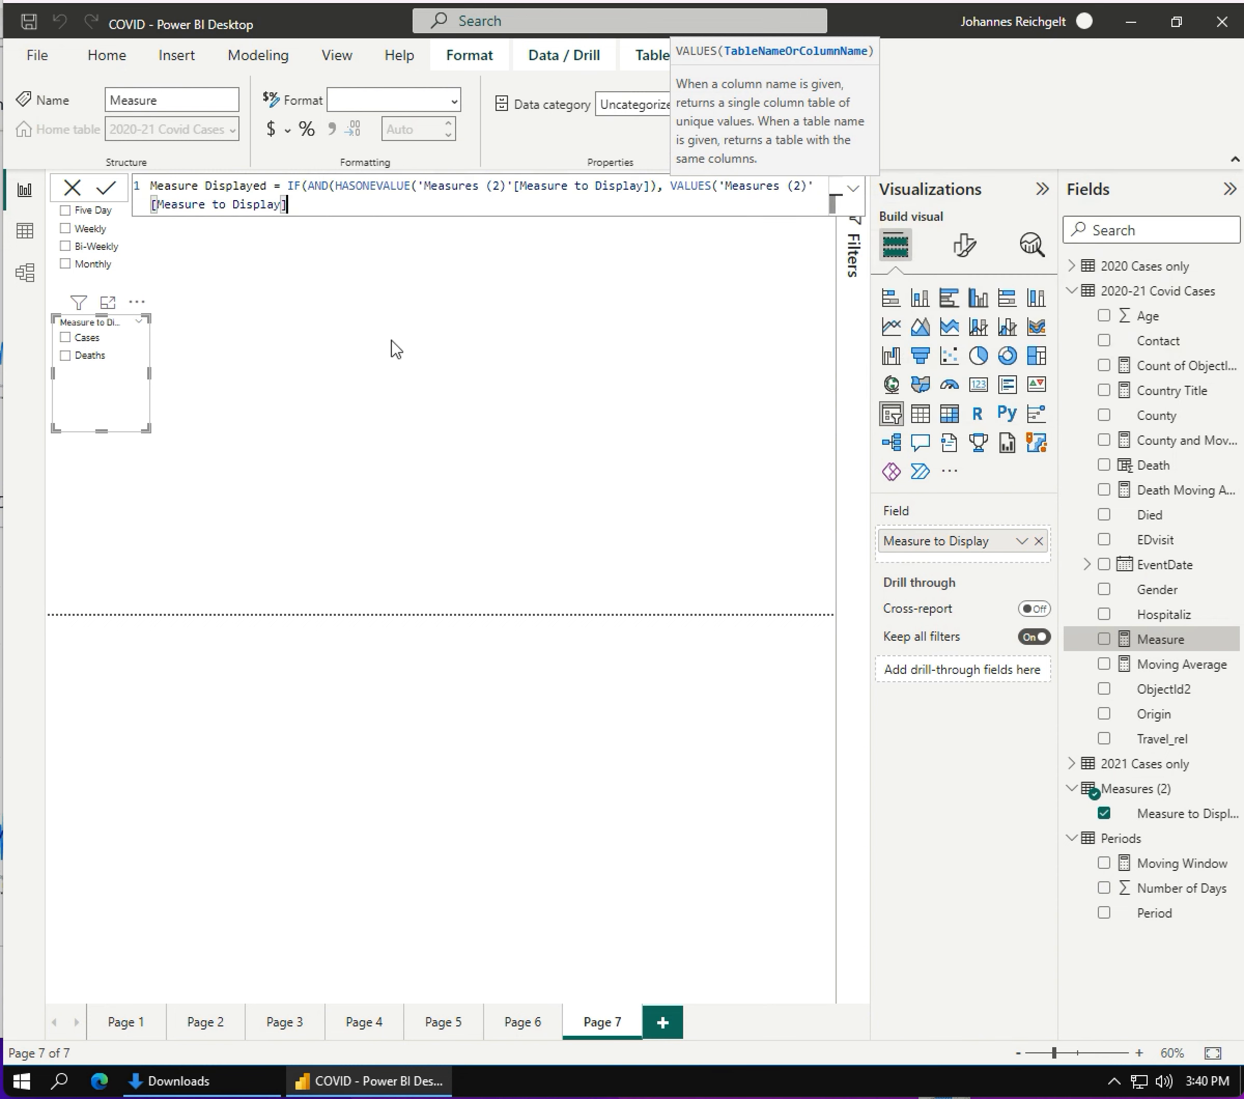
text())
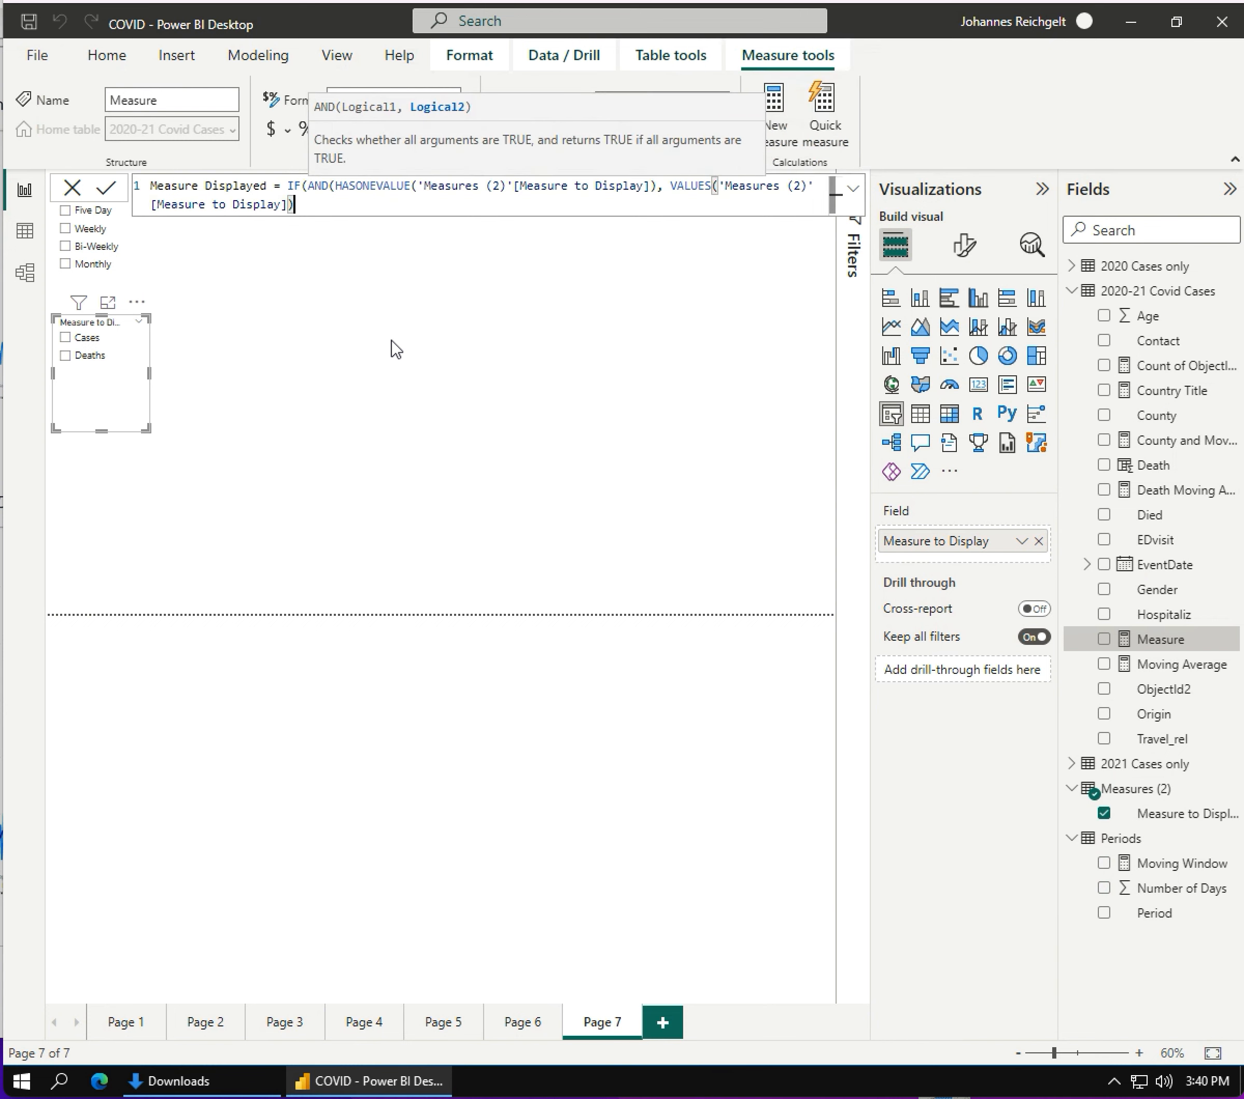
text( =)
text( "Deth)
key(BackSpace)
key(BackSpace)
key(BackSpace)
text(eaths"), )
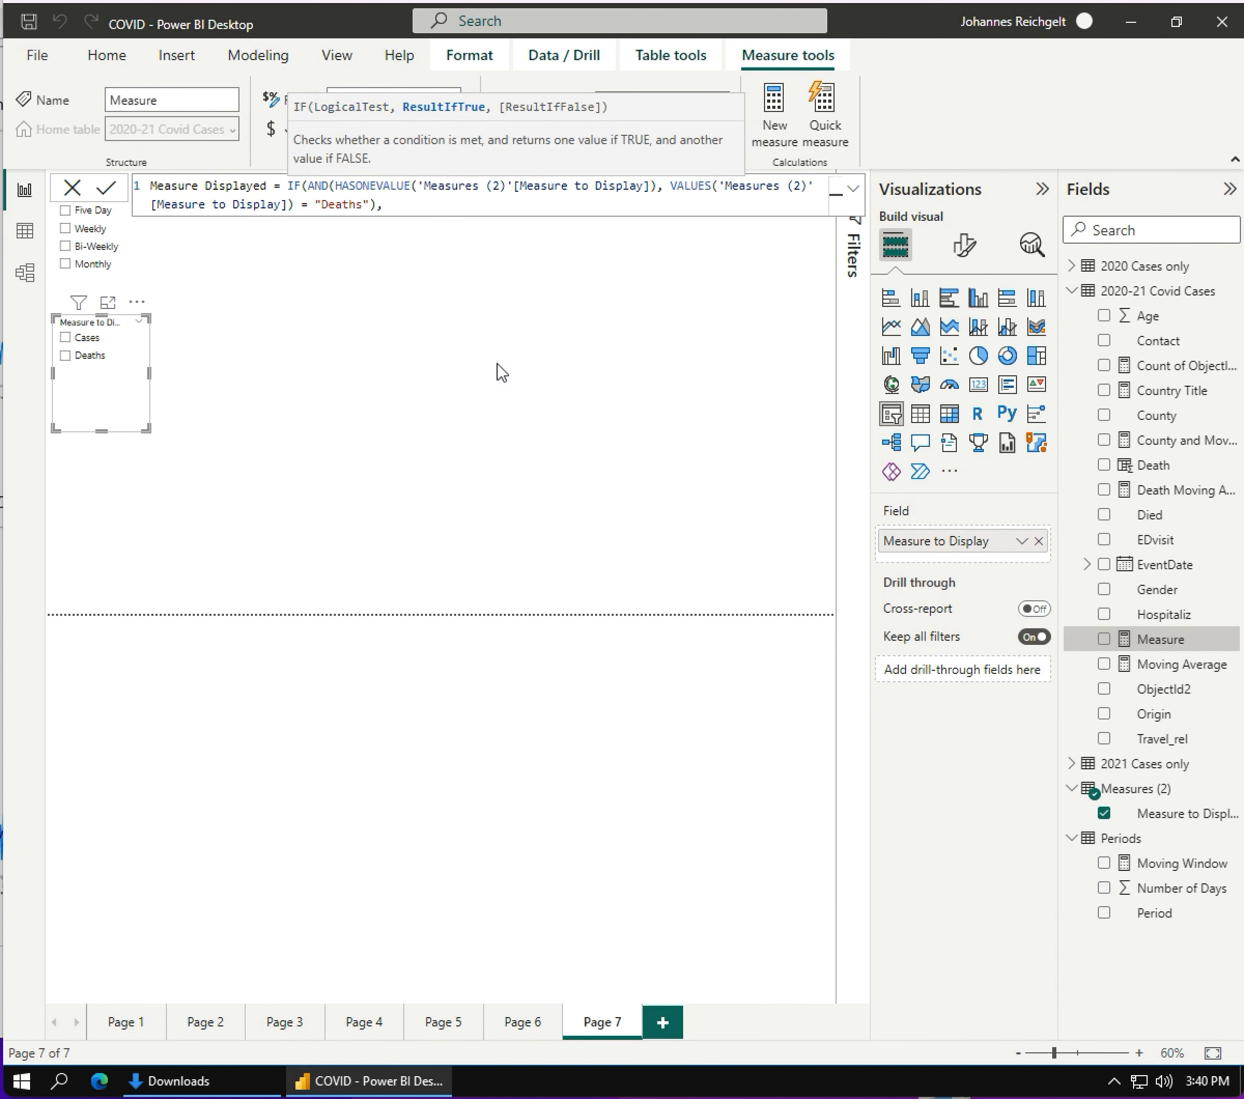
- Set [Death Moving Average] as the result returned when the IF test is true
text({202)
key(BackSpace)
key(BackSpace)
key(BackSpace)
key(BackSpace)
text([20)
key(BackSpace)
key(BackSpace)
key(BackSpace)
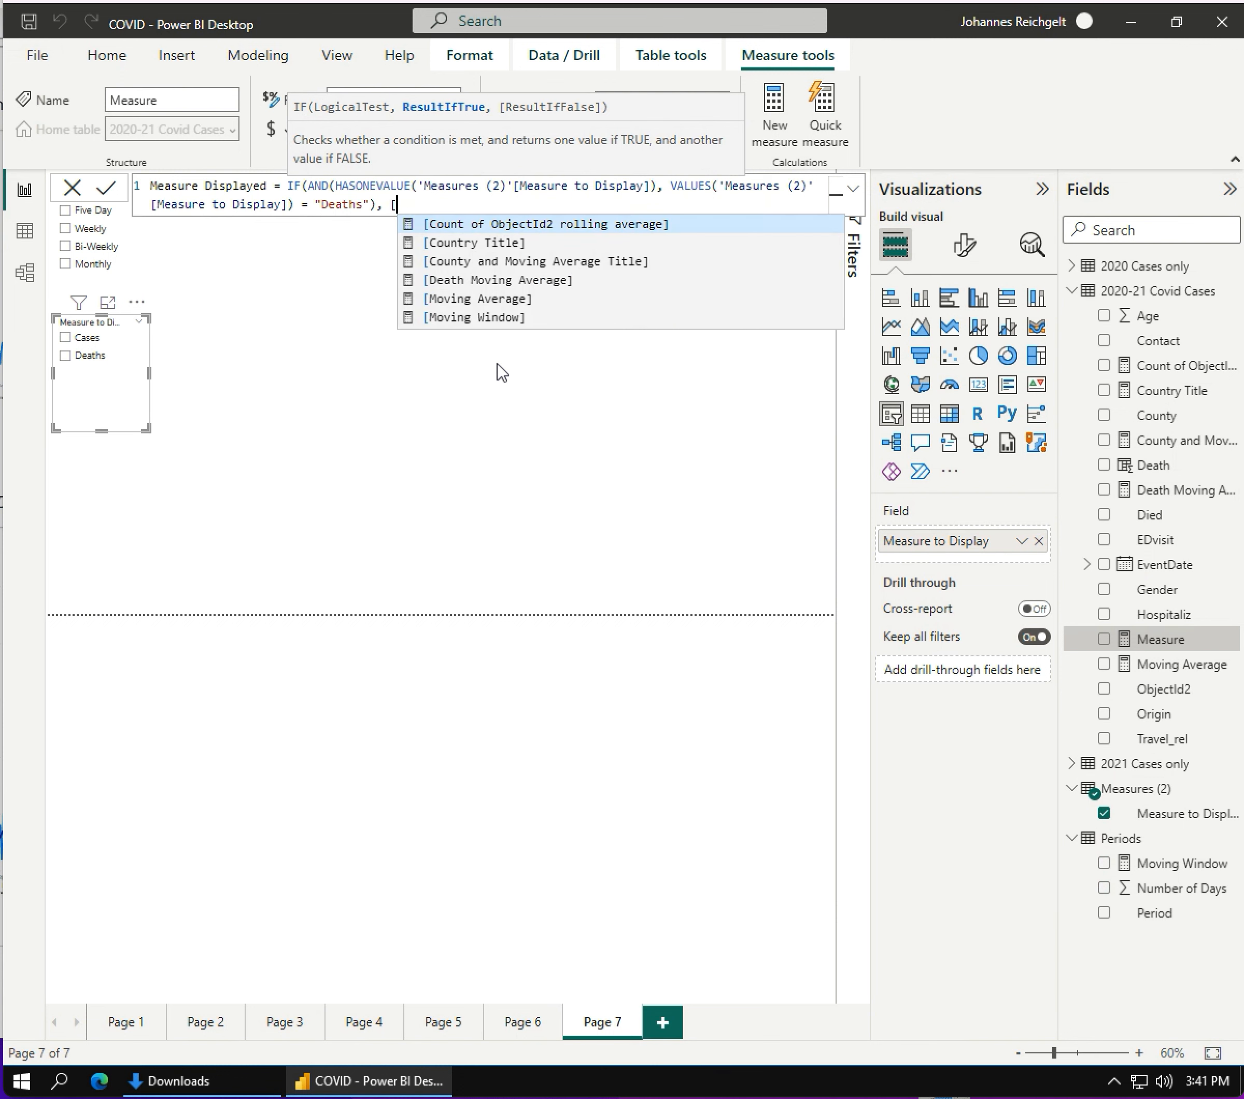
text(M)
key(BackSpace)
text(De)
click(504, 225)
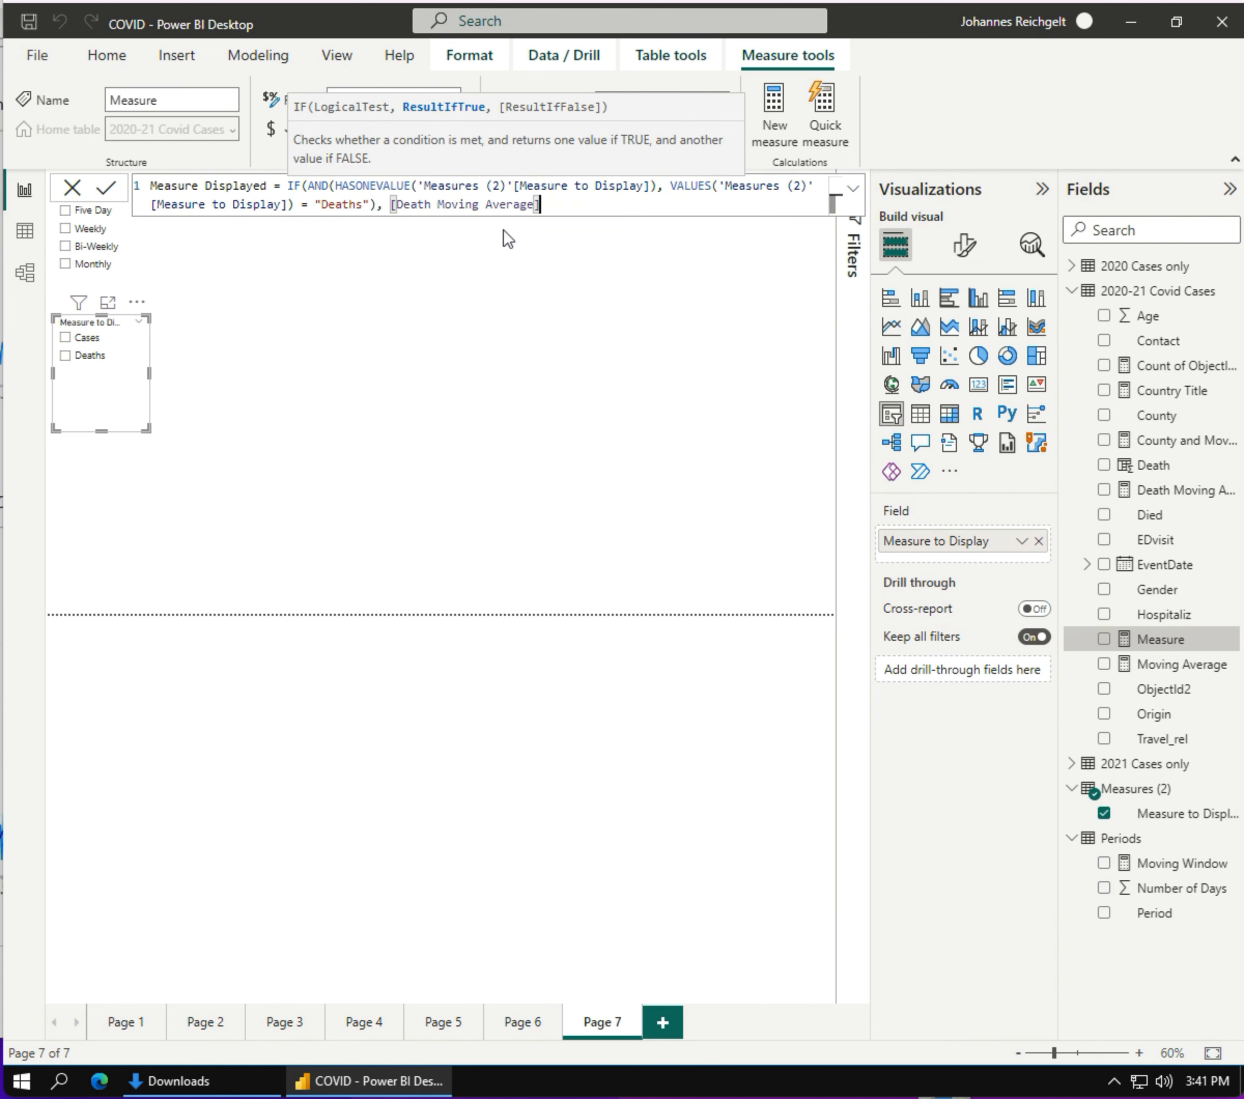
- Set [Moving Average] as the false result, commit the Measure Displayed formula and deselect the slicer
text(, [Mo)
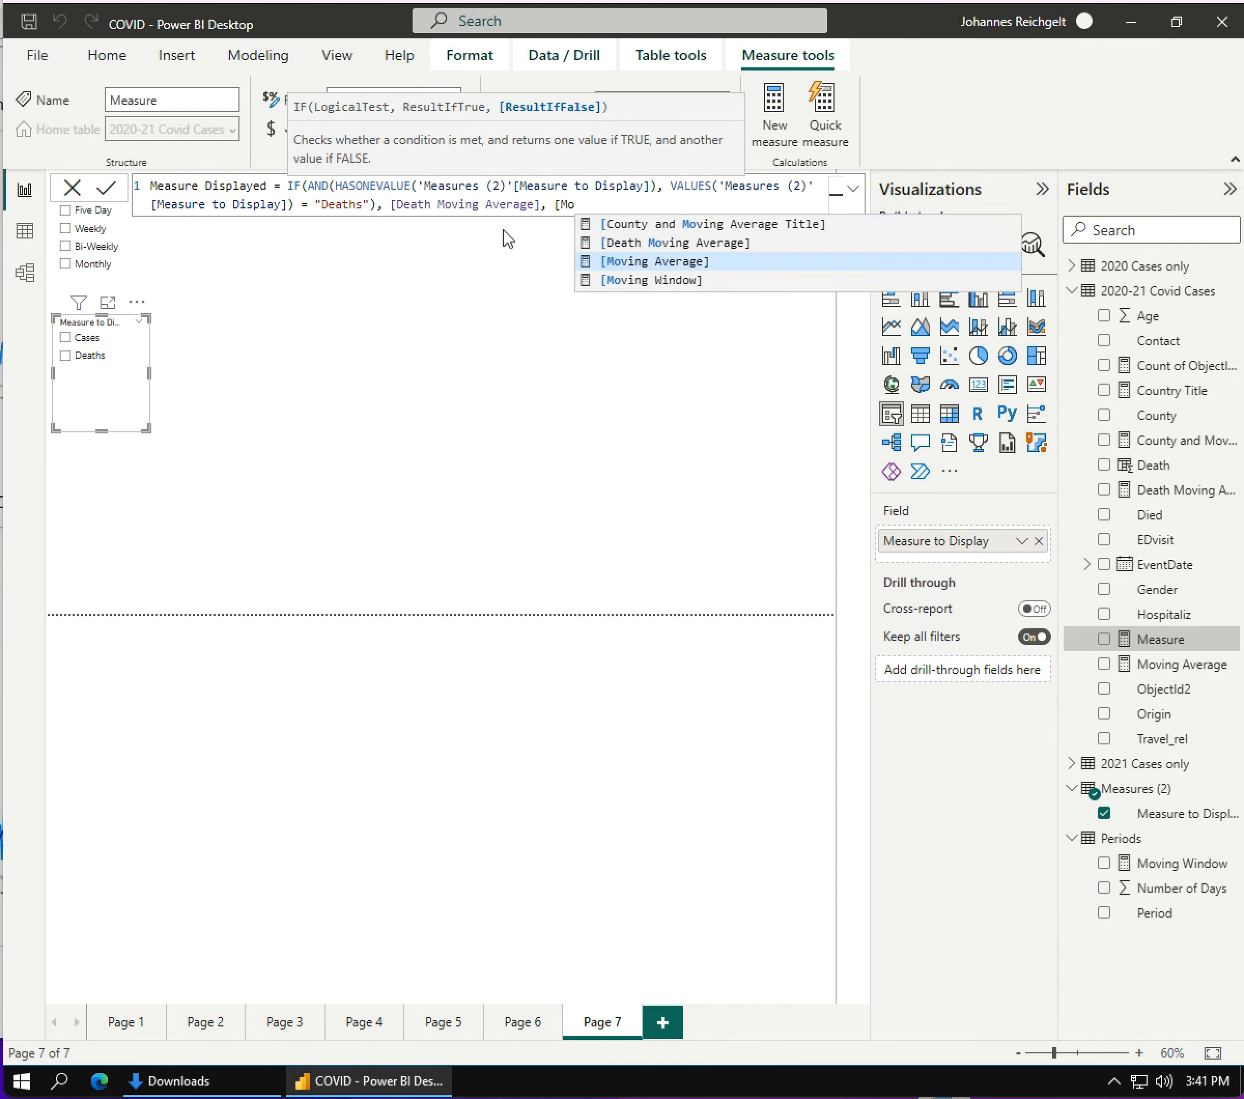
click(651, 262)
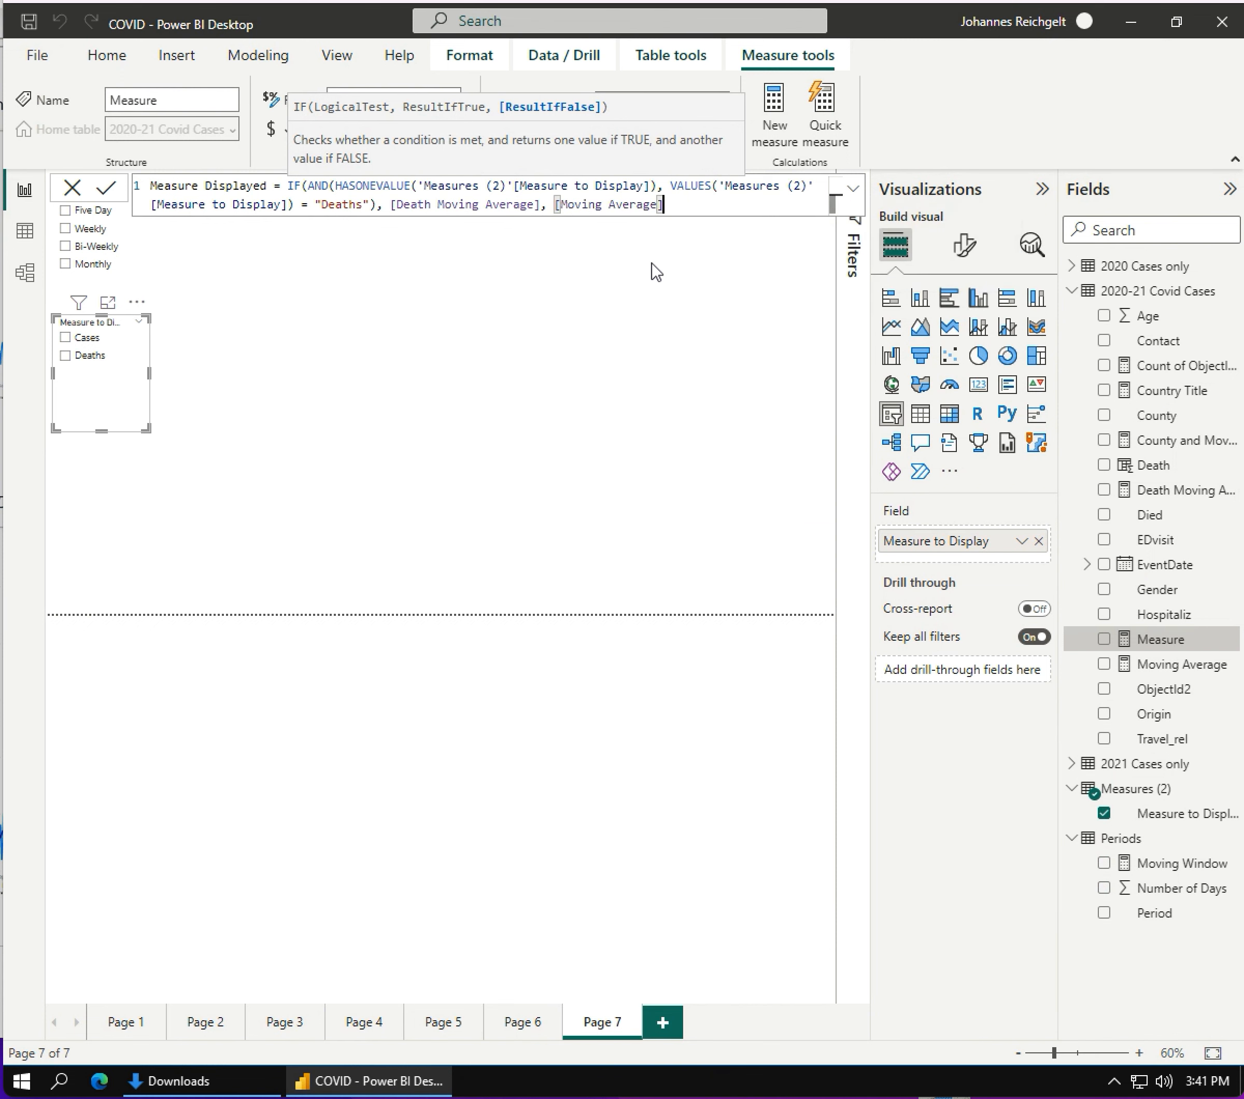
text())
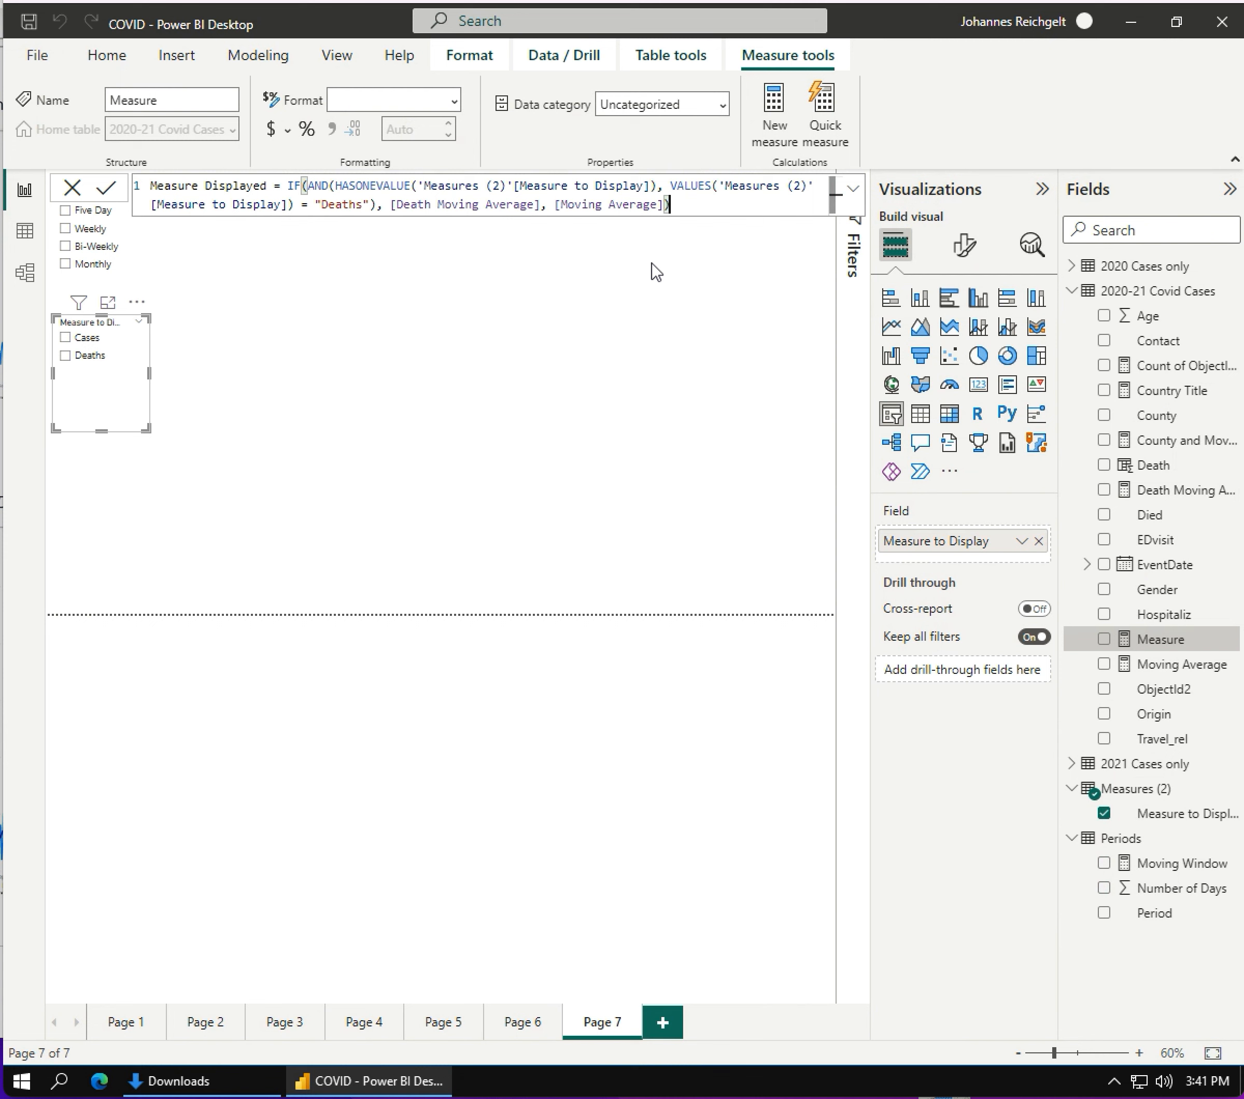
key(Return)
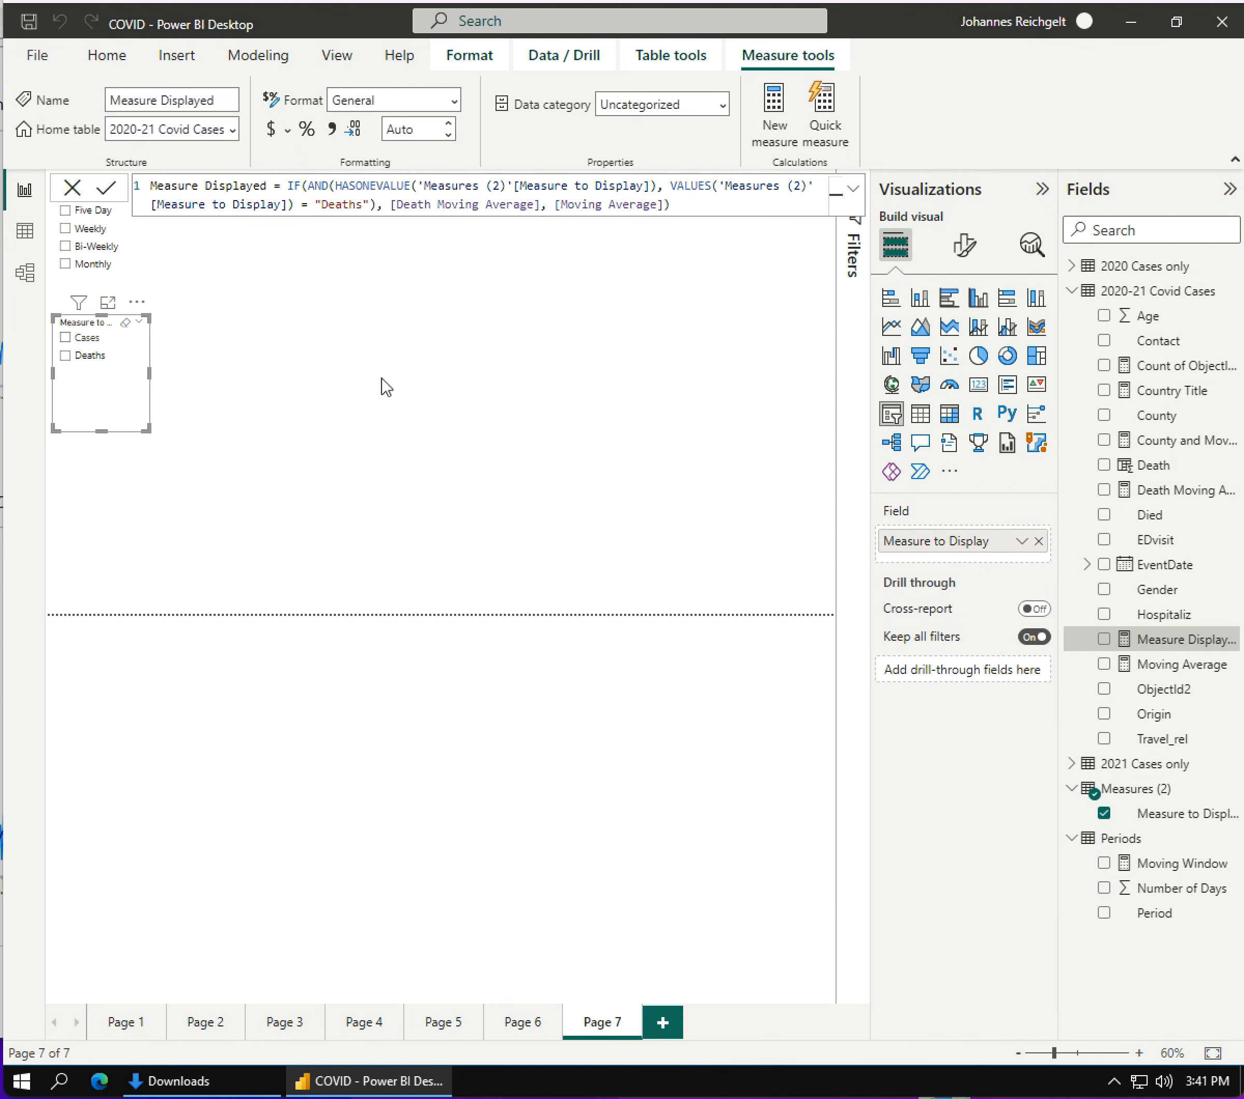
click(532, 397)
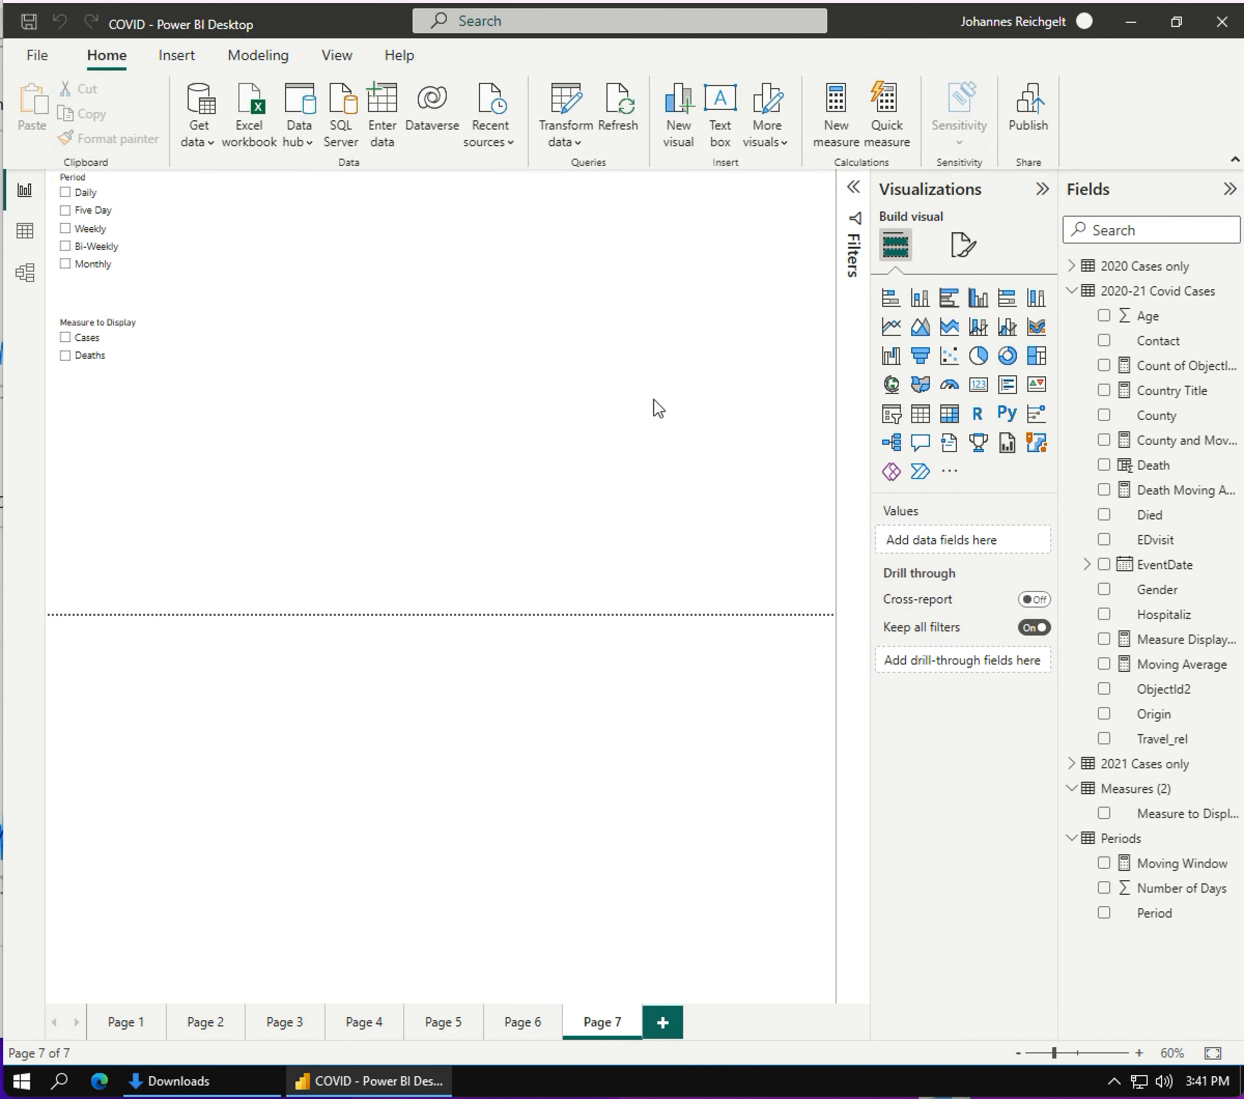
- Add a line chart and enlarge it to fill the page area beside the two slicers
click(879, 331)
drag(123, 472, 223, 188)
drag(261, 285, 834, 613)
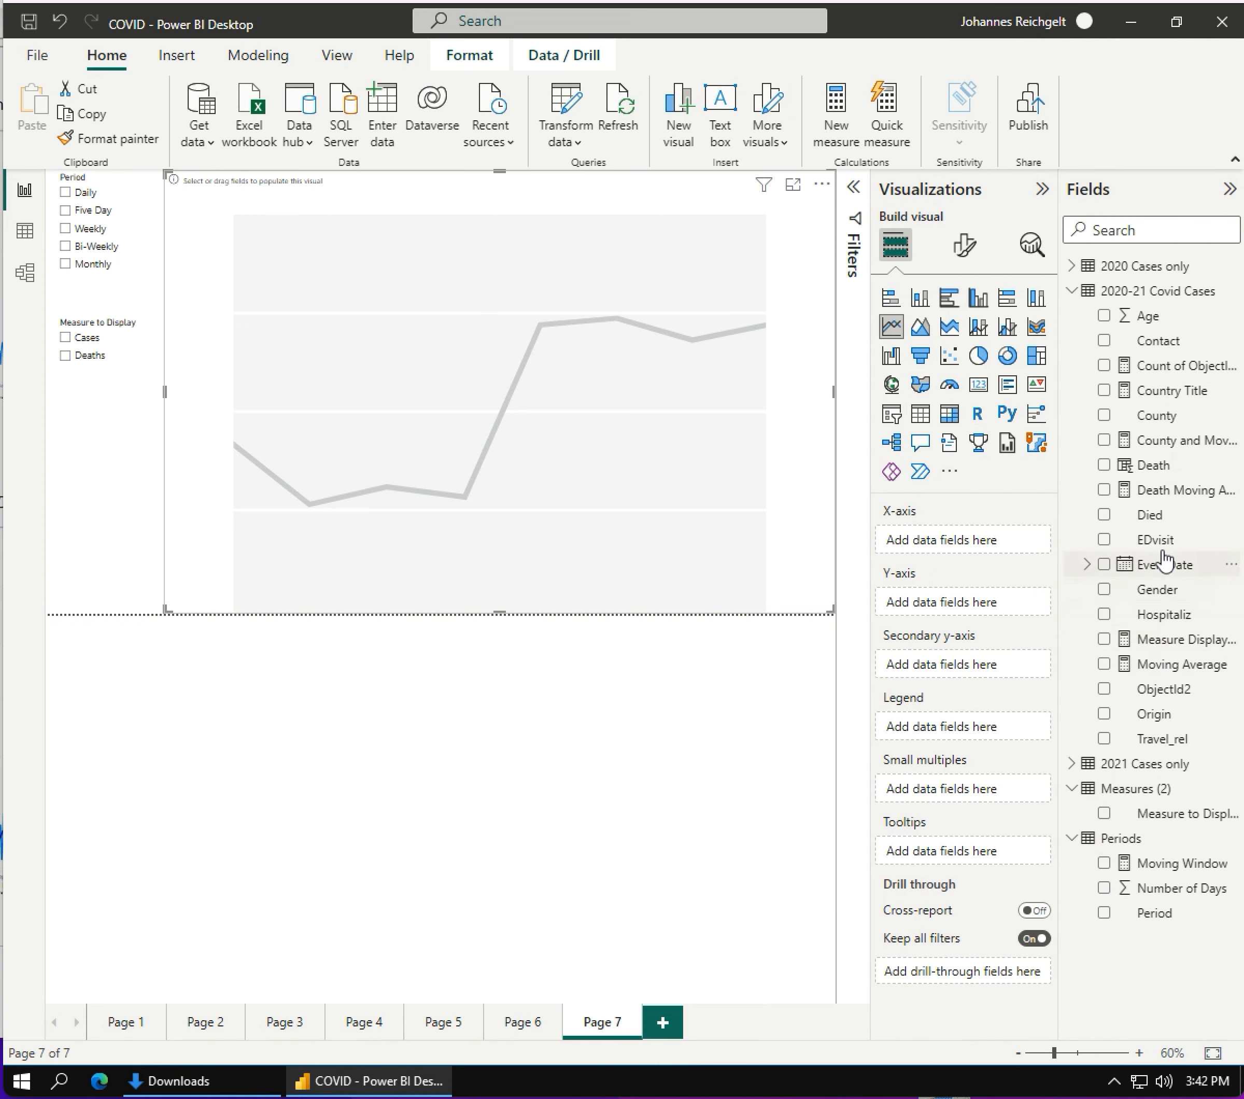
- Plot Measure Displayed on the chart's Y-axis against EventDate on the X-axis, using plain dates instead of the date hierarchy
drag(1163, 567, 958, 541)
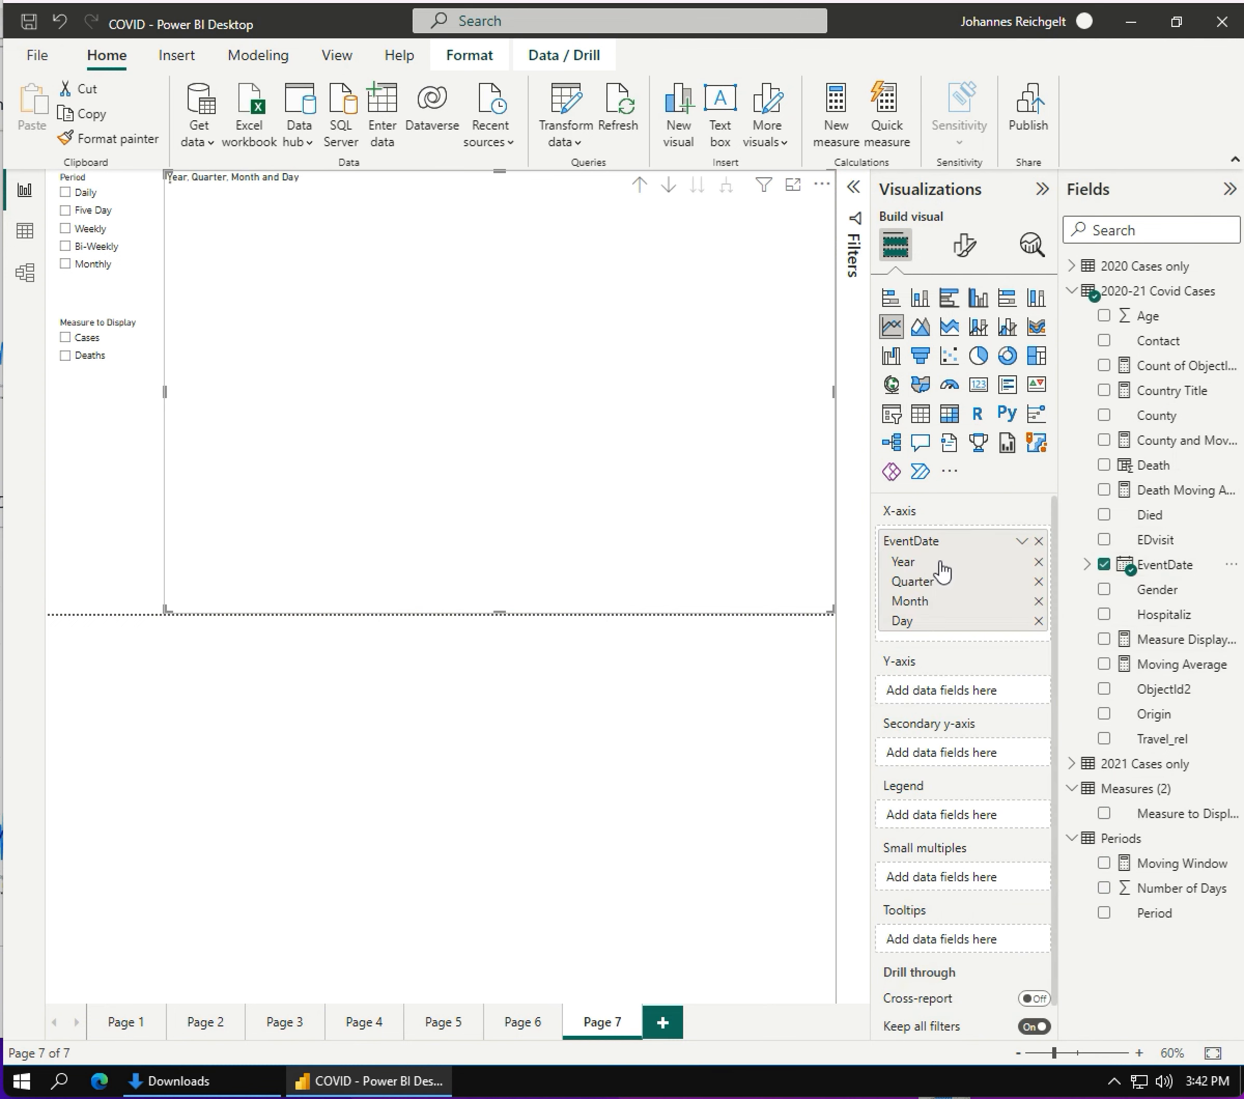
click(1024, 542)
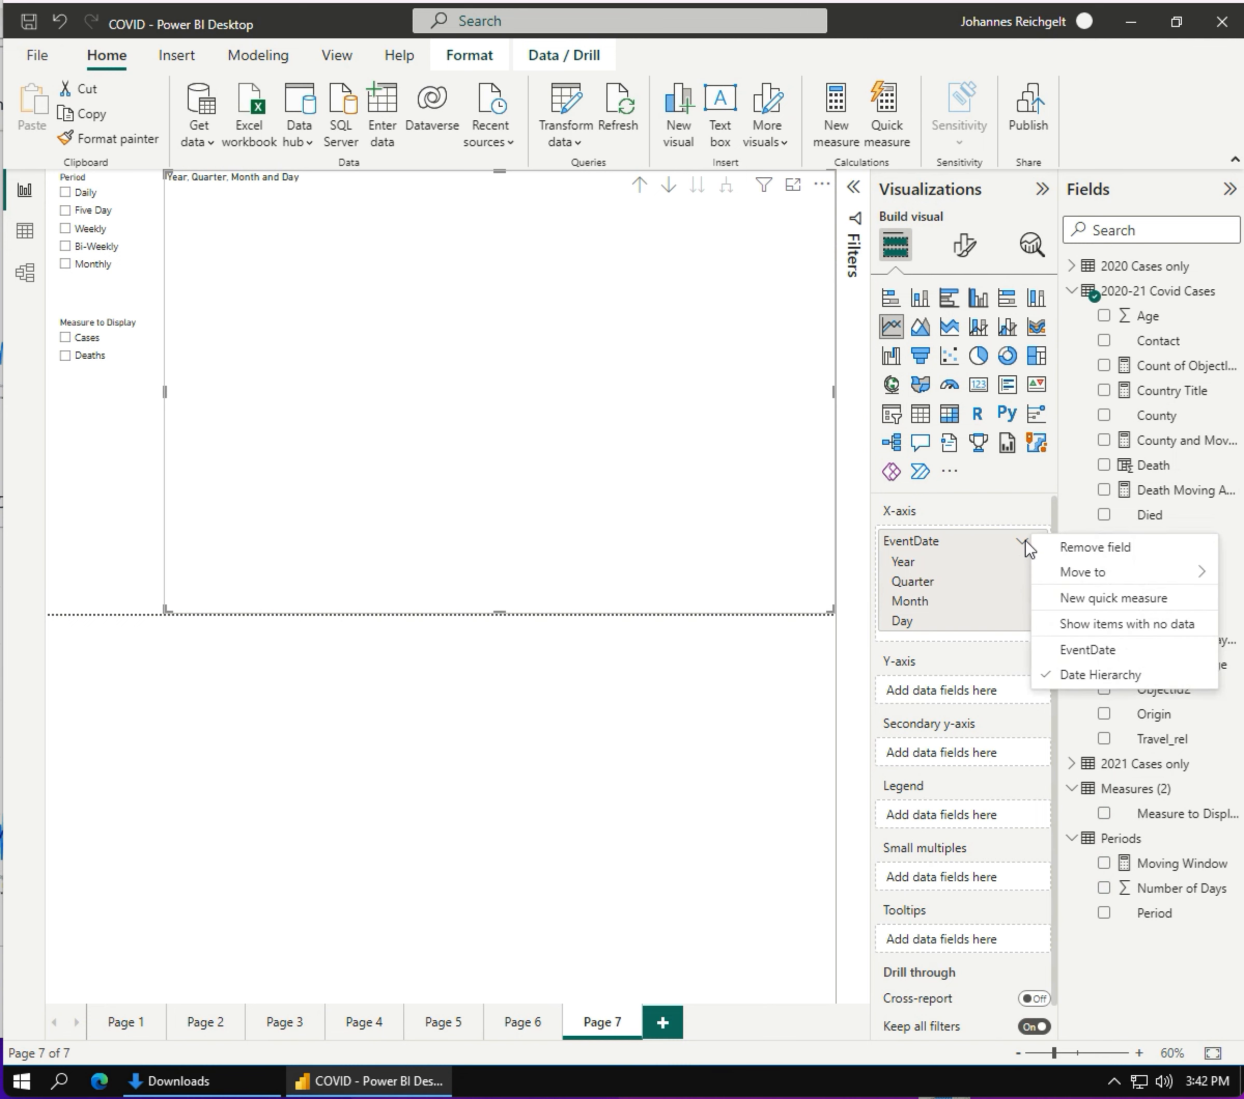
click(1083, 650)
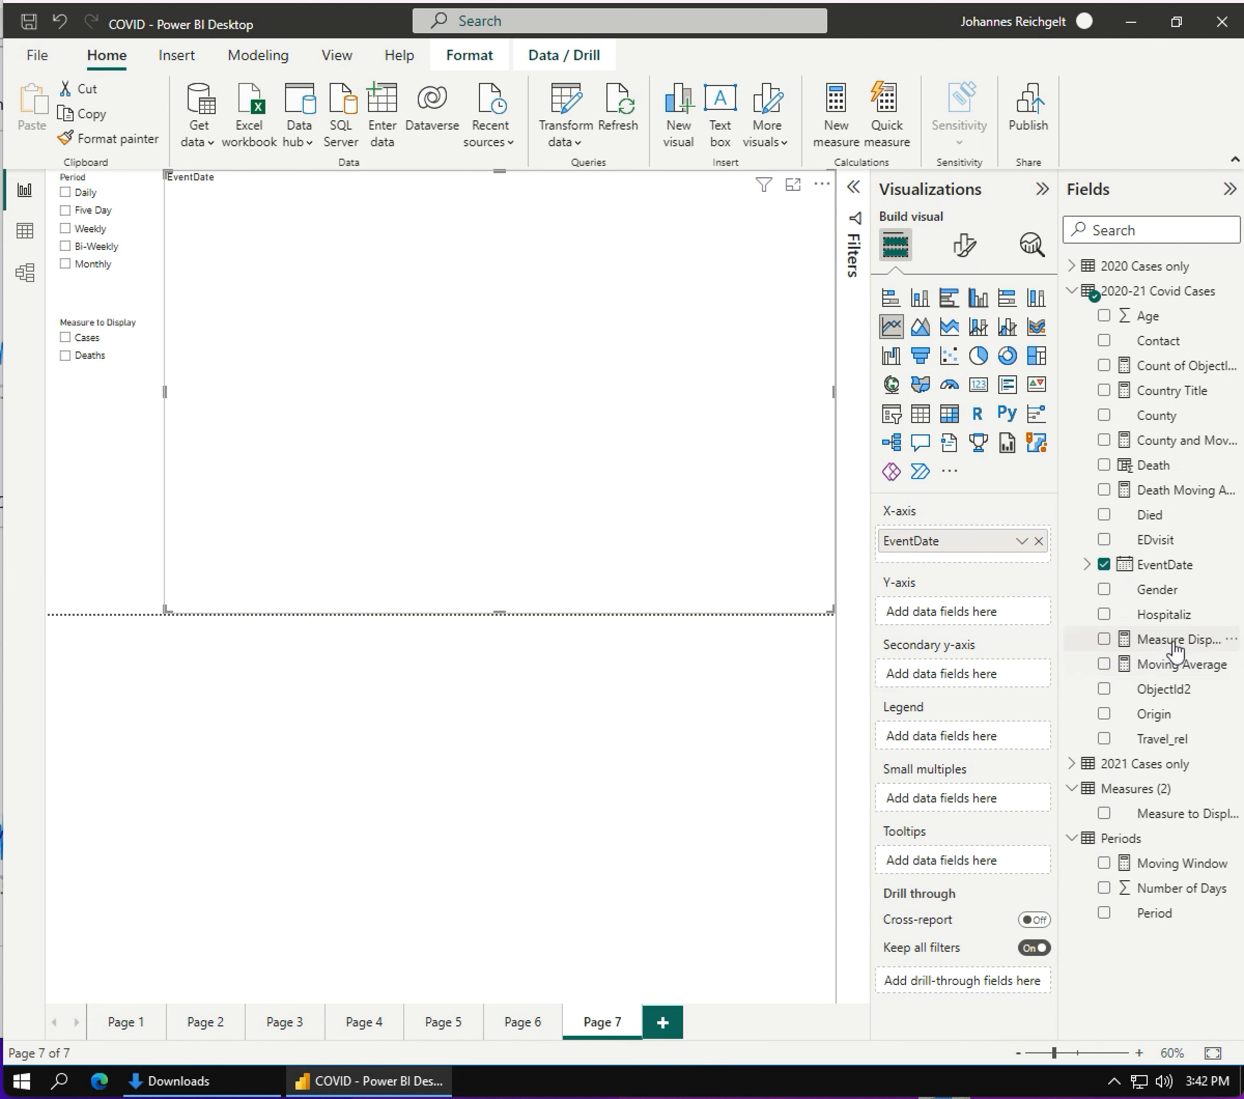
drag(1175, 648, 963, 620)
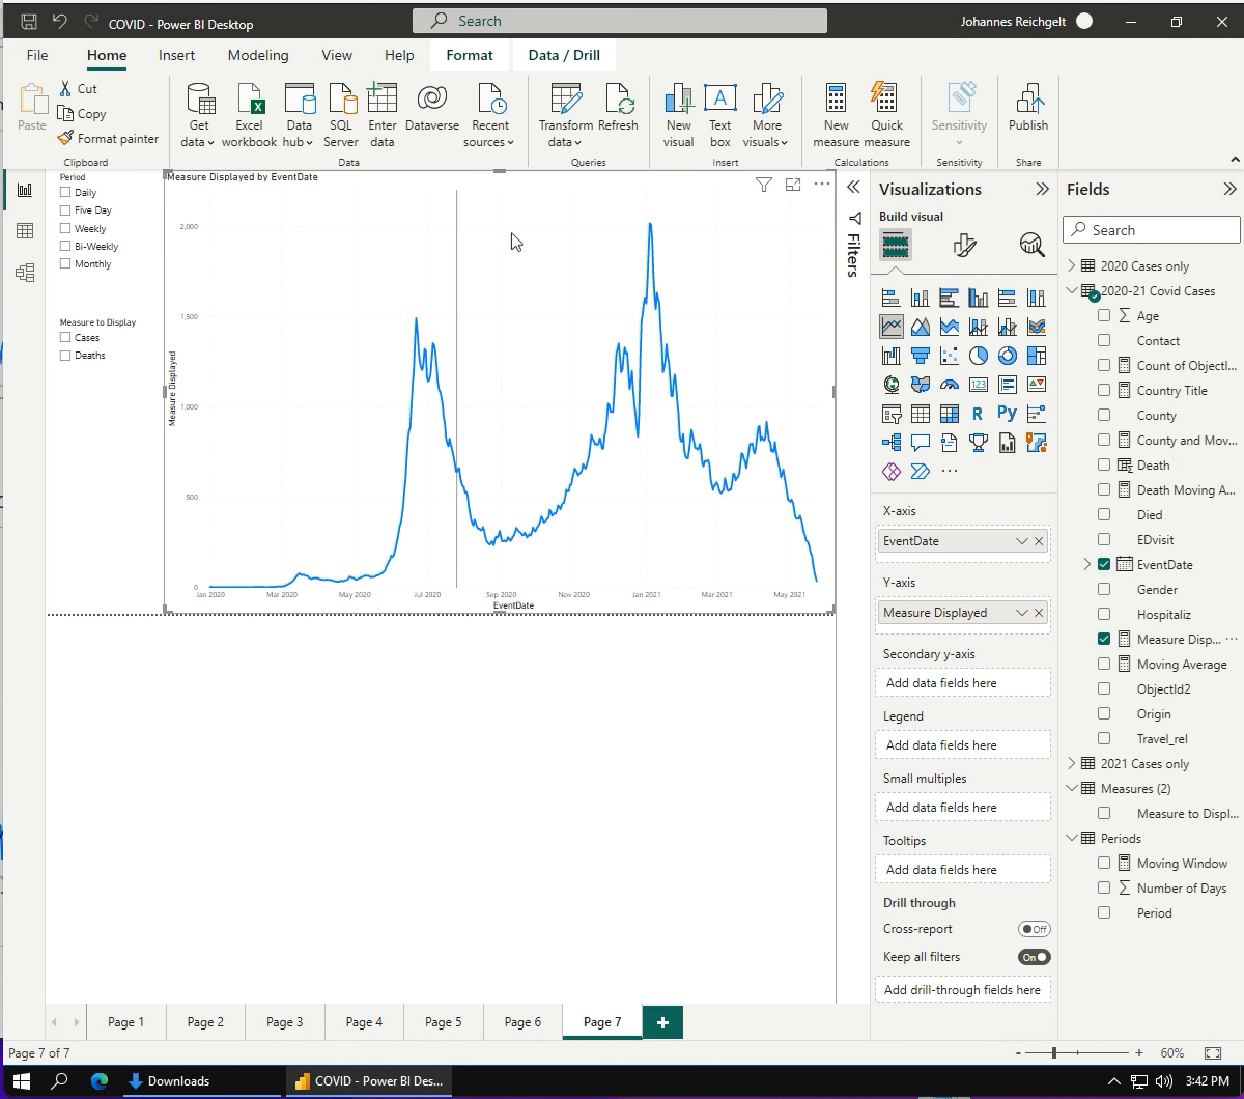
- Test the slicers on the chart with Deaths for Monthly and Daily periods and Cases for Daily, and clear the measure selection
mouse_move(635, 241)
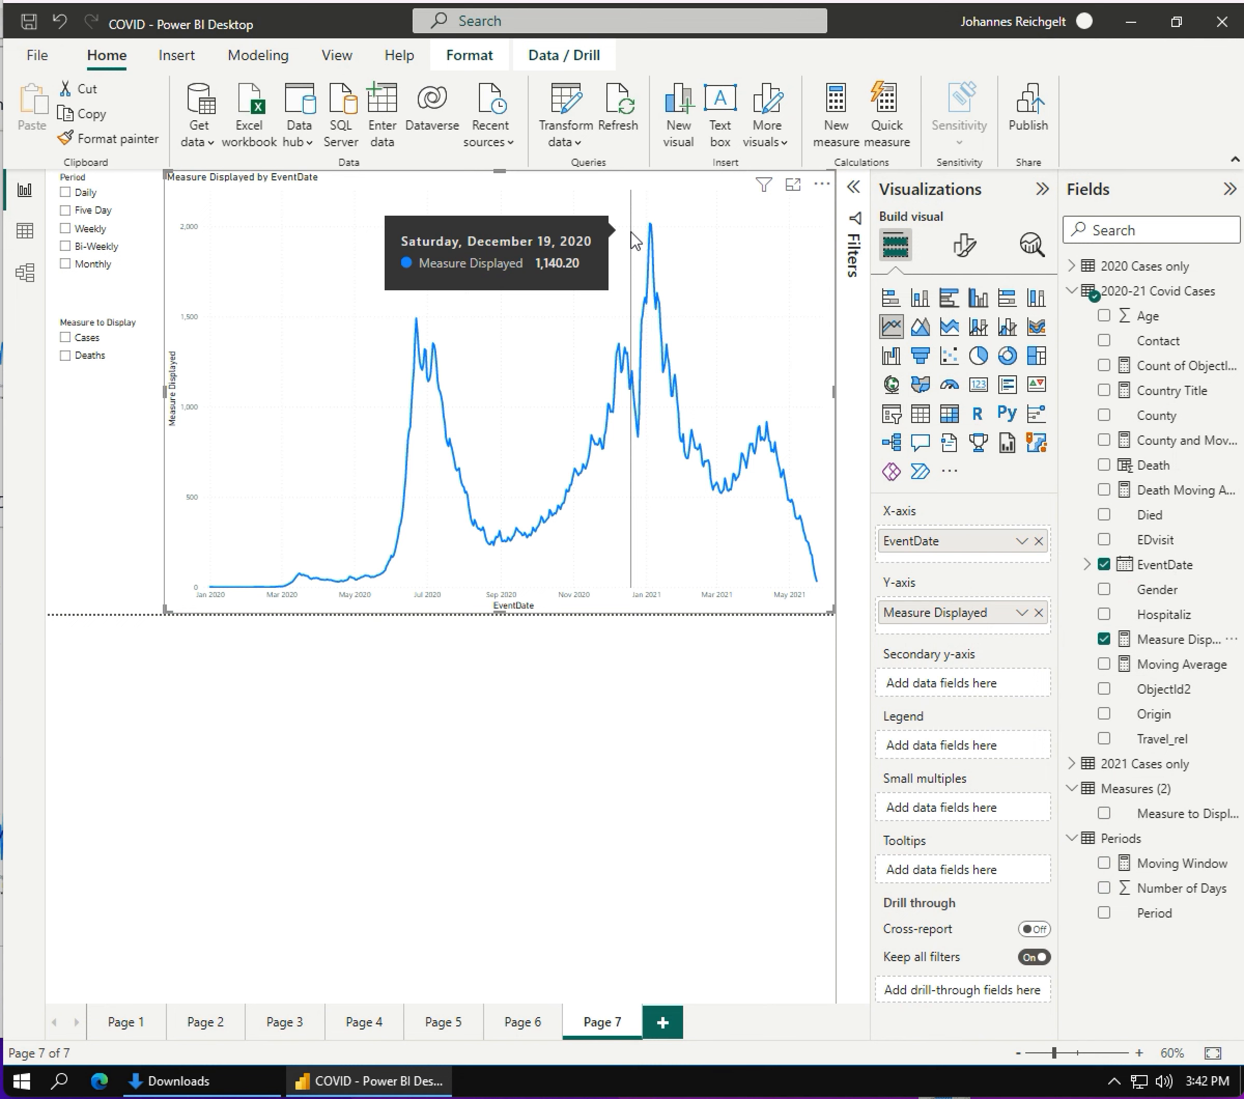
click(65, 356)
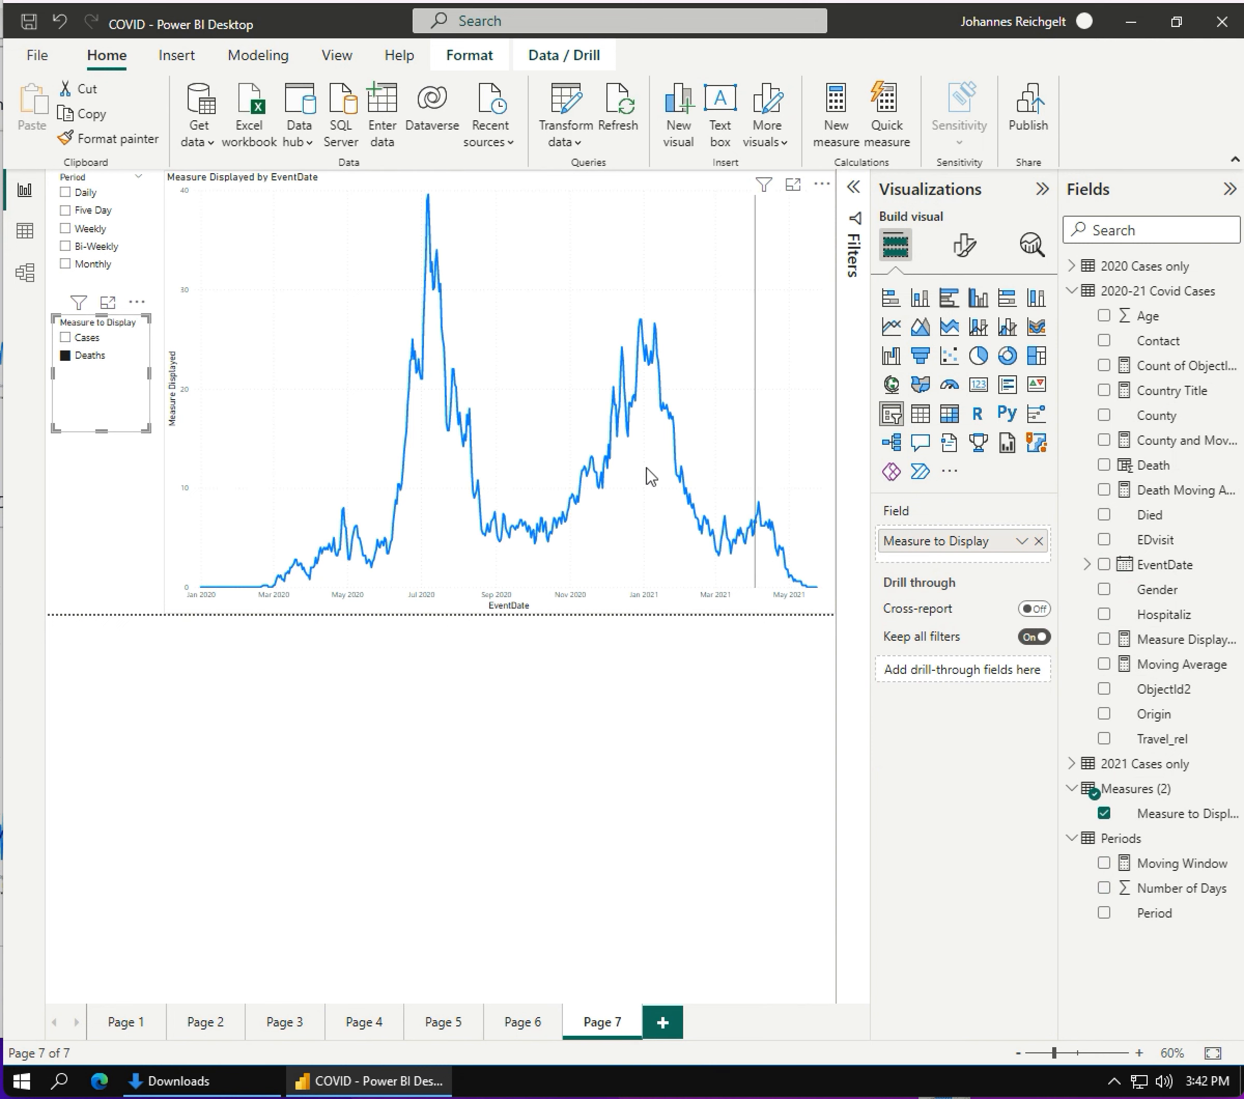
mouse_move(511, 526)
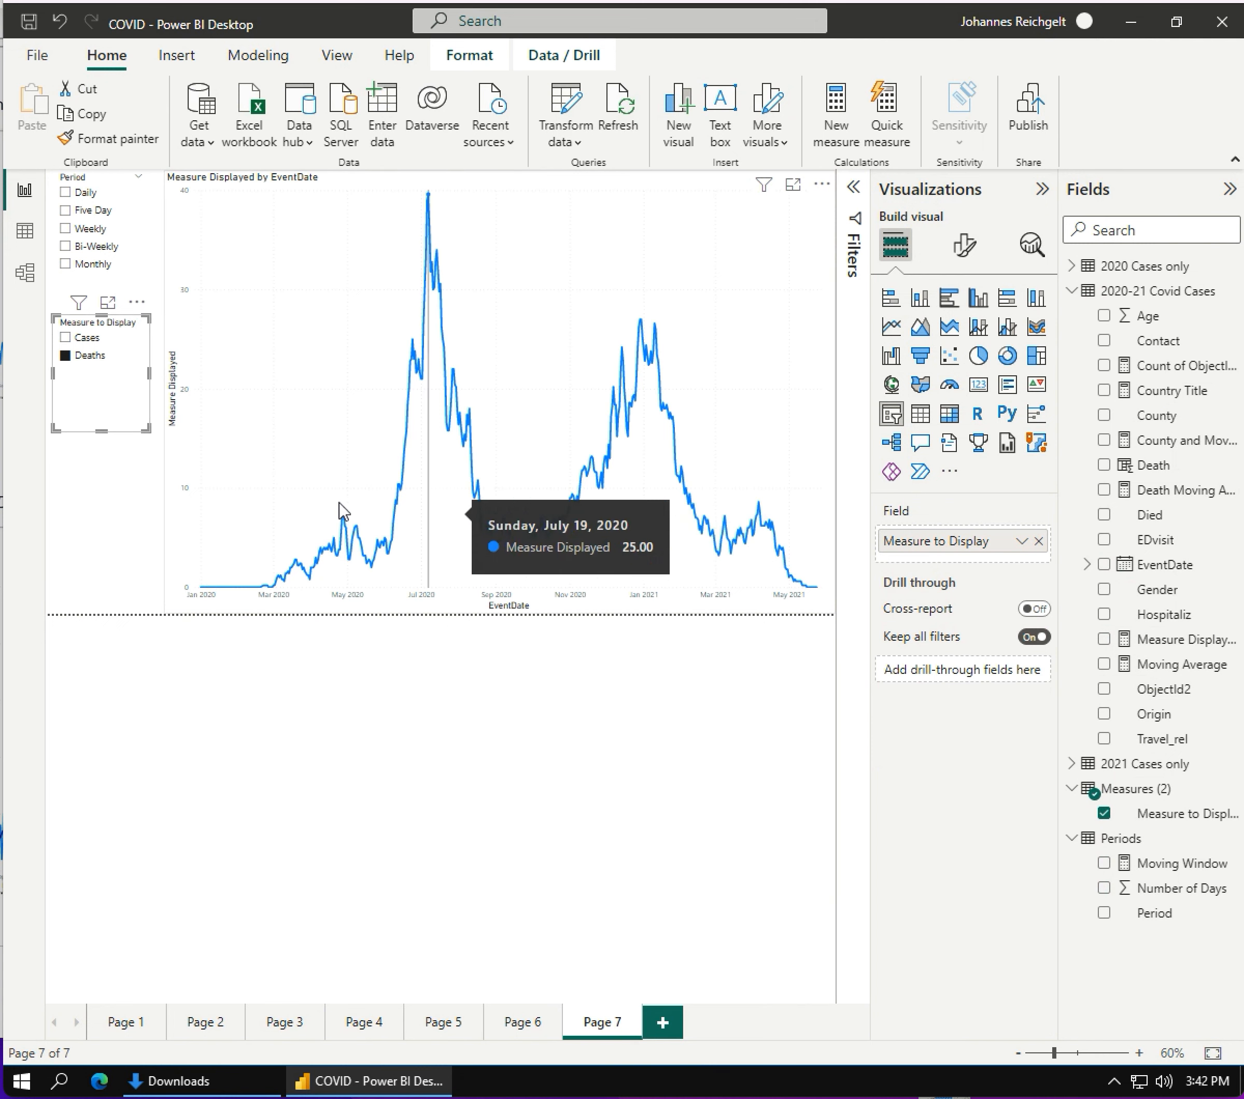
click(67, 265)
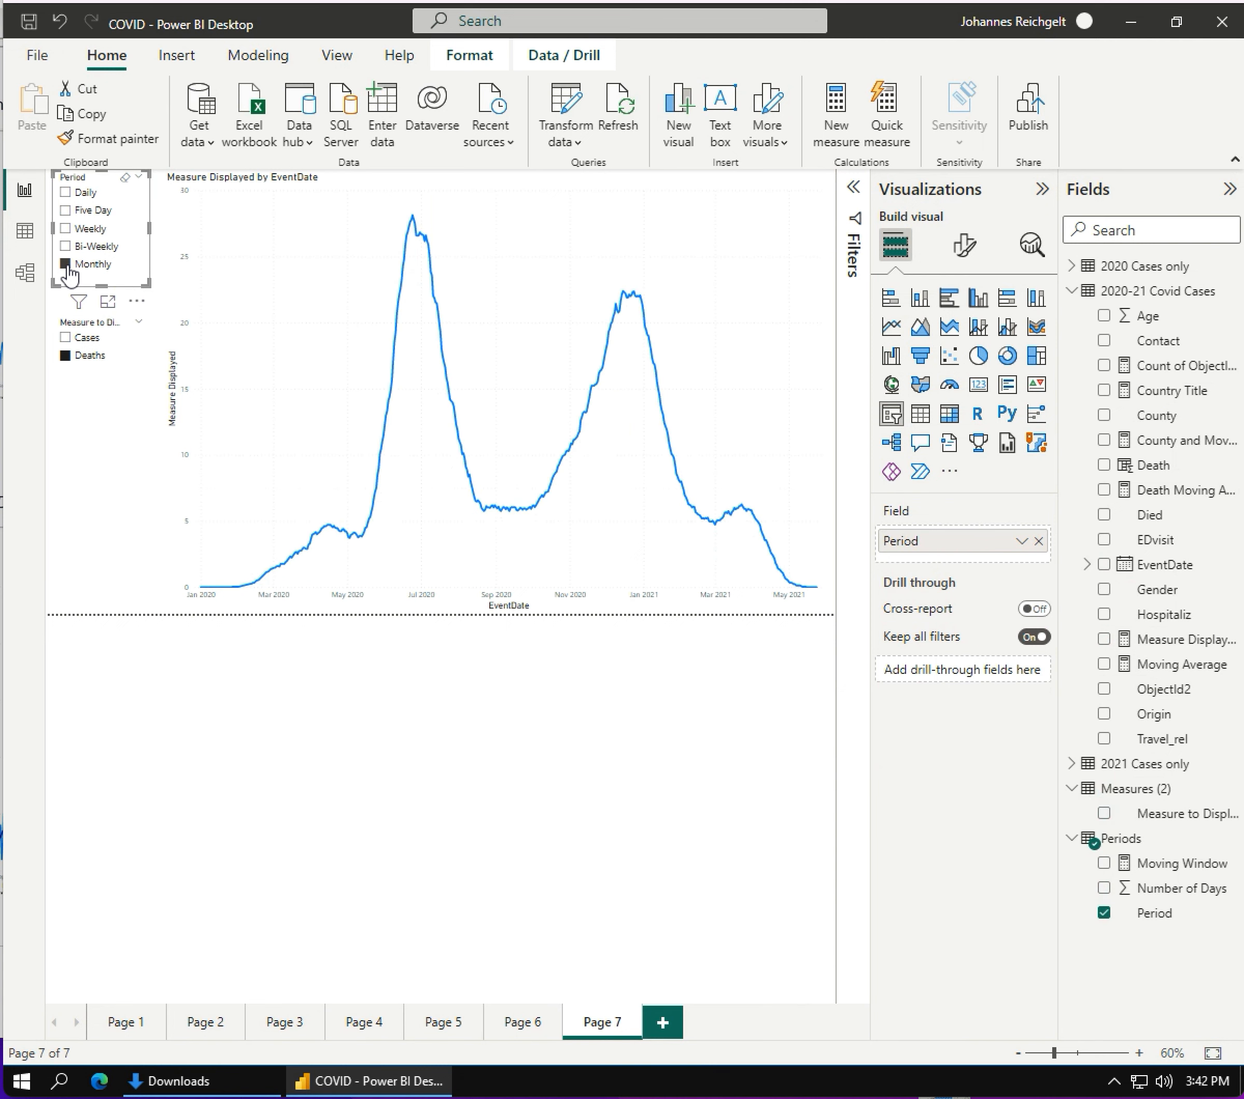
click(66, 192)
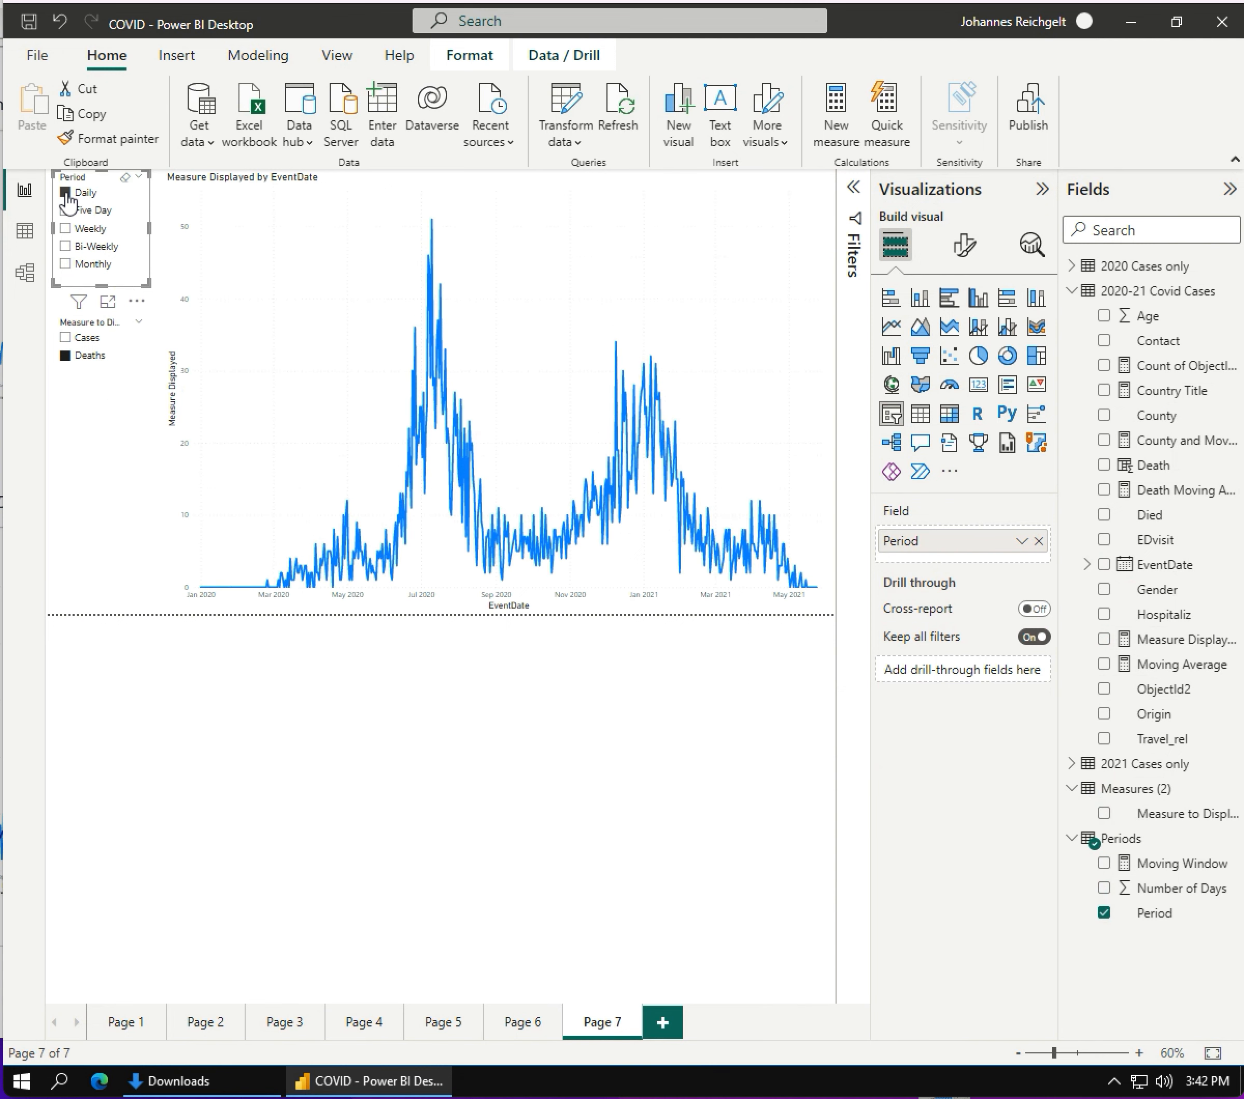
click(65, 338)
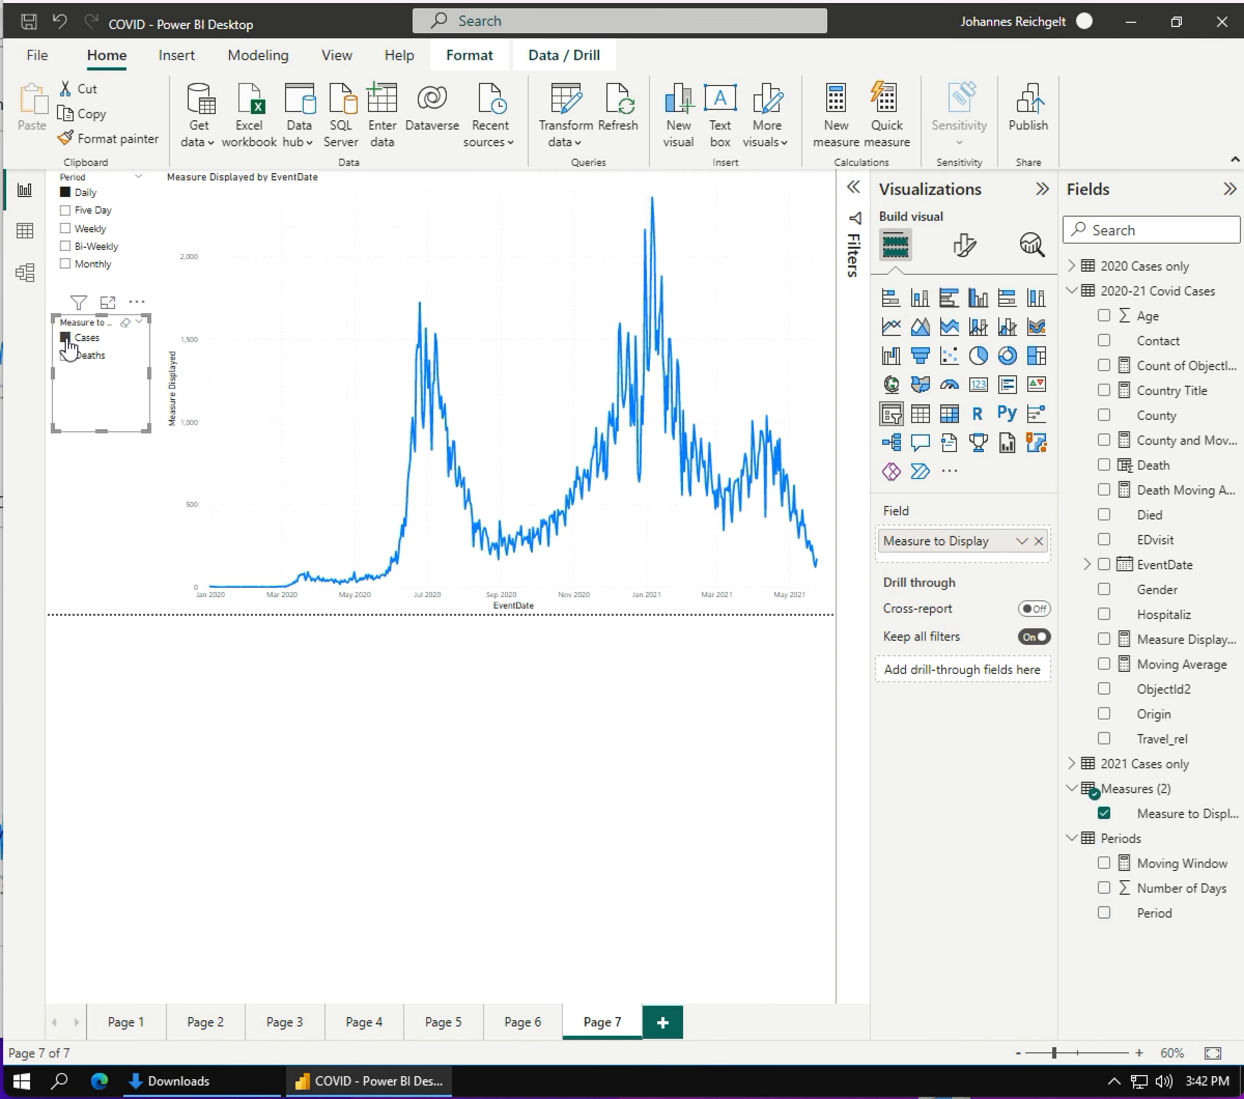
click(127, 325)
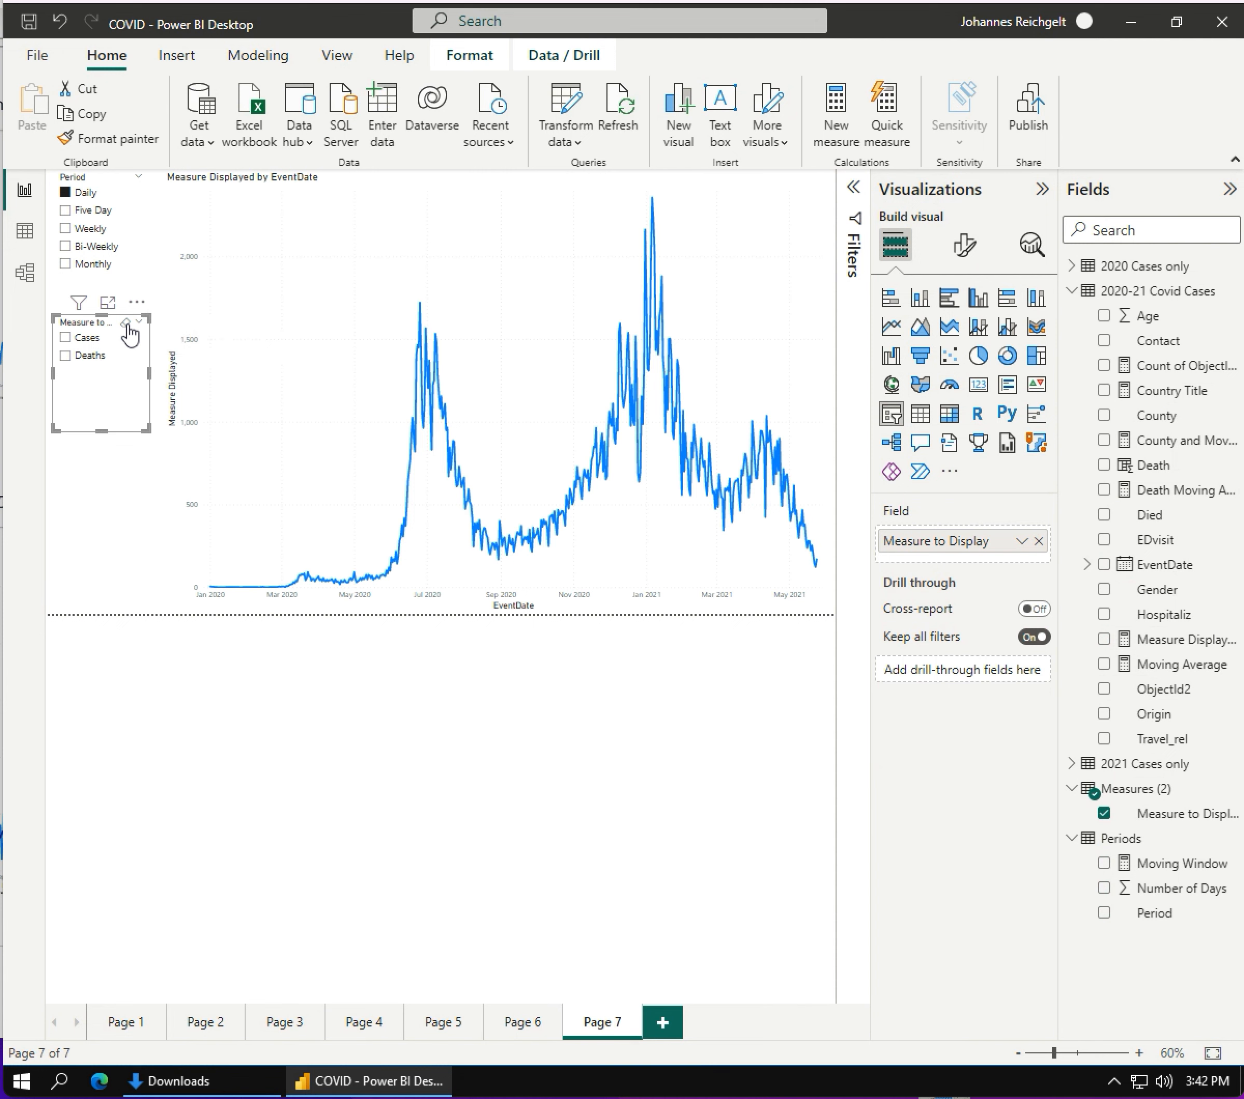